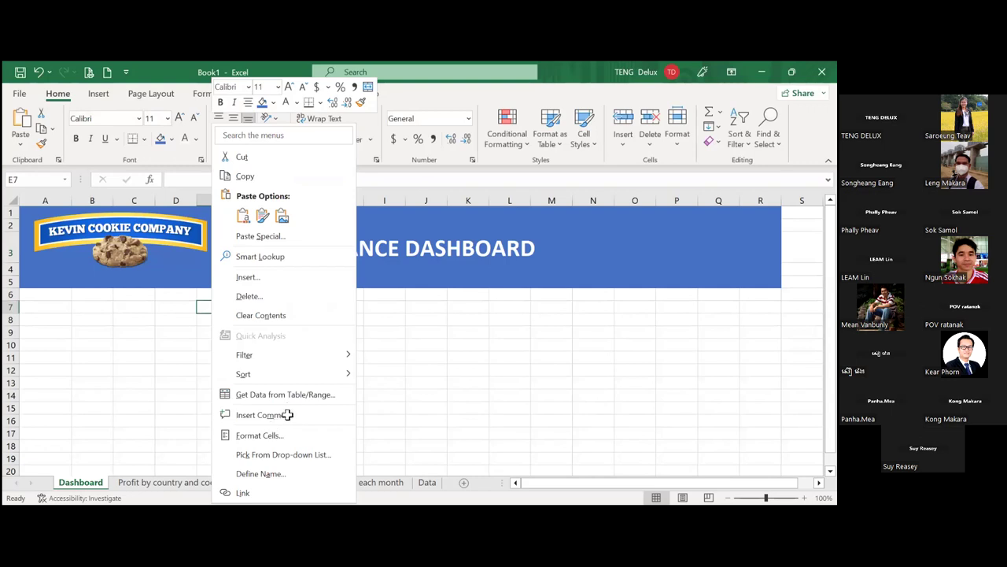
Step: Paste the Profit by country and cookie chart below the Dashboard banner and stretch it down to about row 26
{"action": "key", "text": "ctrl+v"}
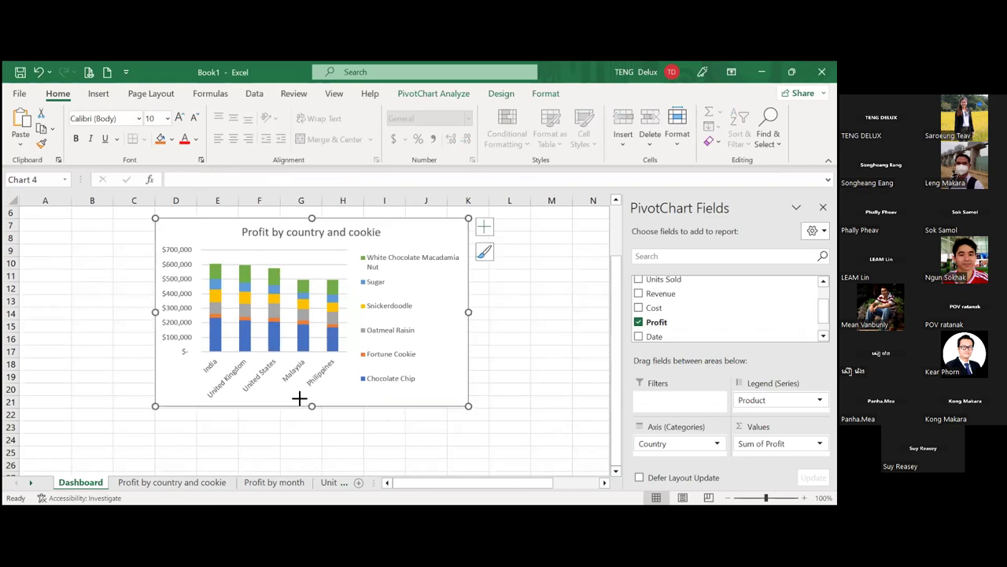
{"action": "left_click_drag", "start_coordinate": [292, 382], "coordinate": [606, 490]}
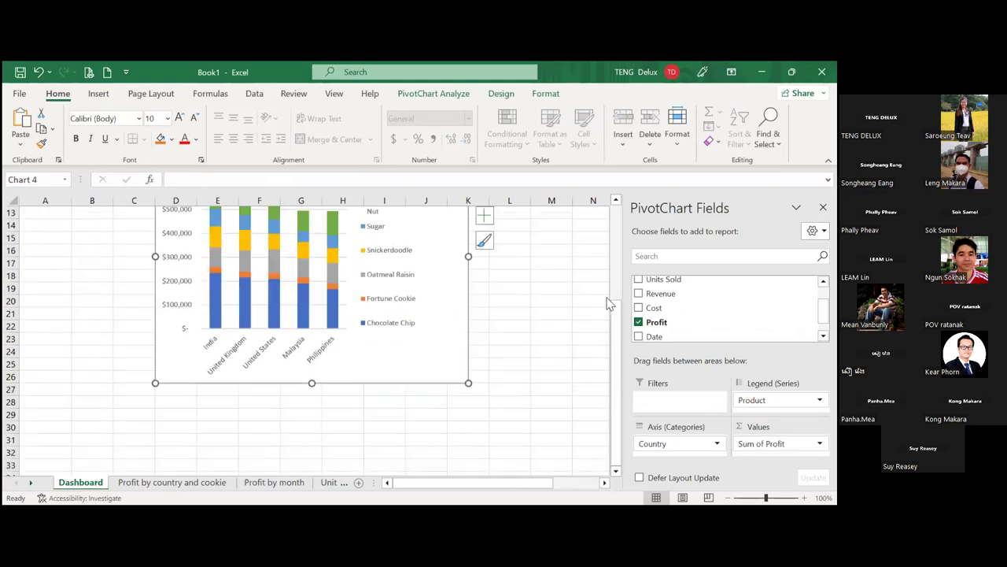
{"action": "scroll", "coordinate": [613, 204], "scroll_direction": "right", "scroll_amount": 2}
{"action": "left_click", "coordinate": [616, 200]}
{"action": "left_click_drag", "start_coordinate": [616, 200], "coordinate": [616, 200]}
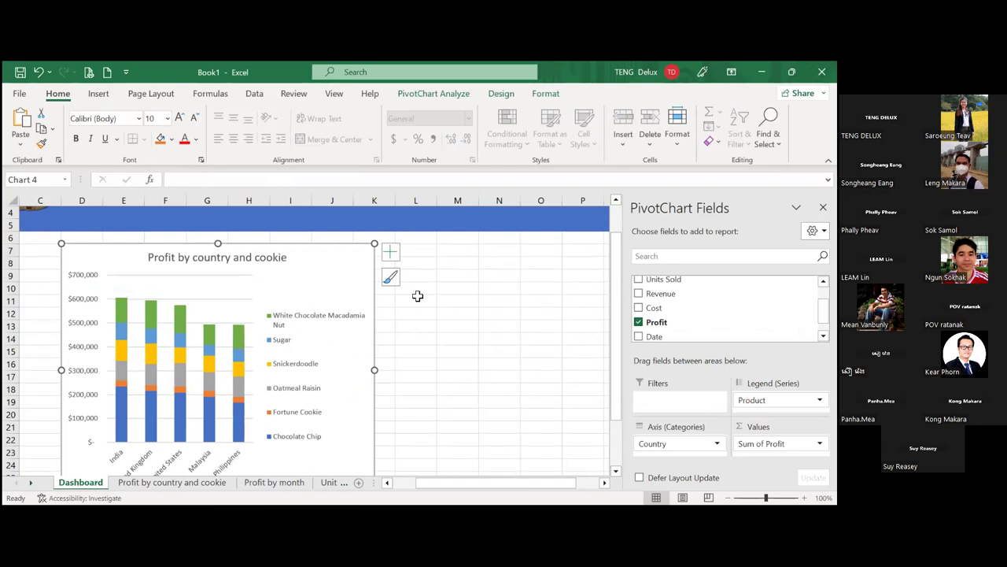
Step: On the Profit by month sheet, add Units Sold to the Values area of the empty PivotTable
{"action": "left_click", "coordinate": [287, 482]}
{"action": "left_click", "coordinate": [123, 316]}
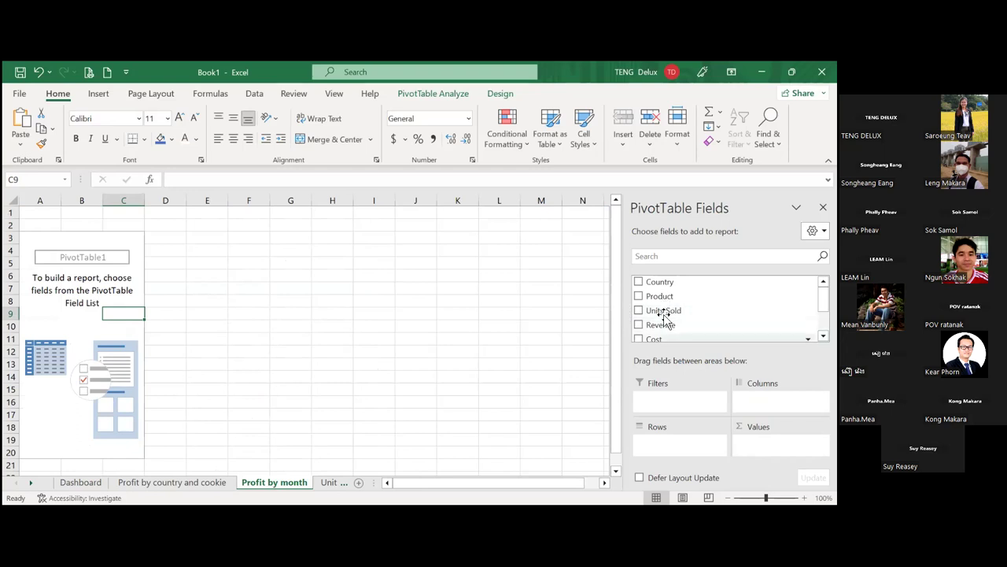
{"action": "left_click_drag", "start_coordinate": [663, 310], "coordinate": [779, 445]}
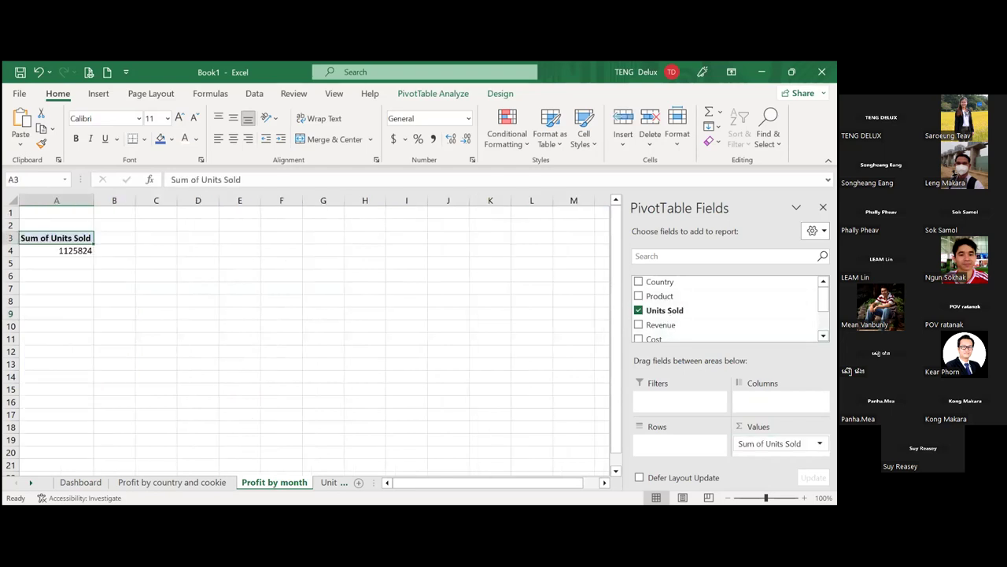
Step: Add the Date field to the PivotTable's rows and reduce the row grouping to Quarters only
{"action": "left_click", "coordinate": [823, 335]}
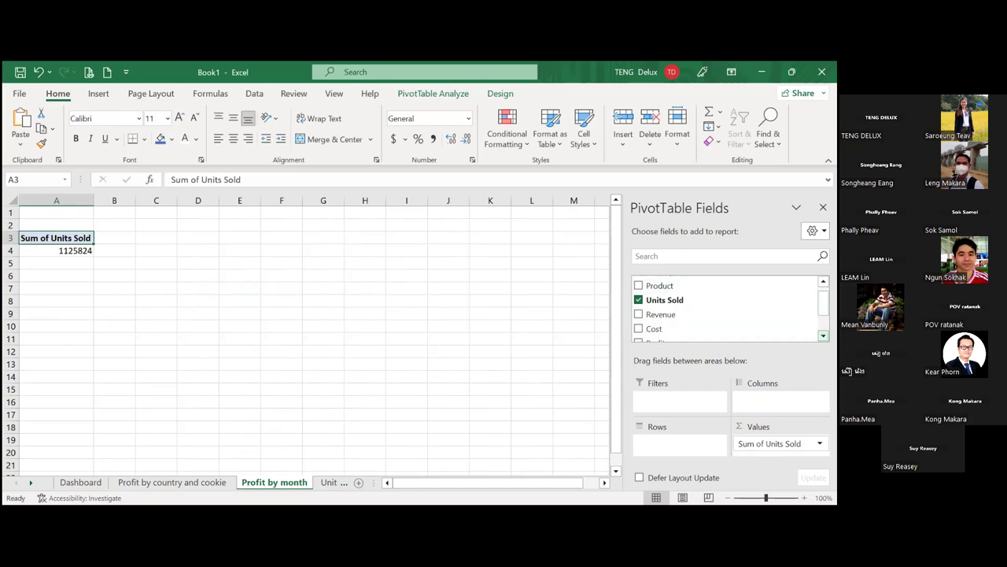
{"action": "scroll", "coordinate": [823, 336], "scroll_direction": "down", "scroll_amount": 1}
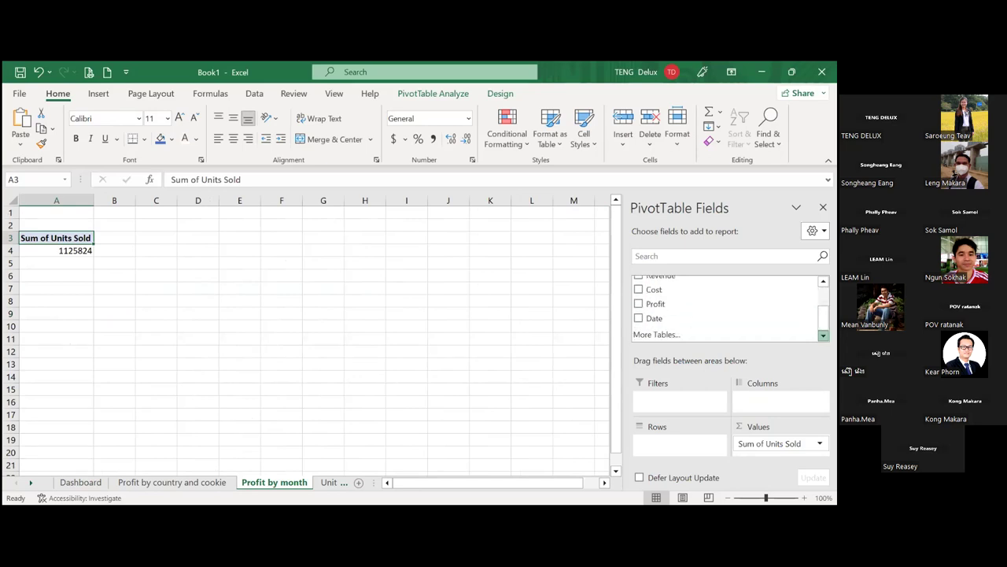
{"action": "scroll", "coordinate": [728, 307], "scroll_direction": "up", "scroll_amount": 3}
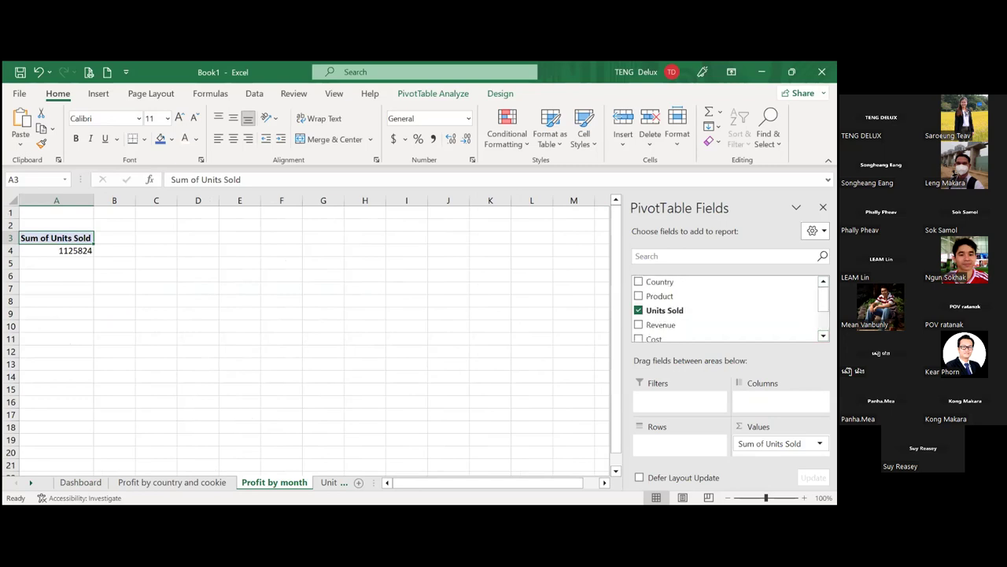
{"action": "scroll", "coordinate": [823, 335], "scroll_direction": "down", "scroll_amount": 3}
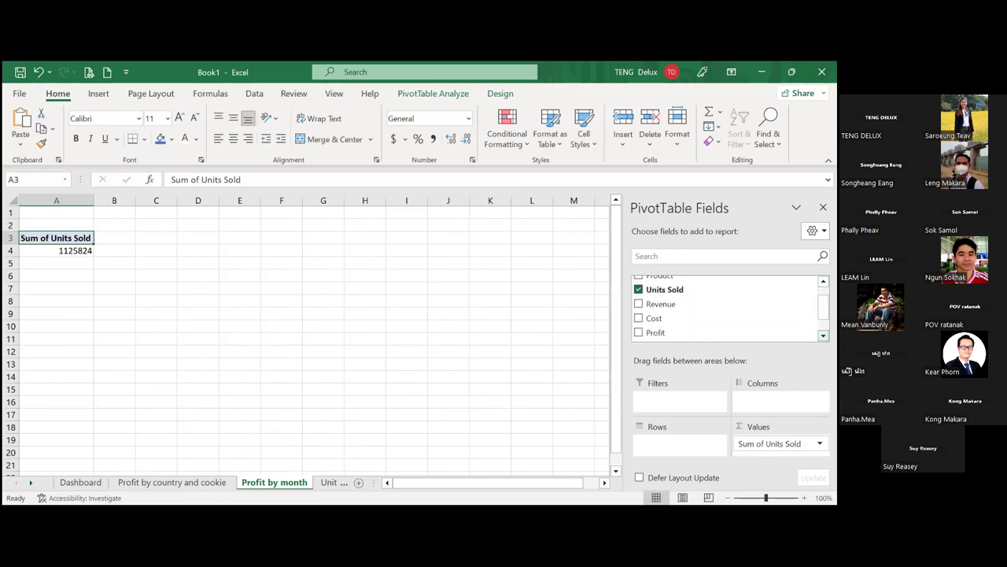
{"action": "scroll", "coordinate": [823, 335], "scroll_direction": "down", "scroll_amount": 1}
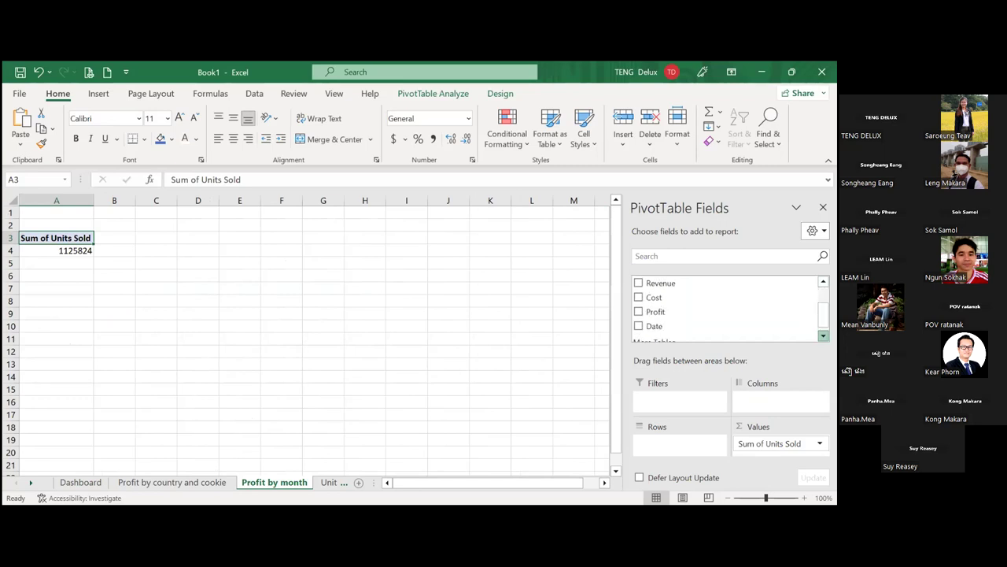
{"action": "scroll", "coordinate": [823, 335], "scroll_direction": "down", "scroll_amount": 1}
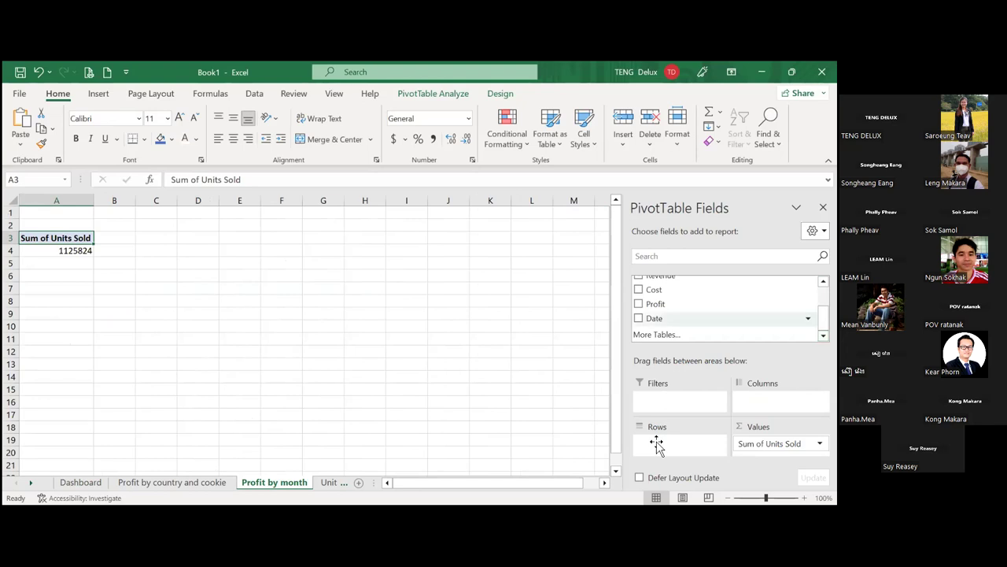
{"action": "left_click_drag", "start_coordinate": [657, 444], "coordinate": [657, 445]}
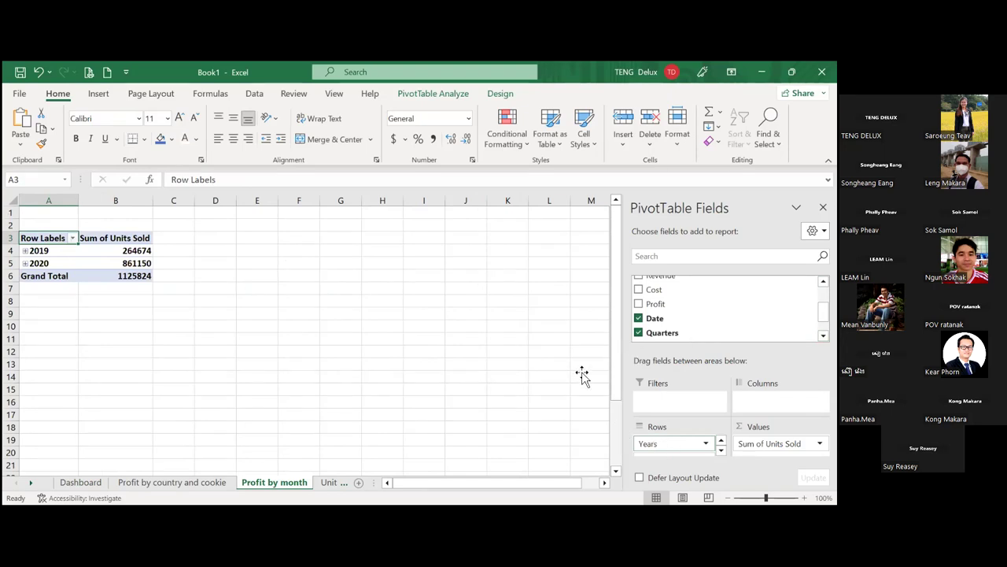
{"action": "left_click_drag", "start_coordinate": [622, 437], "coordinate": [622, 437]}
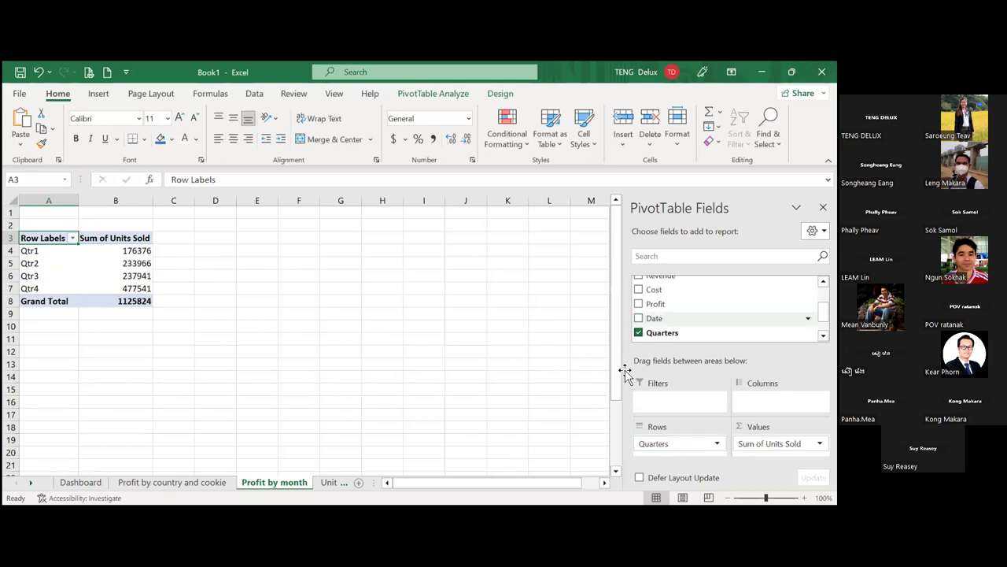
{"action": "scroll", "coordinate": [623, 368], "scroll_direction": "up", "scroll_amount": 3}
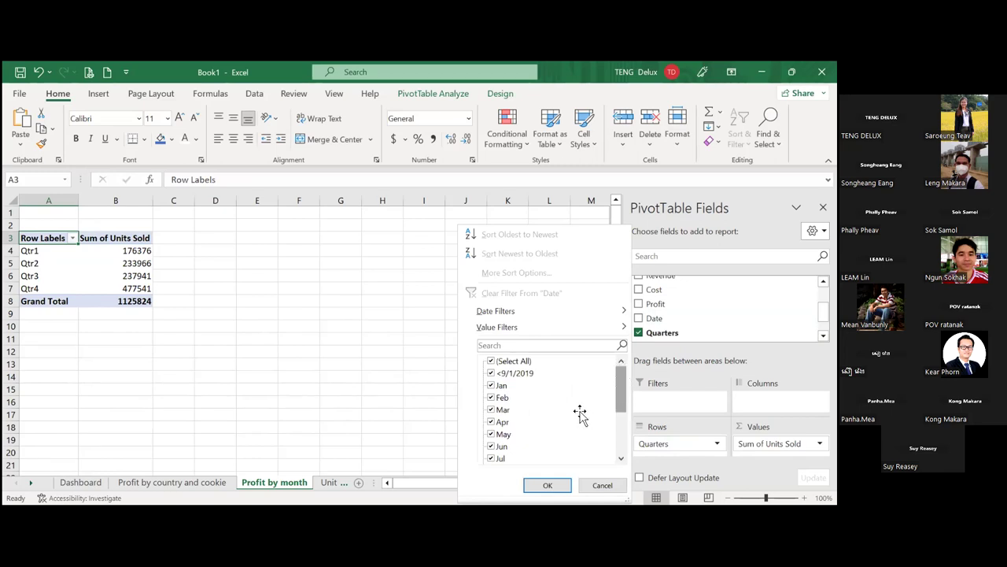
{"action": "left_click", "coordinate": [492, 361]}
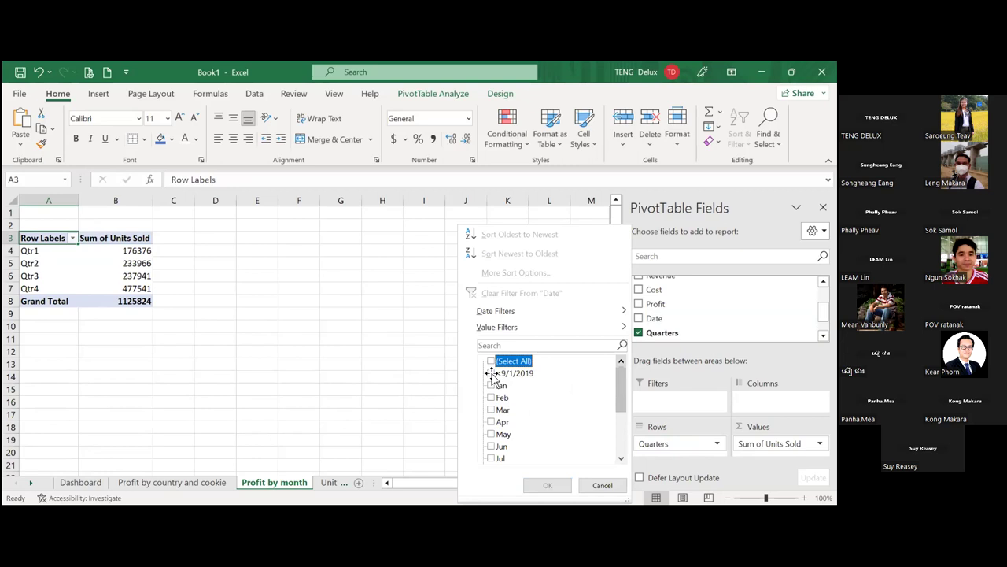
{"action": "left_click", "coordinate": [492, 373]}
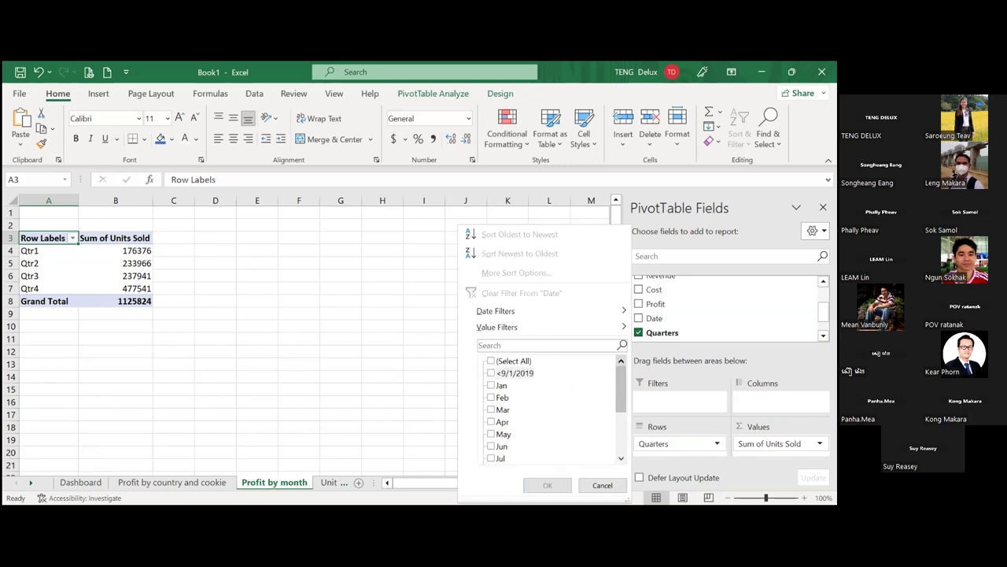
{"action": "key", "text": "Escape"}
Step: Remove Quarters from the PivotTable's rows and add the Date field again
{"action": "scroll", "coordinate": [724, 306], "scroll_direction": "down", "scroll_amount": 1}
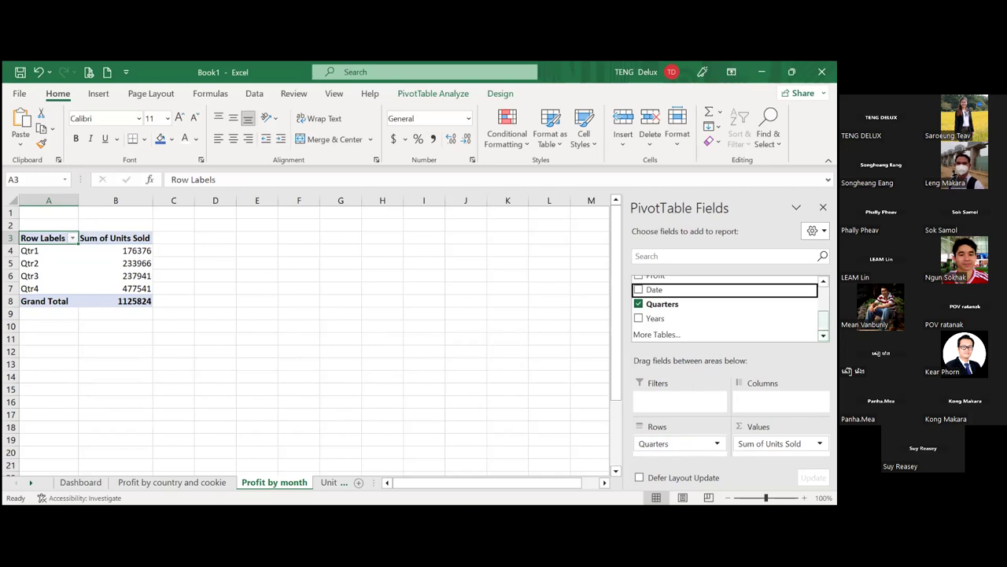
{"action": "scroll", "coordinate": [661, 324], "scroll_direction": "up", "scroll_amount": 1}
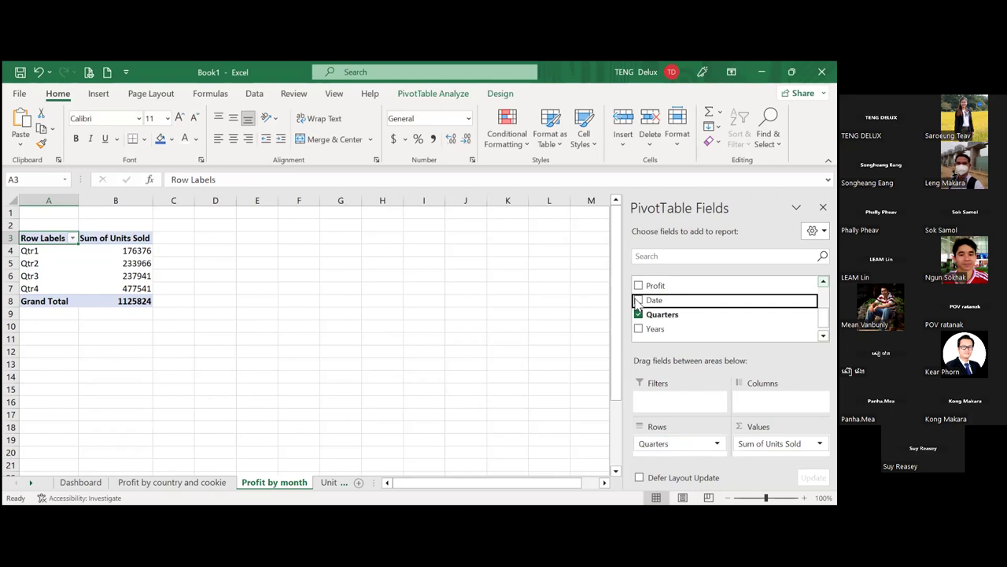
{"action": "left_click", "coordinate": [638, 313]}
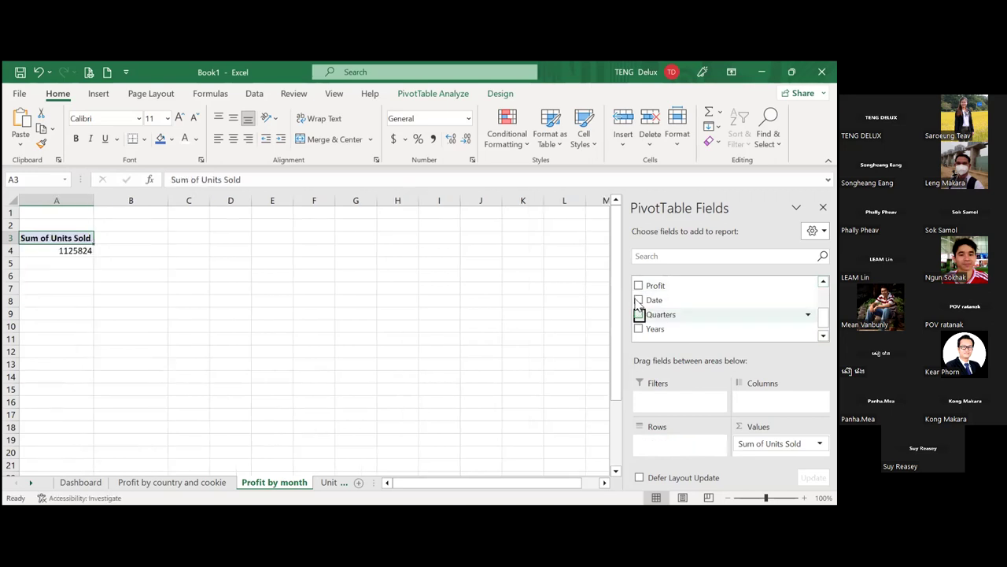
{"action": "left_click", "coordinate": [638, 301]}
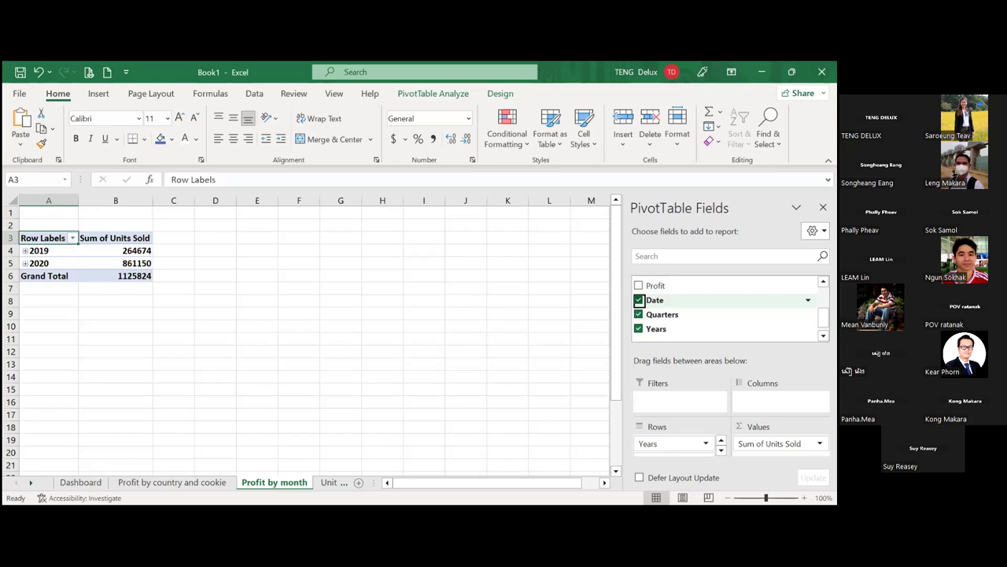
Step: Remove the Date, Quarters and Years fields from the PivotTable
{"action": "key", "text": "space"}
{"action": "key", "text": "Down"}
{"action": "key", "text": "space"}
{"action": "key", "text": "Down"}
{"action": "key", "text": "space"}
{"action": "key", "text": "Up"}
{"action": "key", "text": "Up"}
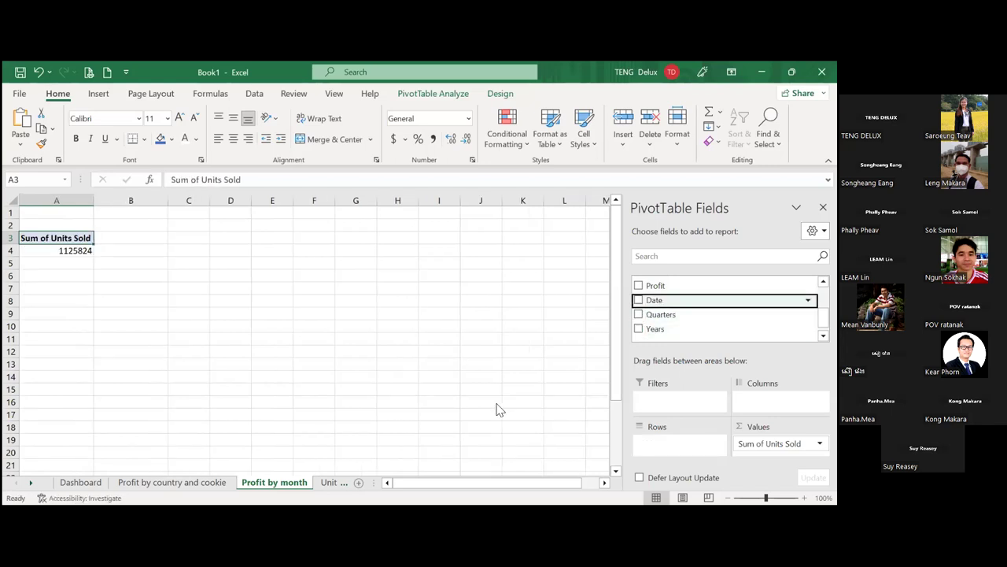
{"action": "key", "text": "alt+Down"}
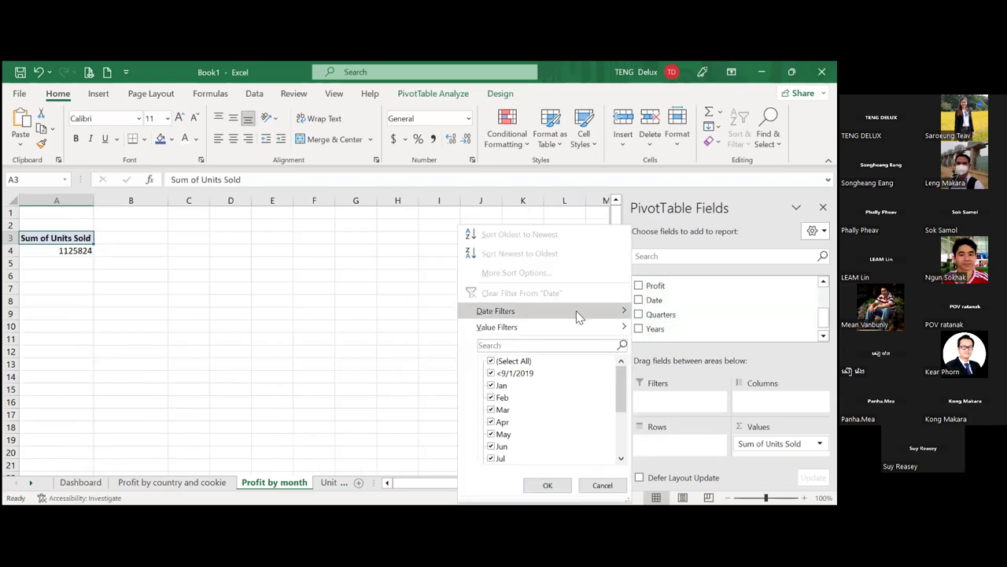
{"action": "mouse_move", "coordinate": [577, 315]}
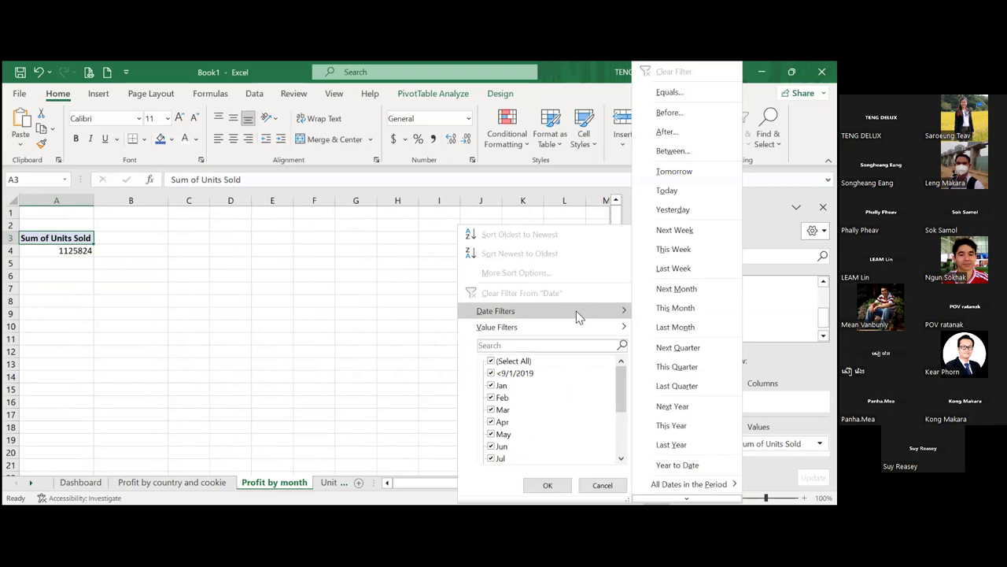
{"action": "left_click", "coordinate": [504, 373]}
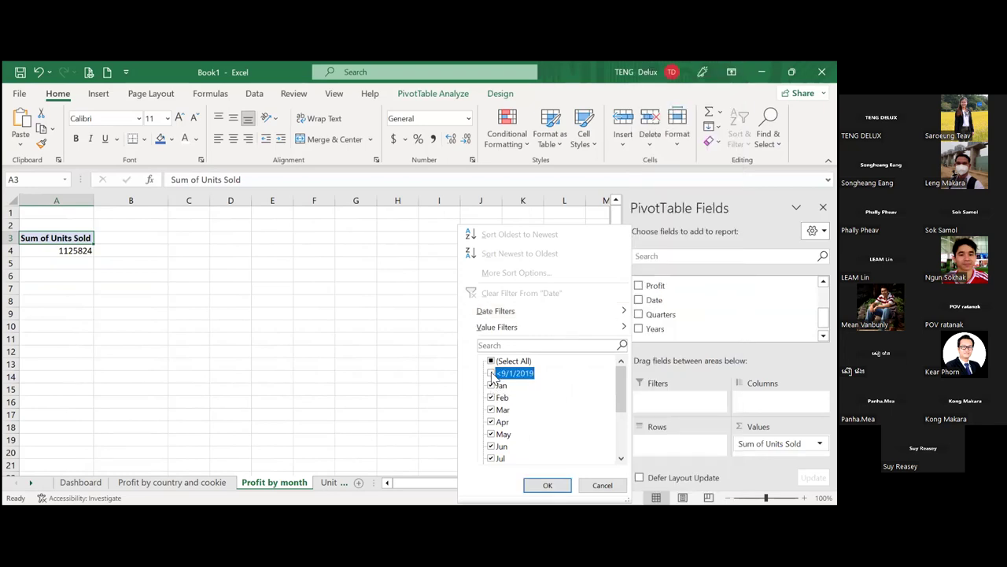
{"action": "left_click", "coordinate": [621, 432]}
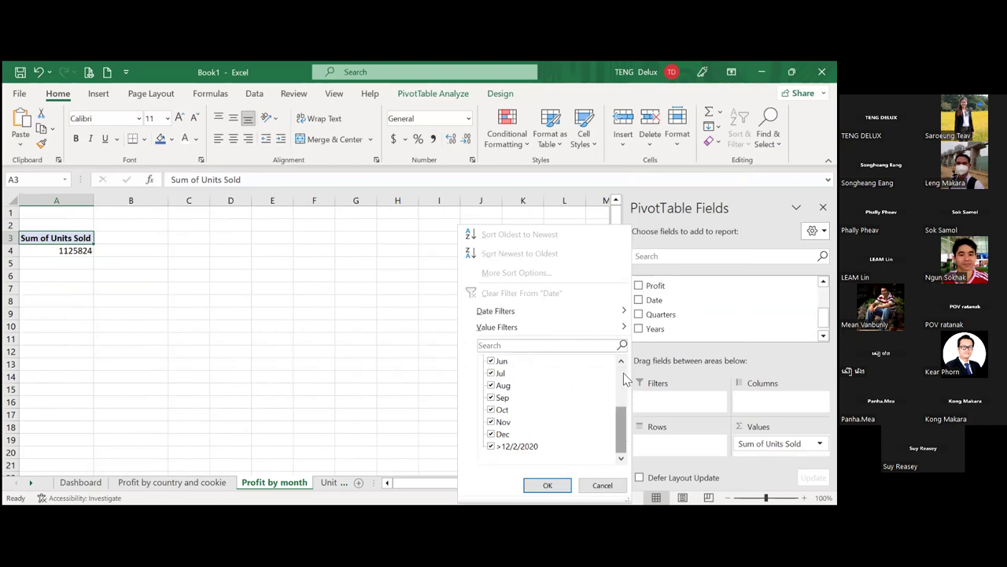
{"action": "scroll", "coordinate": [621, 393], "scroll_direction": "up", "scroll_amount": 5}
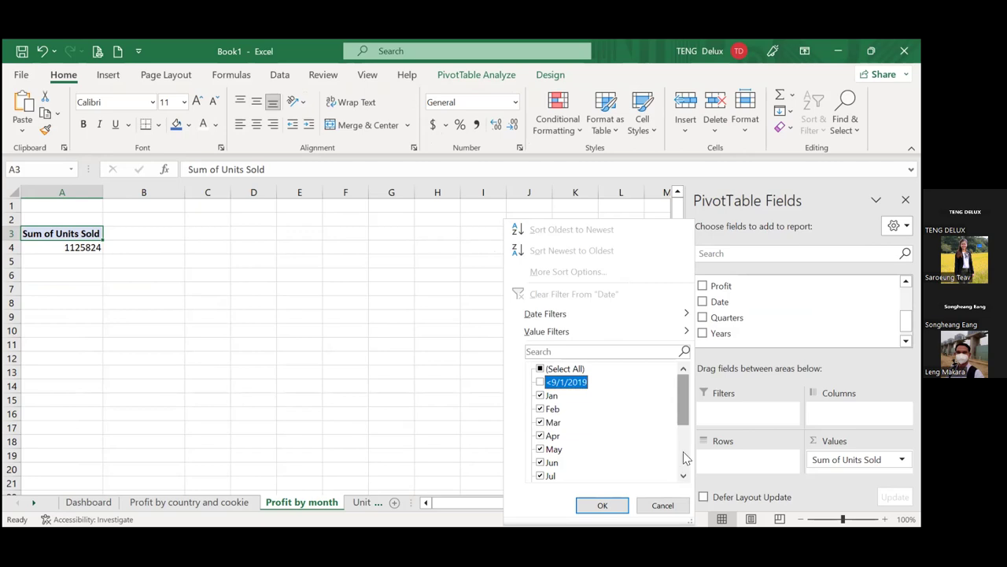
{"action": "scroll", "coordinate": [416, 411], "scroll_direction": "down", "scroll_amount": 2}
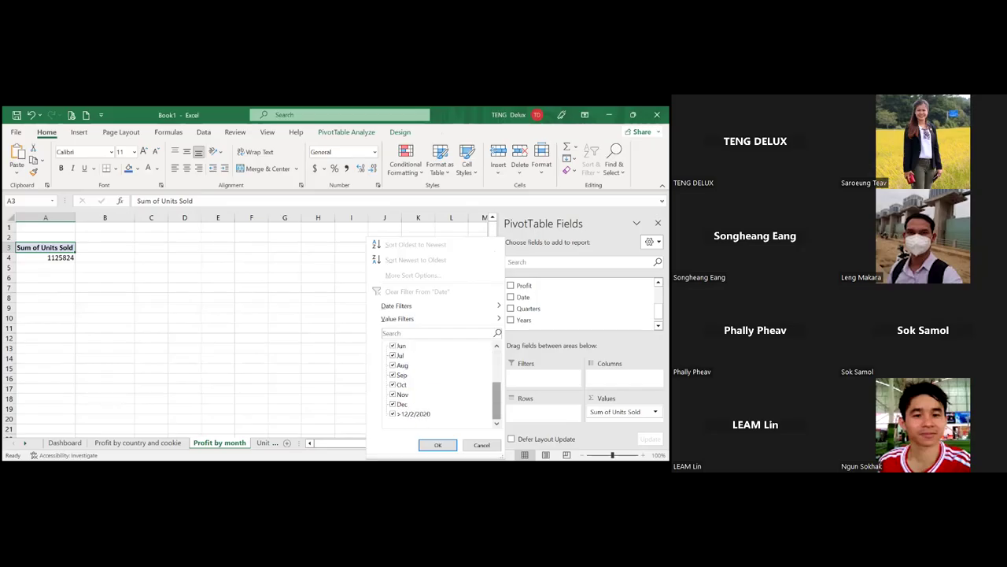
{"action": "scroll", "coordinate": [416, 369], "scroll_direction": "up", "scroll_amount": 2}
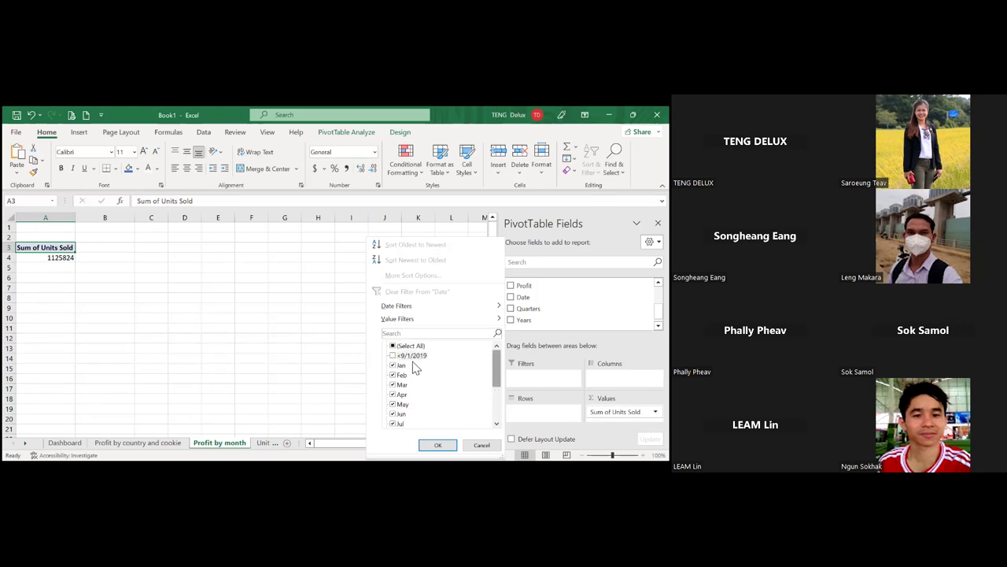
{"action": "left_click", "coordinate": [393, 356]}
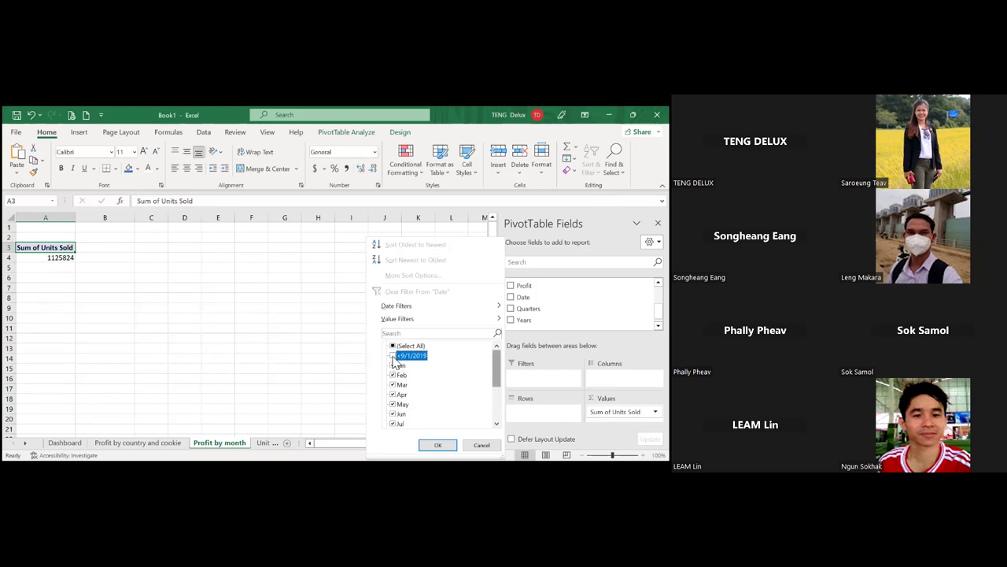
{"action": "left_click", "coordinate": [393, 347]}
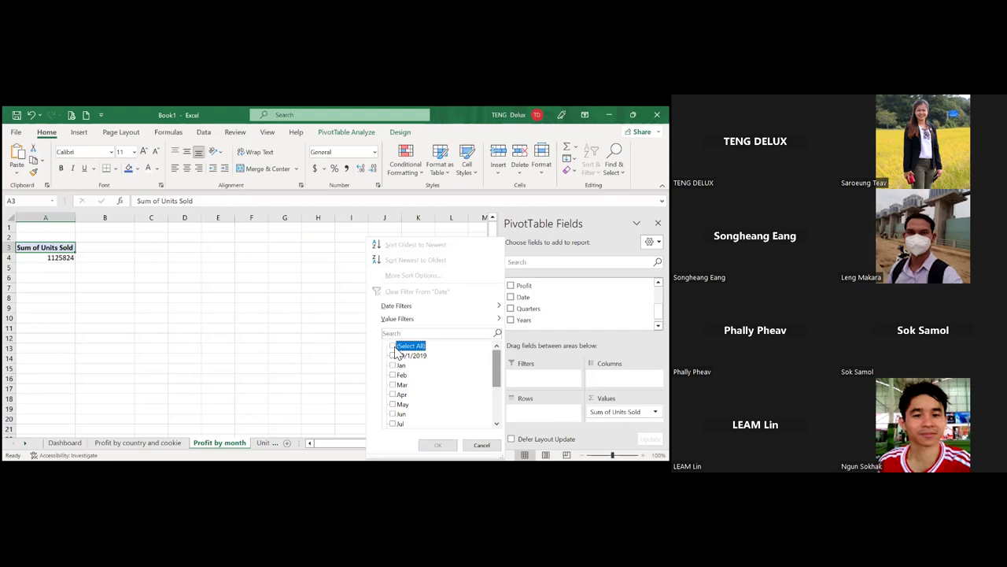
{"action": "left_click", "coordinate": [403, 307]}
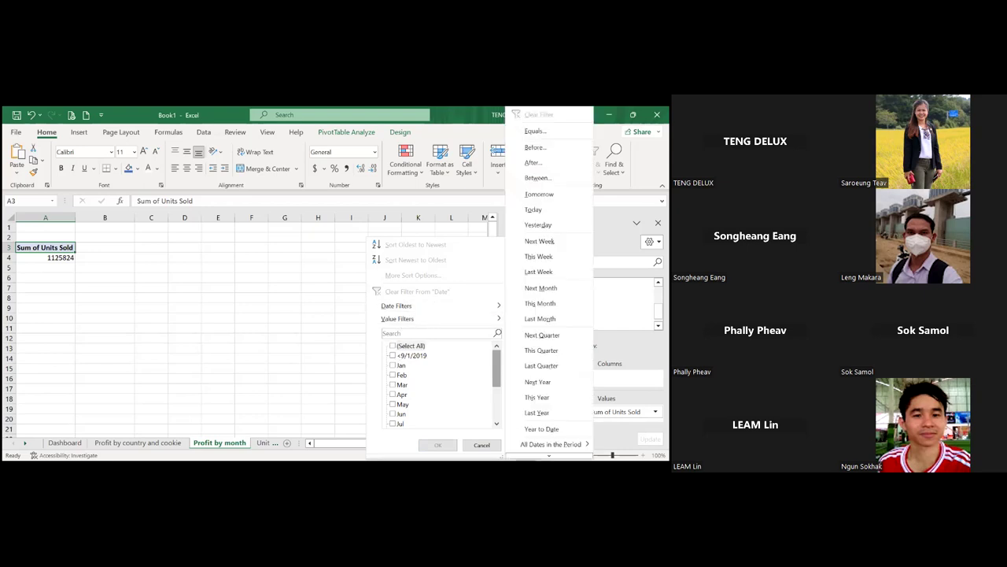
{"action": "key", "text": "Escape"}
{"action": "left_click", "coordinate": [397, 306]}
{"action": "key", "text": "Escape"}
{"action": "scroll", "coordinate": [582, 305], "scroll_direction": "down", "scroll_amount": 1}
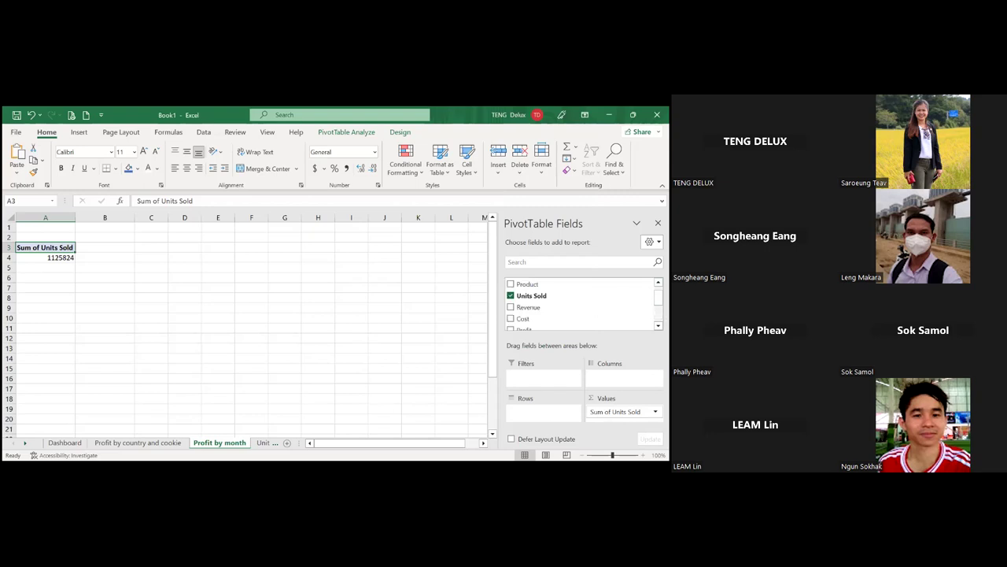
{"action": "scroll", "coordinate": [582, 304], "scroll_direction": "up", "scroll_amount": 1}
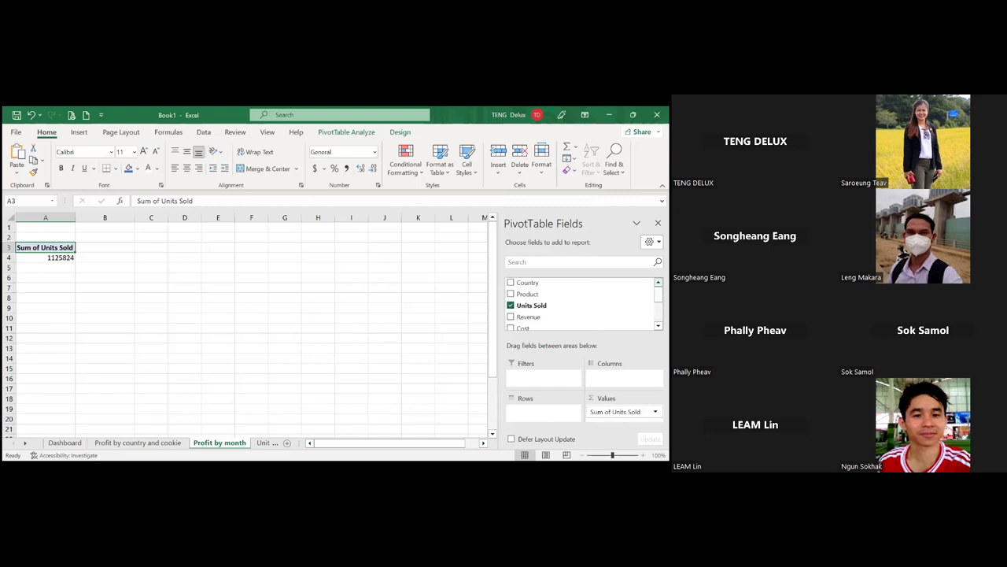
{"action": "scroll", "coordinate": [582, 305], "scroll_direction": "down", "scroll_amount": 4}
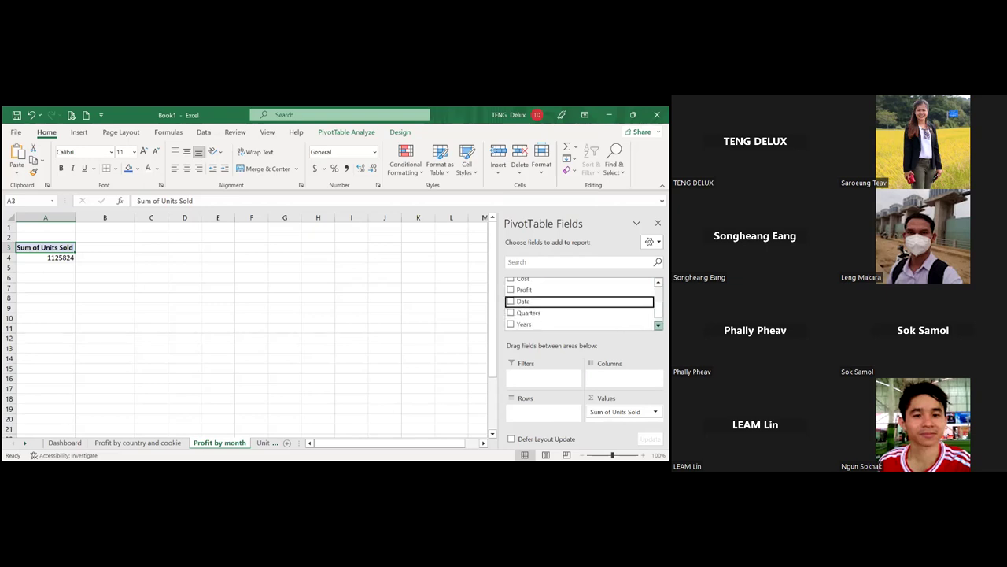
{"action": "scroll", "coordinate": [582, 304], "scroll_direction": "down", "scroll_amount": 1}
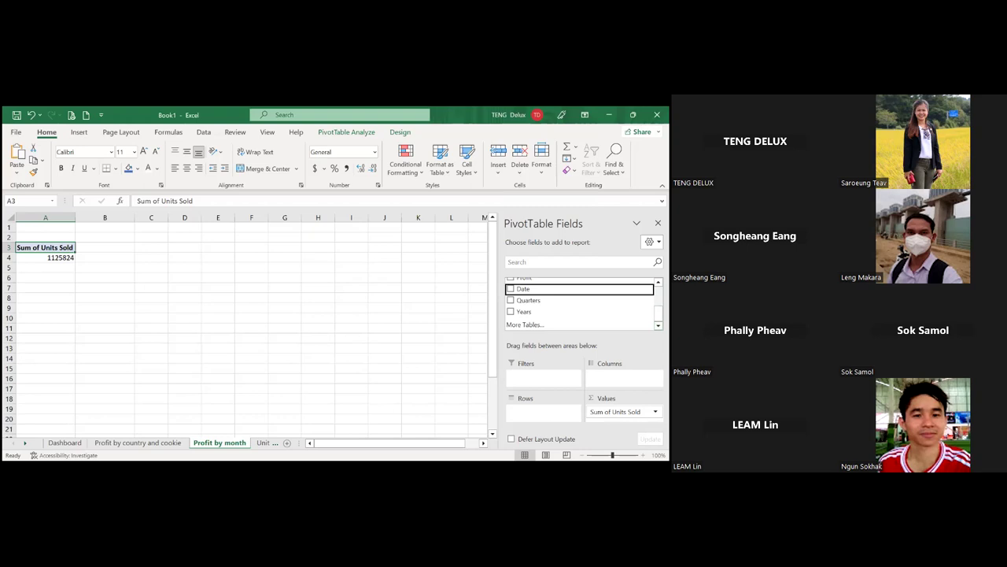
{"action": "left_click", "coordinate": [525, 324]}
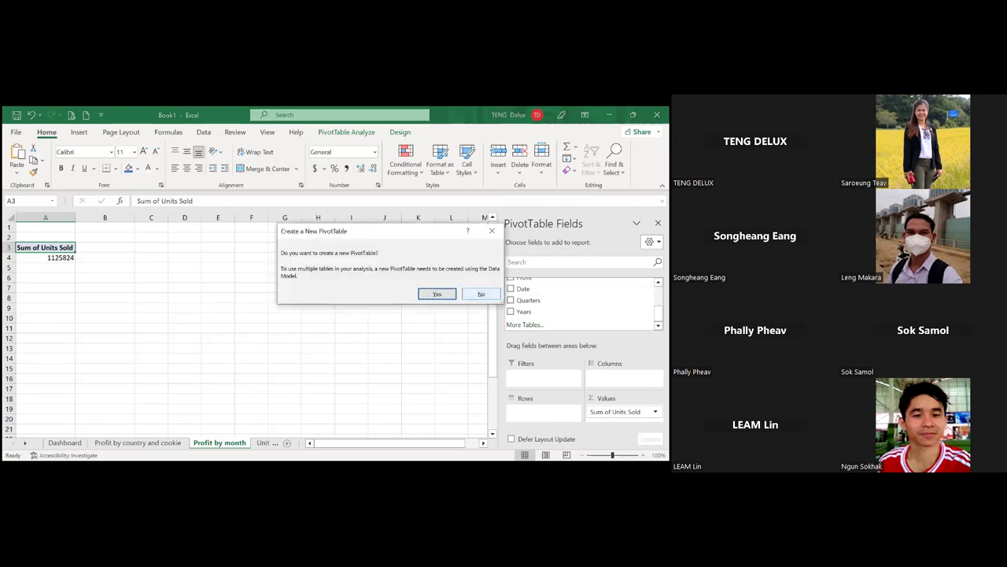
{"action": "left_click", "coordinate": [481, 294]}
{"action": "scroll", "coordinate": [582, 303], "scroll_direction": "up", "scroll_amount": 3}
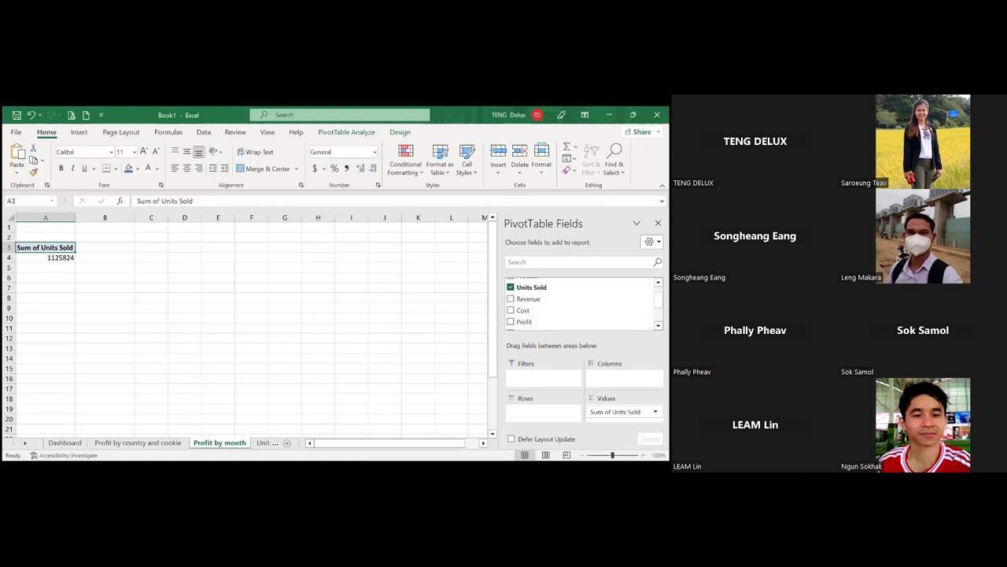
Step: Add the Date field to the PivotTable's rows and expand 2019, its quarters and 2020
{"action": "scroll", "coordinate": [582, 303], "scroll_direction": "down", "scroll_amount": 3}
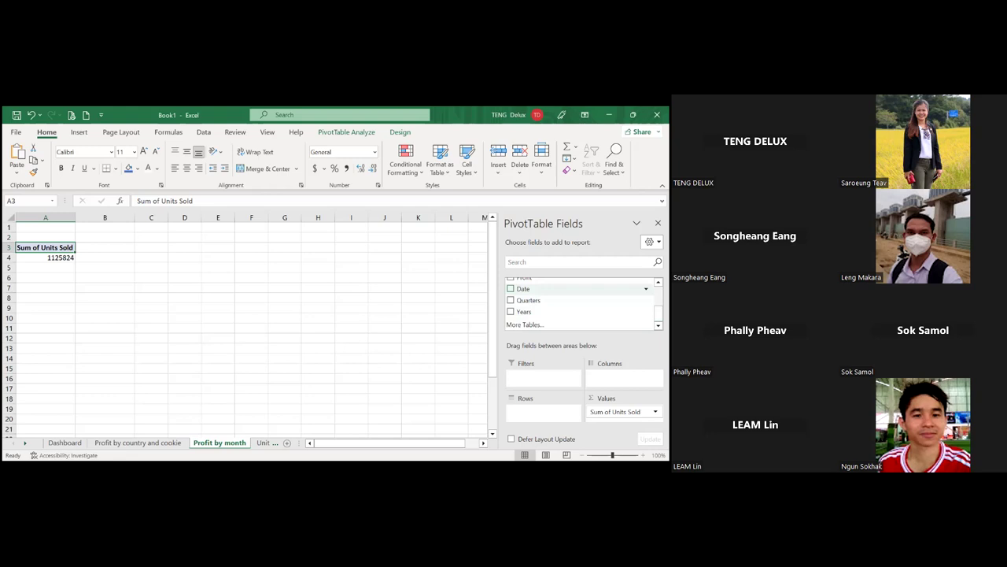
{"action": "left_click", "coordinate": [511, 288]}
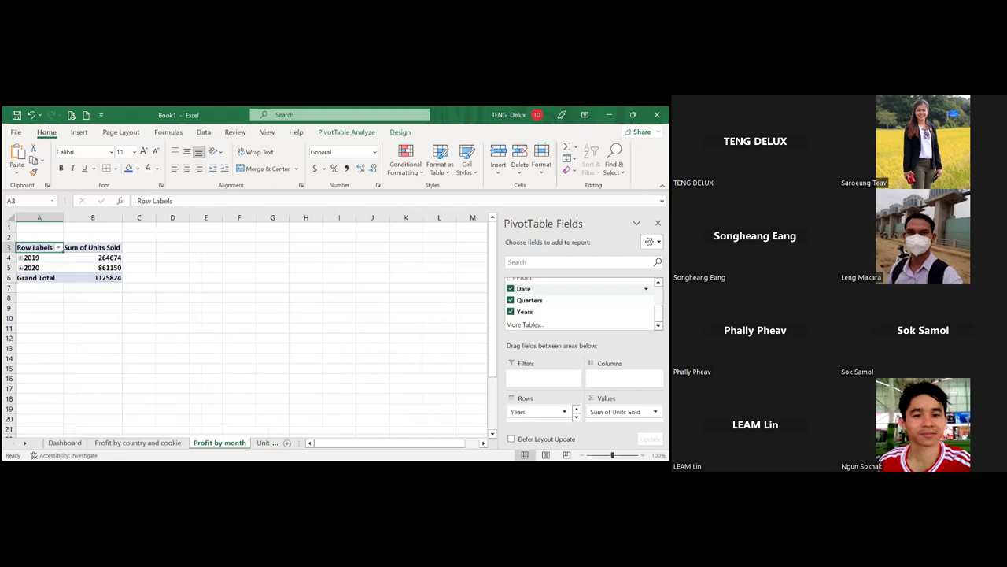
{"action": "left_click", "coordinate": [19, 257]}
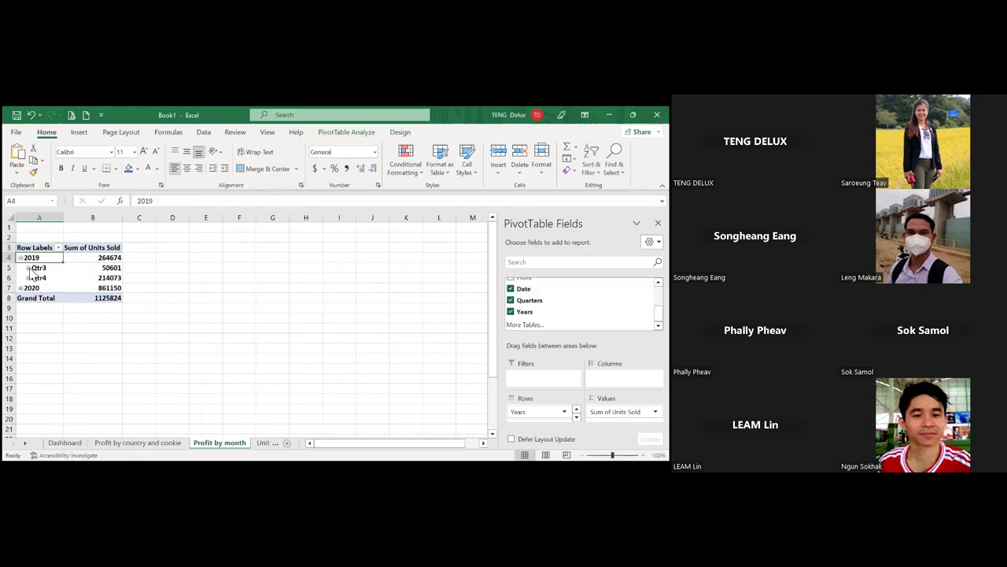
{"action": "left_click", "coordinate": [28, 268]}
{"action": "left_click", "coordinate": [28, 288]}
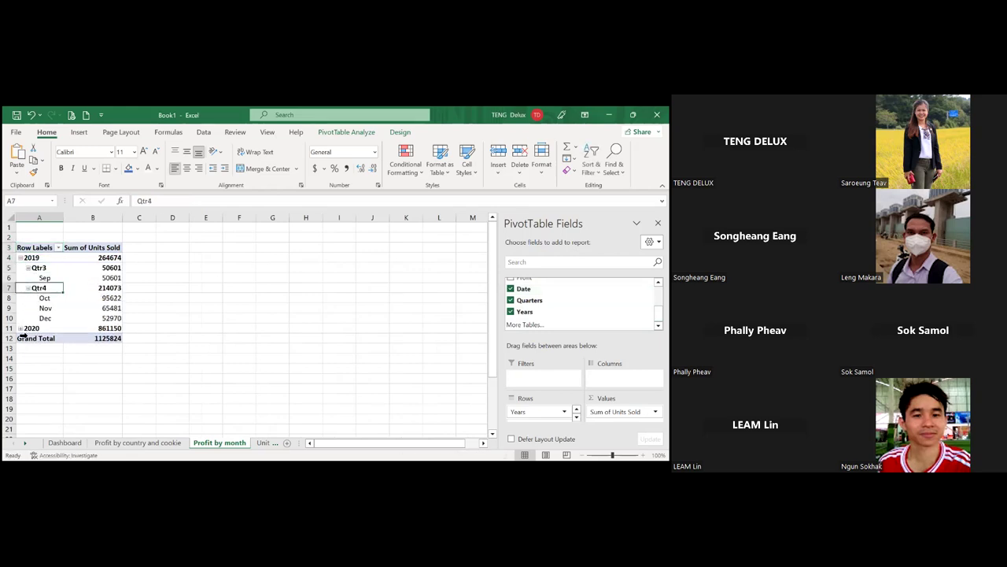
{"action": "left_click", "coordinate": [22, 329]}
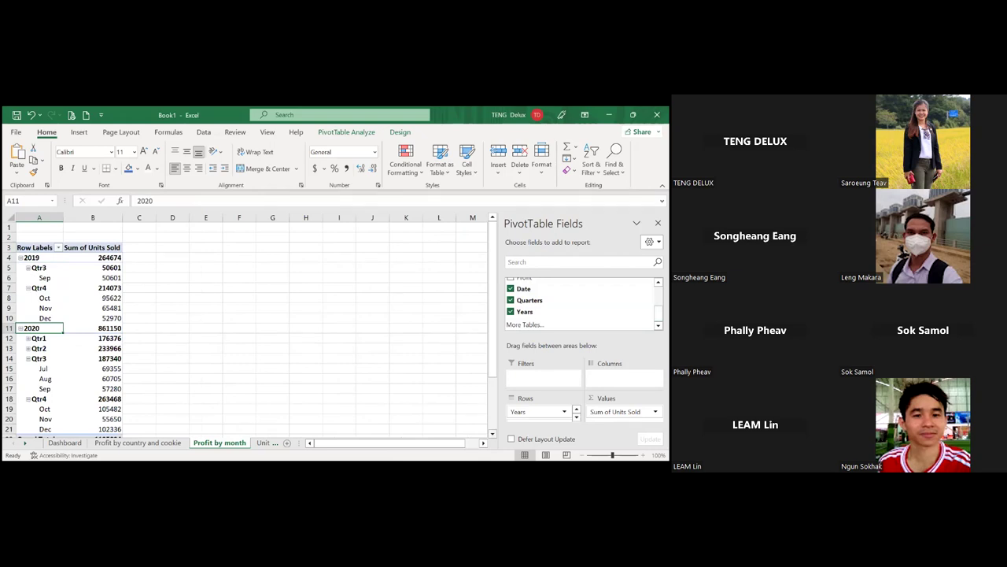
Step: Remove the Quarters level from the PivotTable's rows, keeping only Years and months
{"action": "left_click", "coordinate": [510, 300]}
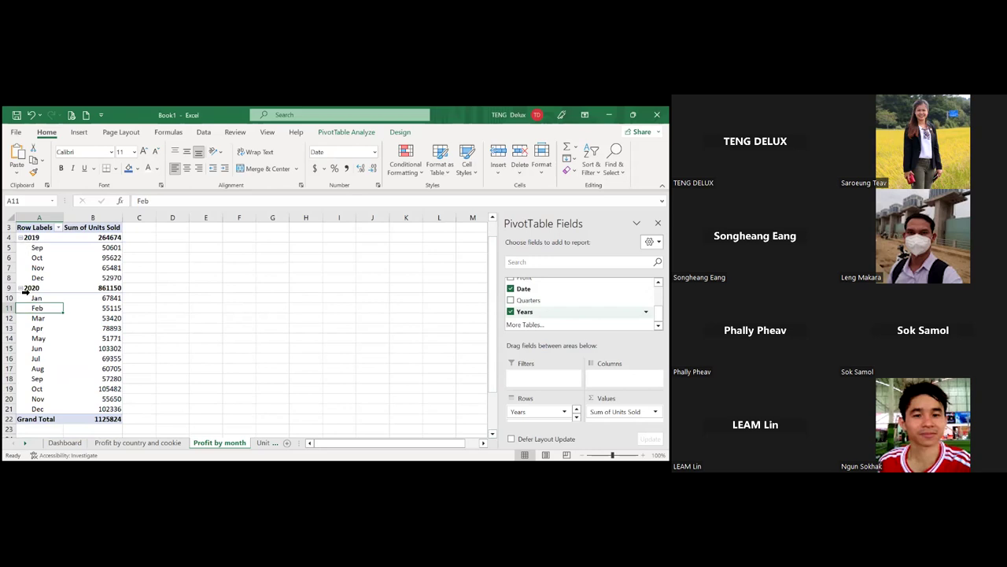
{"action": "left_click", "coordinate": [439, 328]}
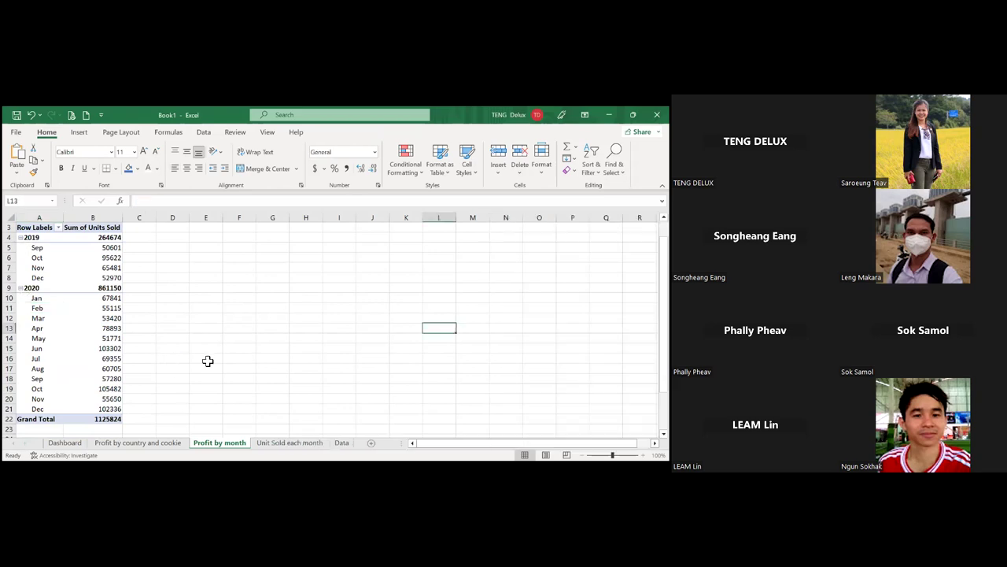
Step: Format all Sum of Units Sold values, including the grand total, as dollar accounting amounts without decimals
{"action": "left_click", "coordinate": [95, 238]}
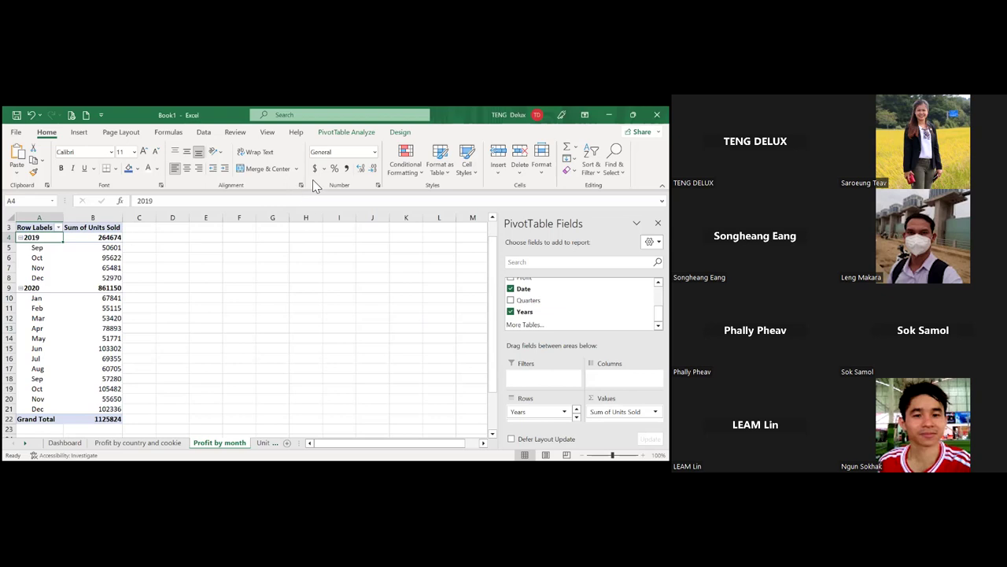
{"action": "key", "text": "Right"}
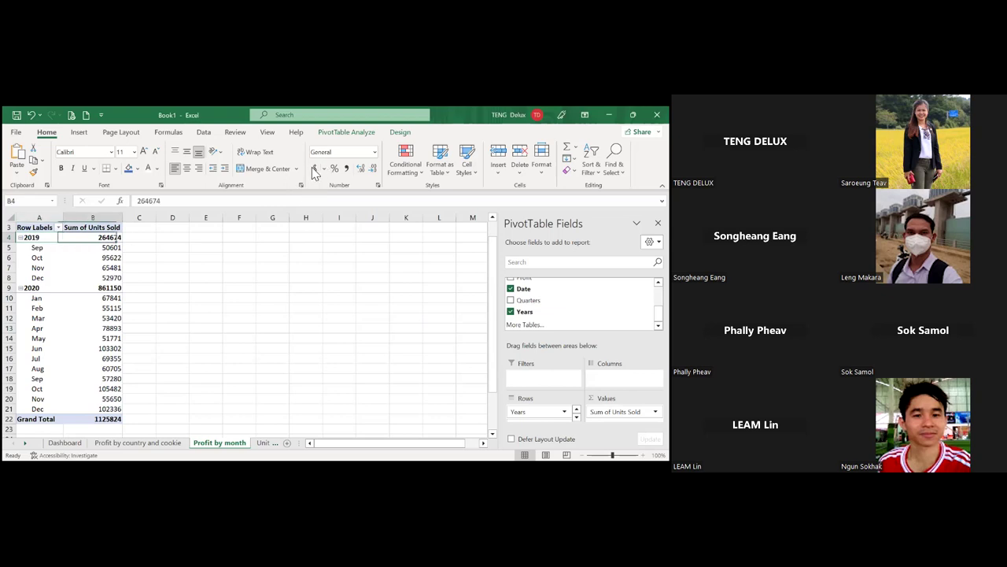
{"action": "key", "text": "shift+Down"}
{"action": "key", "text": "shift+Down"}
{"action": "key", "text": "shift+Down"}
{"action": "key", "text": "shift+Down"}
{"action": "key", "text": "shift+Down"}
{"action": "key", "text": "shift+Down"}
{"action": "key", "text": "shift+Down"}
{"action": "key", "text": "shift+Down"}
{"action": "key", "text": "shift+Down"}
{"action": "key", "text": "shift+Down"}
{"action": "key", "text": "shift+Down"}
{"action": "key", "text": "shift+Down"}
{"action": "key", "text": "shift+Down"}
{"action": "key", "text": "shift+Down"}
{"action": "key", "text": "shift+Down"}
{"action": "key", "text": "shift+Down"}
{"action": "key", "text": "shift+Down"}
{"action": "key", "text": "shift+Down"}
{"action": "left_click", "coordinate": [314, 168]}
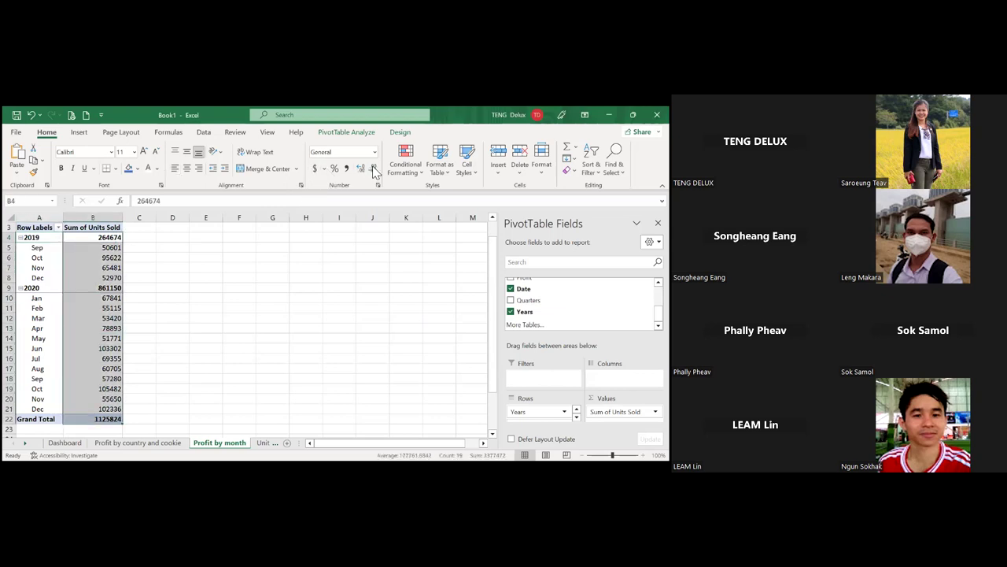
{"action": "left_click", "coordinate": [373, 168]}
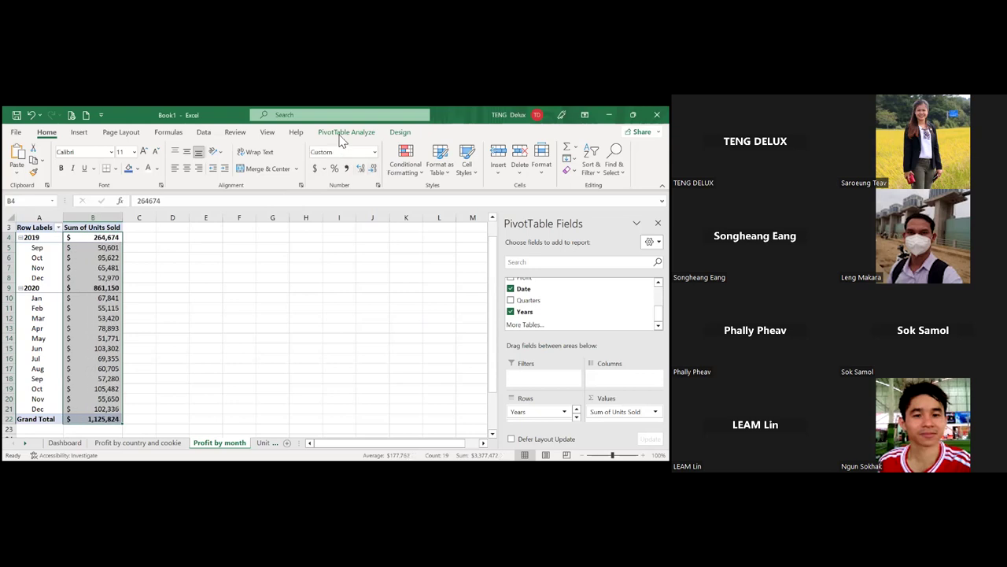
Step: Insert a basic Line PivotChart from the monthly units PivotTable and place it beside the table
{"action": "left_click", "coordinate": [343, 134]}
{"action": "left_click", "coordinate": [168, 132]}
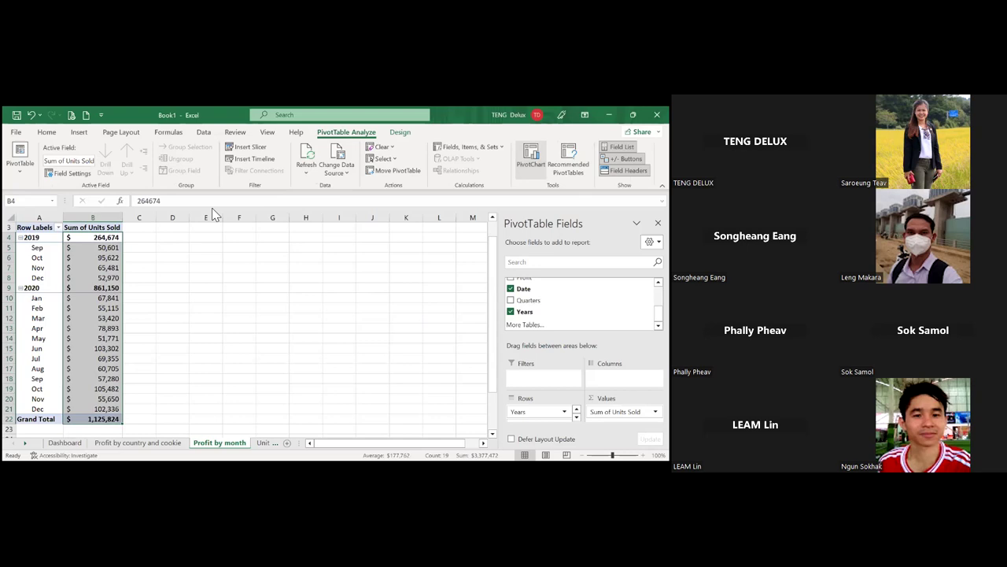
{"action": "left_click", "coordinate": [531, 153]}
{"action": "left_click", "coordinate": [201, 203]}
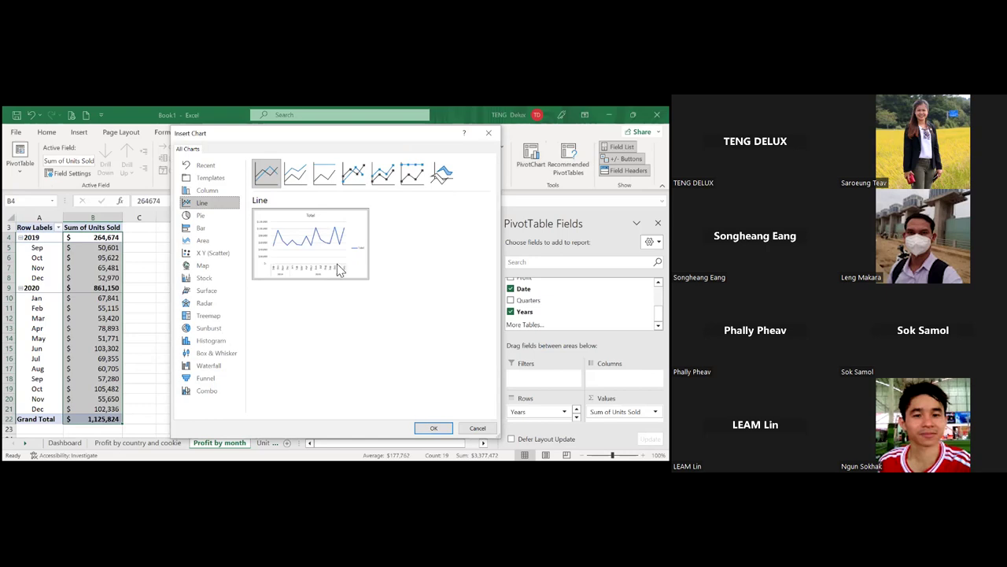
{"action": "key", "text": "Return"}
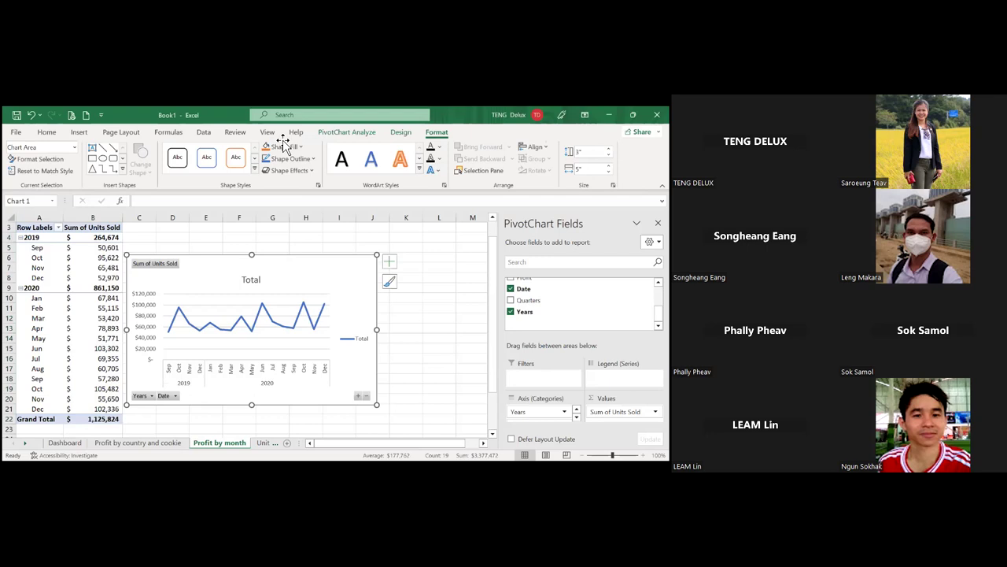
{"action": "left_click_drag", "start_coordinate": [289, 348], "coordinate": [319, 334]}
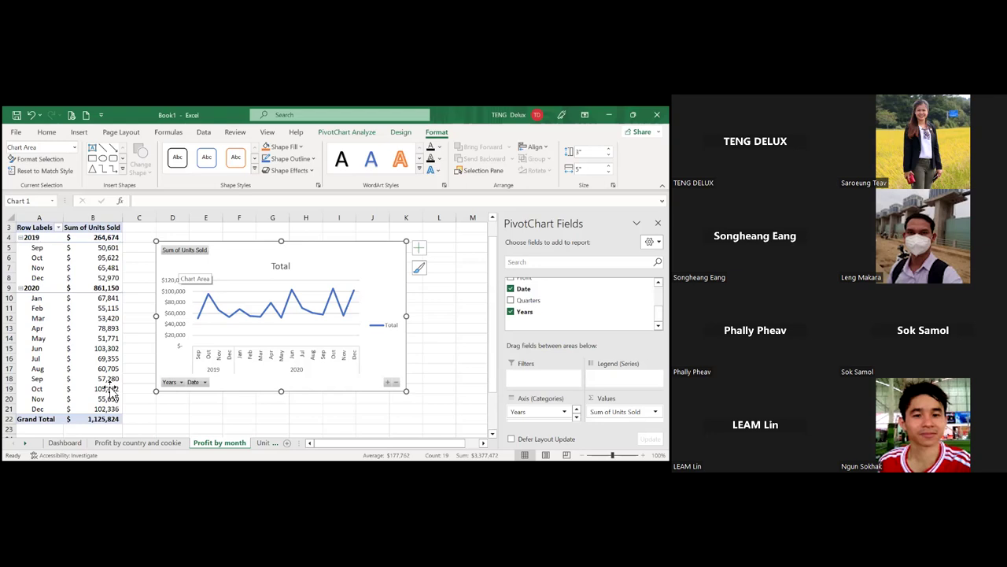
Step: Reformat the Sum of Units Sold values, including the grand total, with thousands separators, no dollar sign and no decimals
{"action": "left_click_drag", "start_coordinate": [92, 237], "coordinate": [92, 419]}
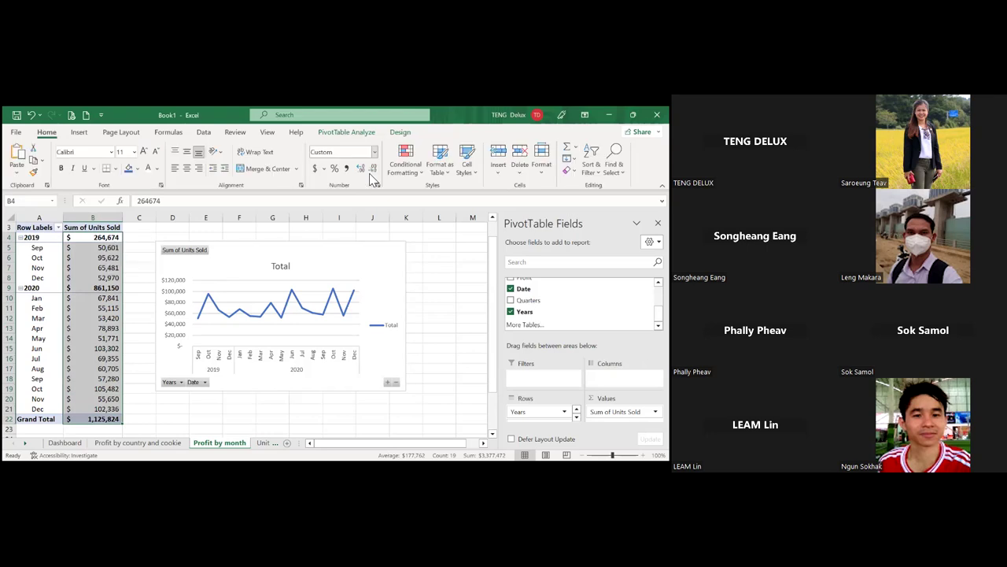
{"action": "left_click", "coordinate": [347, 170]}
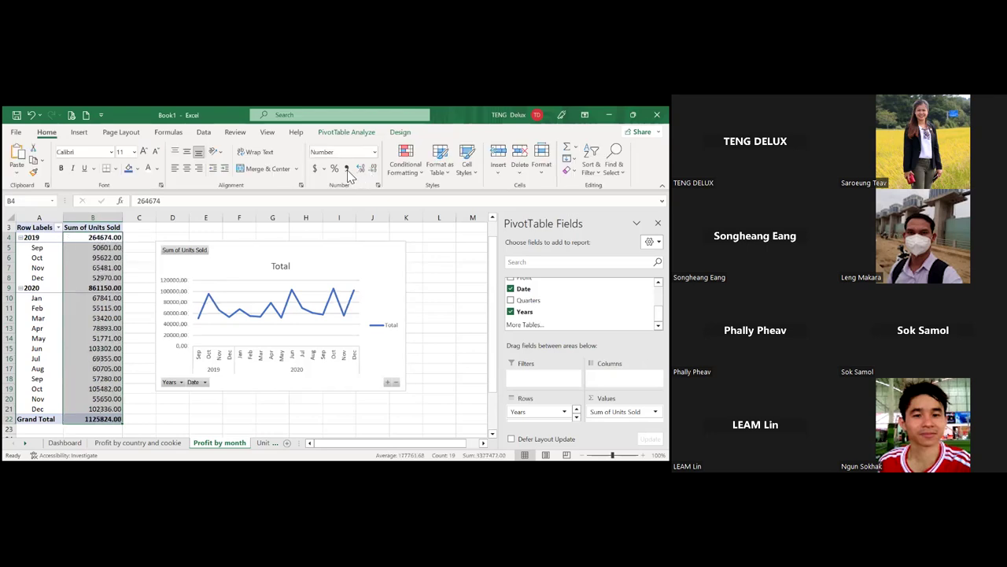
{"action": "left_click", "coordinate": [347, 170]}
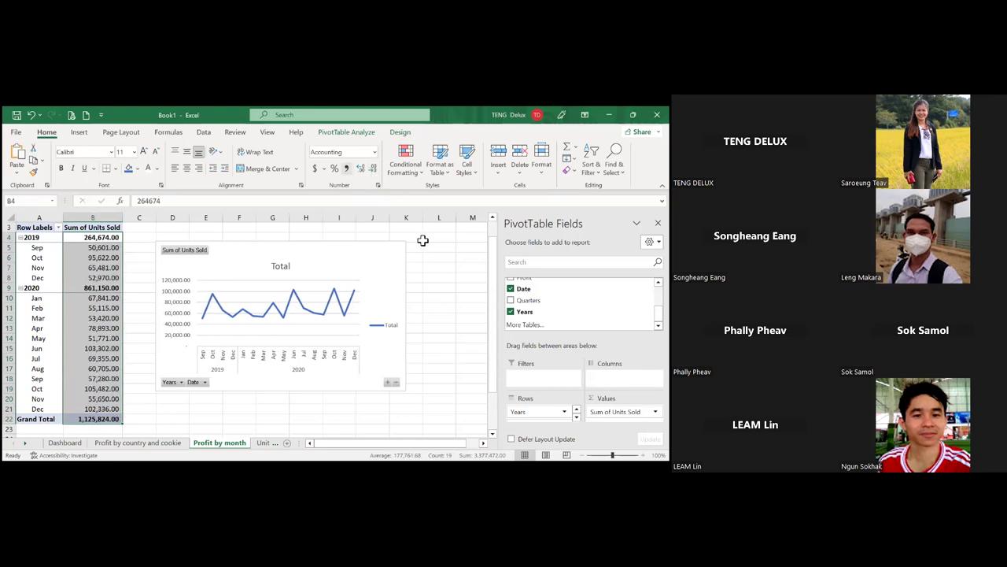
{"action": "key", "text": "alt+h"}
{"action": "key", "text": "9"}
{"action": "key", "text": "alt+h"}
{"action": "key", "text": "9"}
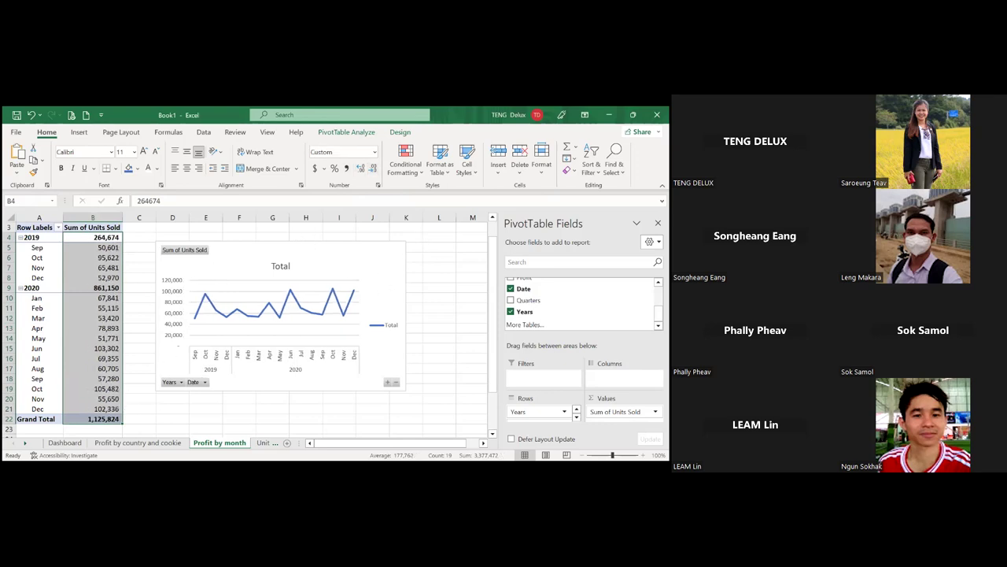
Step: Delete the line chart's legend and change the chart title to "Unit Sold Each Month"
{"action": "left_click", "coordinate": [391, 334]}
{"action": "key", "text": "Delete"}
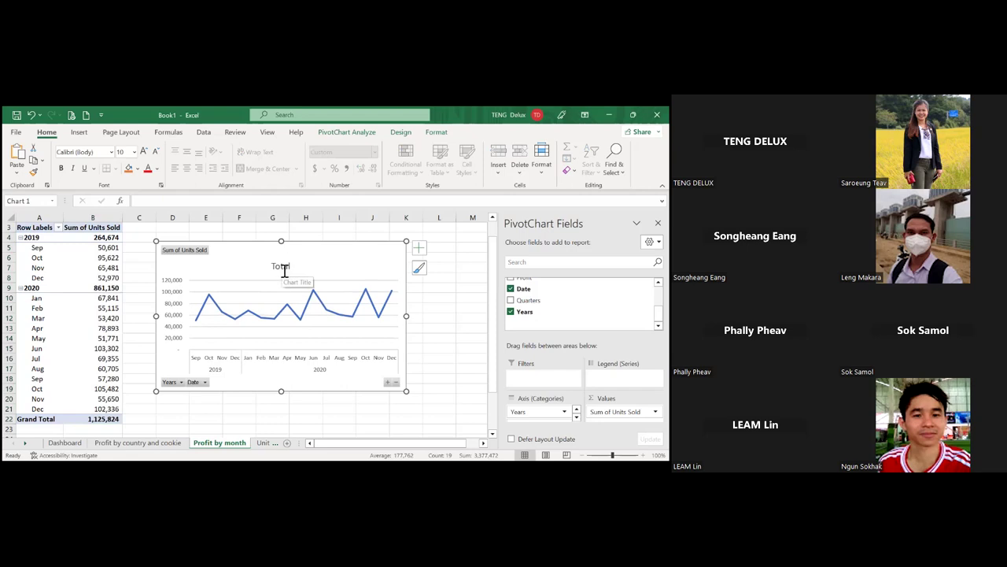
{"action": "left_click", "coordinate": [278, 267]}
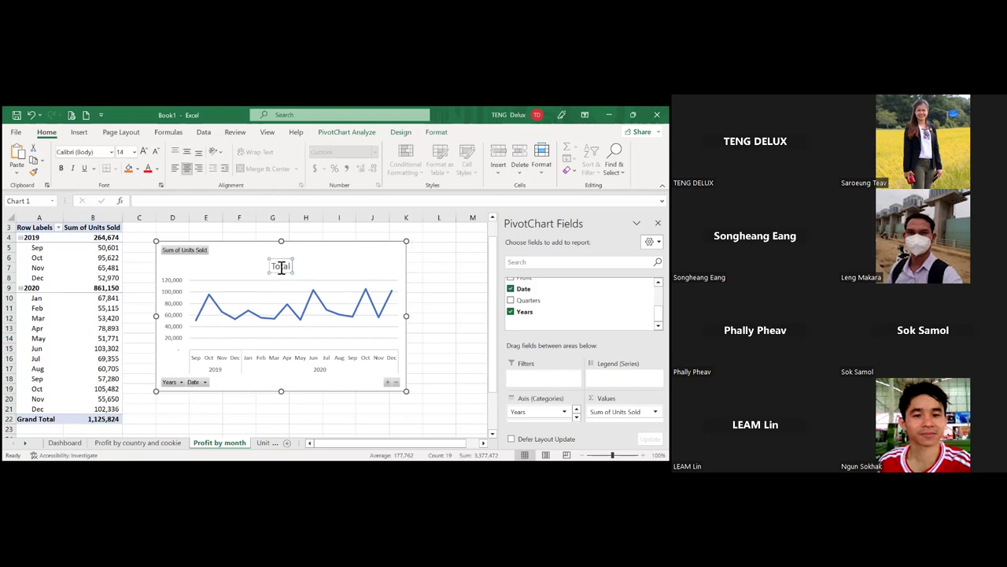
{"action": "double_click", "coordinate": [281, 268]}
{"action": "left_click", "coordinate": [262, 443]}
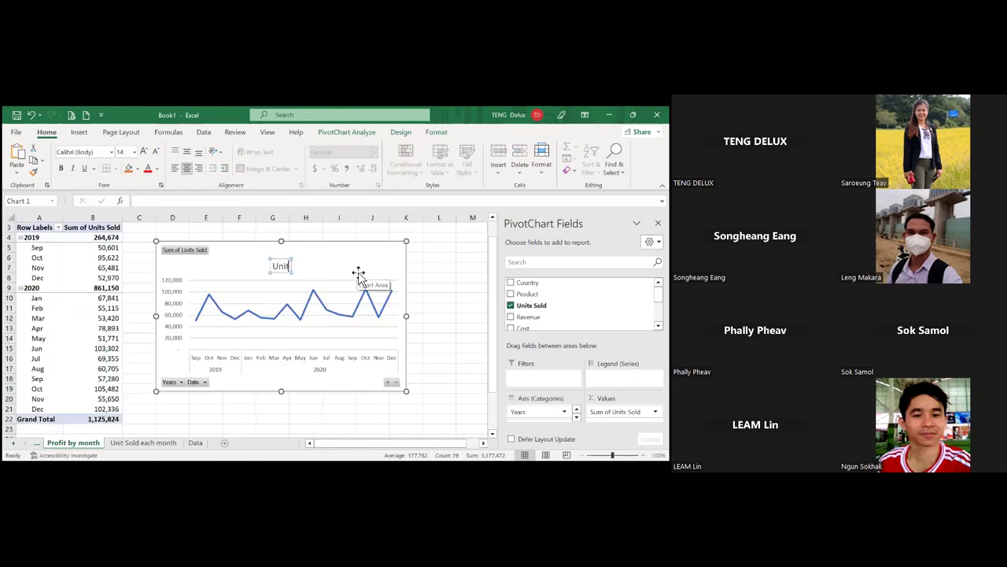
{"action": "type", "text": "s So"}
{"action": "type", "text": "ld Each Month"}
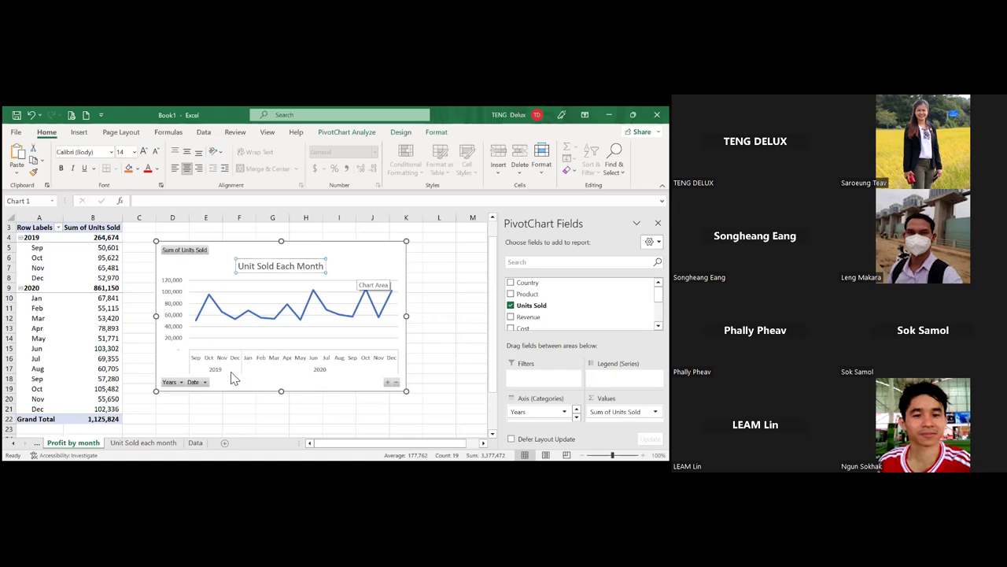
{"action": "left_click", "coordinate": [247, 290]}
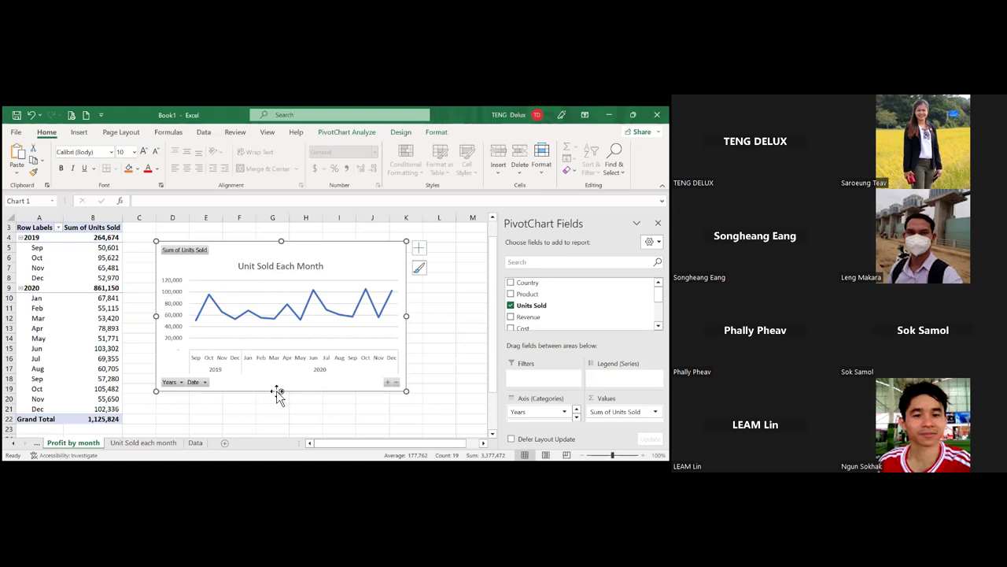
Step: Hide all field buttons on the Unit Sold Each Month chart
{"action": "key", "text": "shift+F10"}
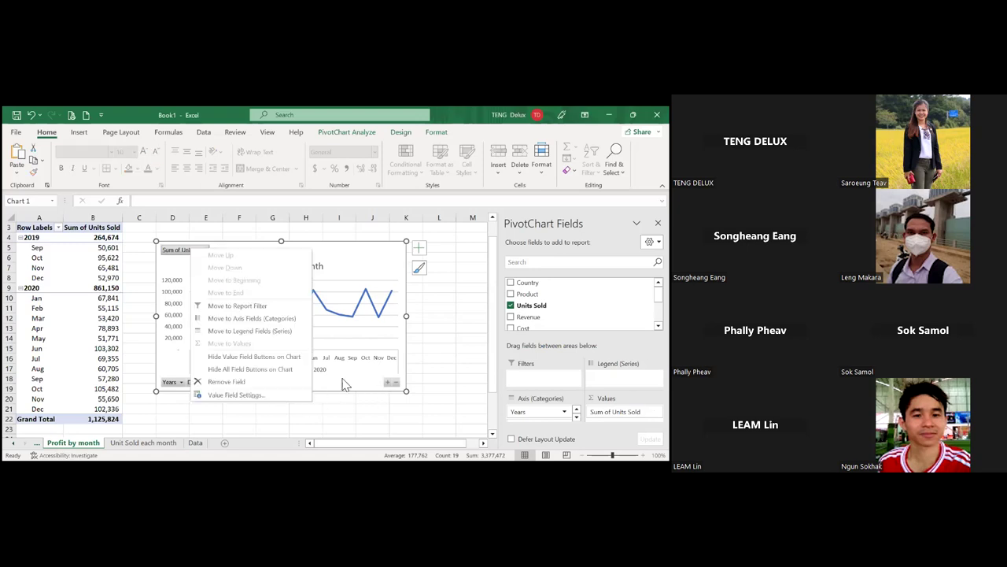
{"action": "left_click", "coordinate": [189, 369]}
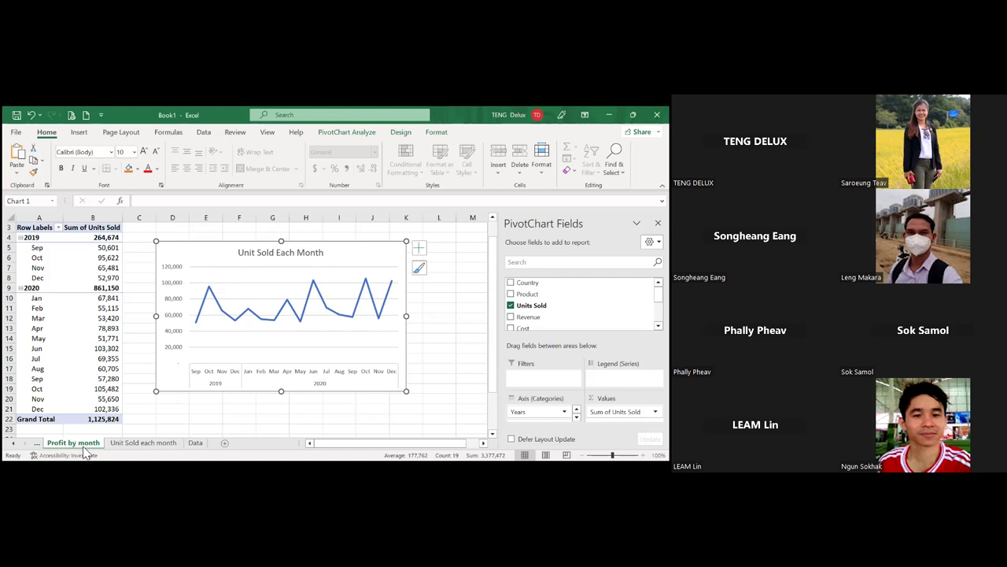
Step: Rename the Profit by month sheet as "1Unit Sold each month"
{"action": "left_click", "coordinate": [127, 443]}
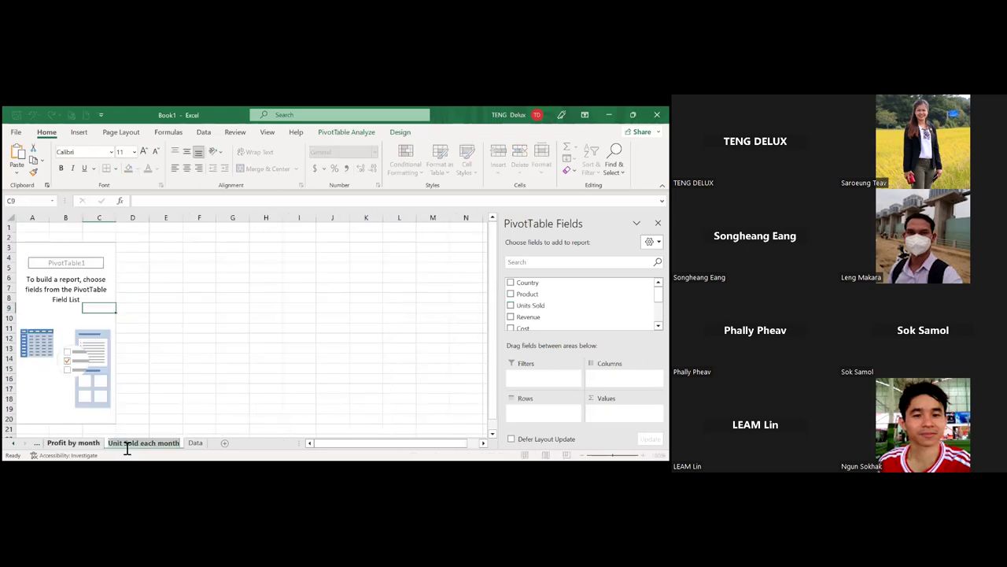
{"action": "left_click", "coordinate": [71, 444]}
{"action": "double_click", "coordinate": [72, 443]}
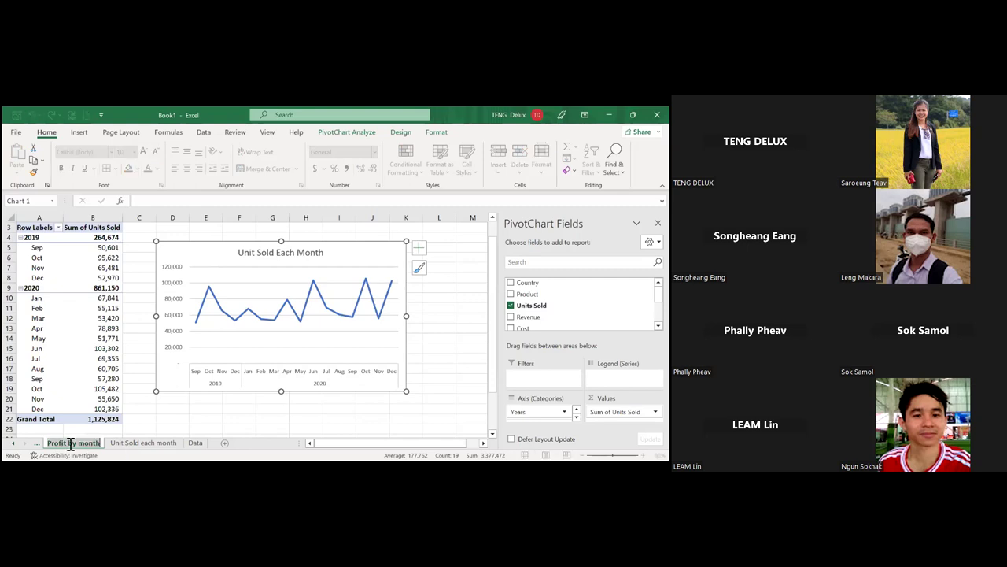
{"action": "type", "text": "Unit Sold each month"}
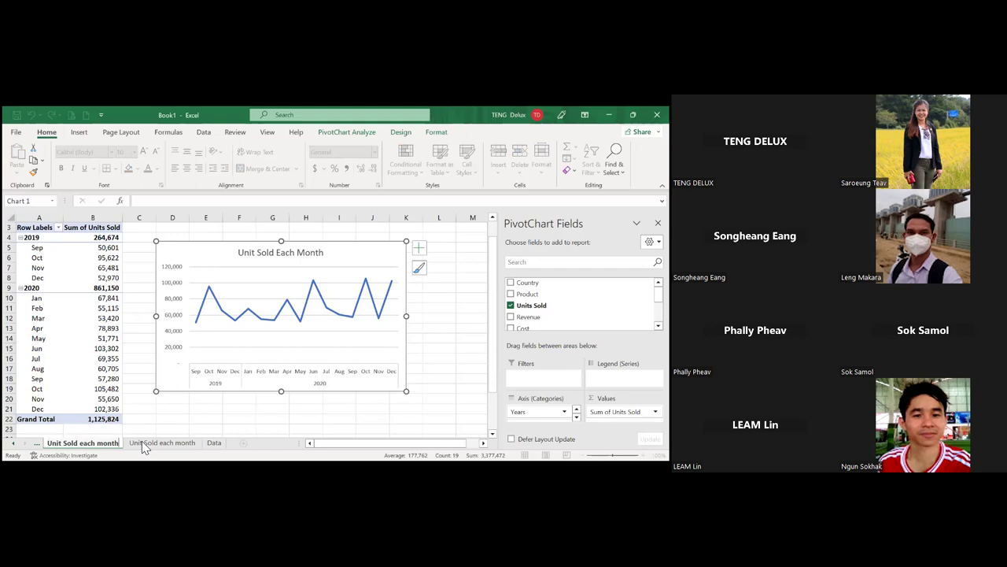
{"action": "left_click", "coordinate": [337, 322]}
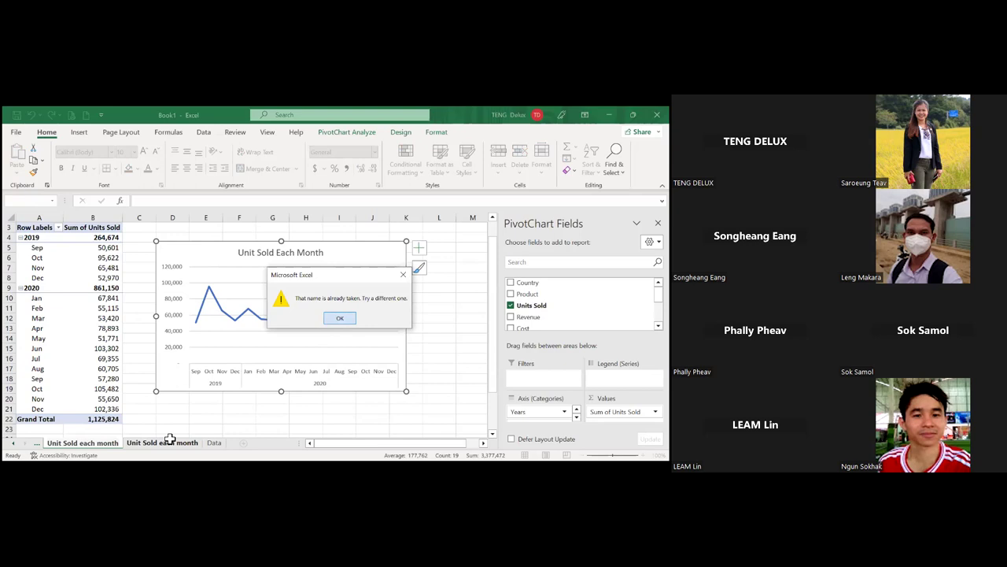
{"action": "key", "text": "Return"}
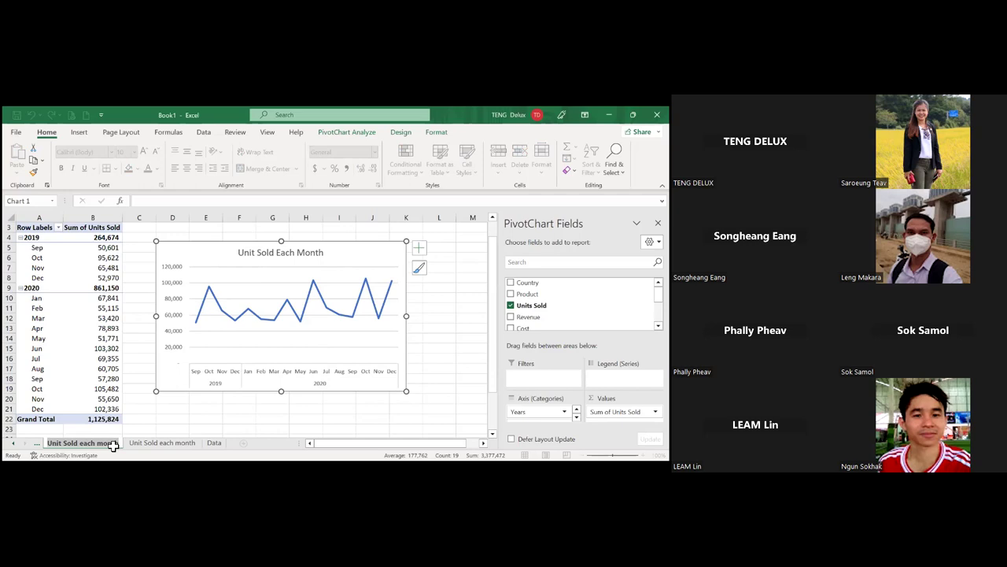
Step: Rename the sheet holding the empty PivotTable as "Profit by month"
{"action": "left_click_drag", "start_coordinate": [114, 446], "coordinate": [161, 447]}
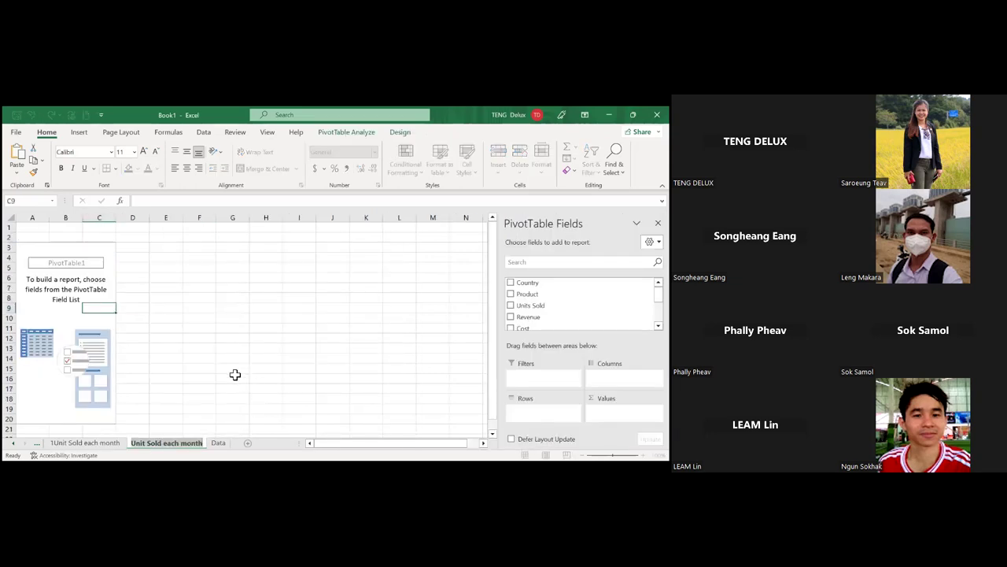
{"action": "type", "text": "Profit by"}
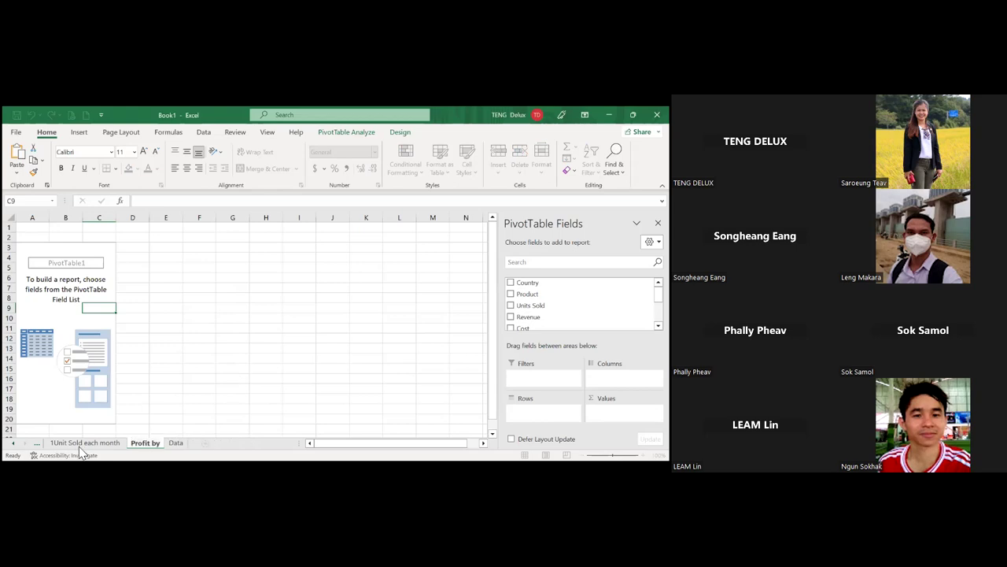
{"action": "type", "text": " month"}
{"action": "key", "text": "Return"}
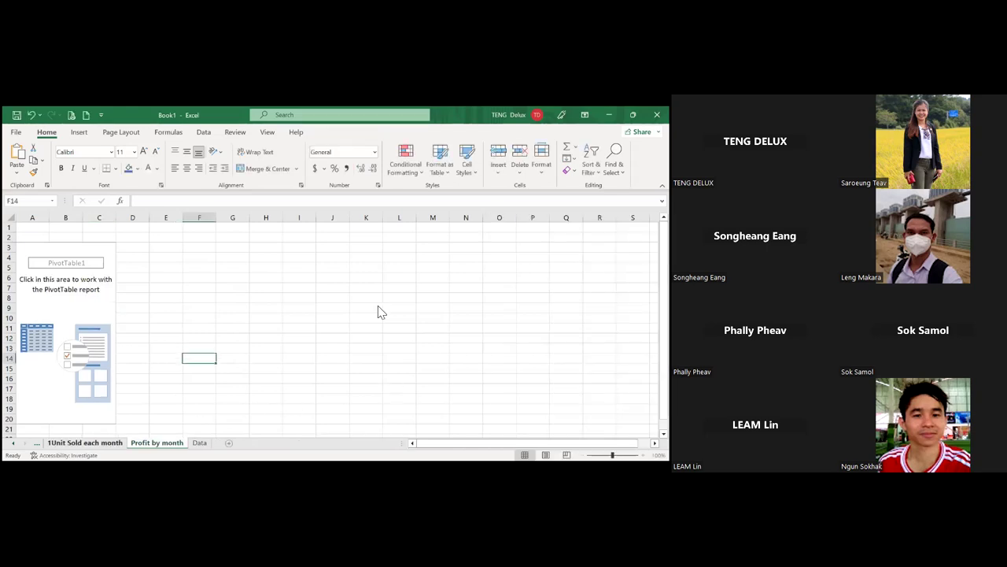
Step: Rename the "1Unit Sold each month" sheet as "Unit Sold each month"
{"action": "key", "text": "ctrl+Page_Up"}
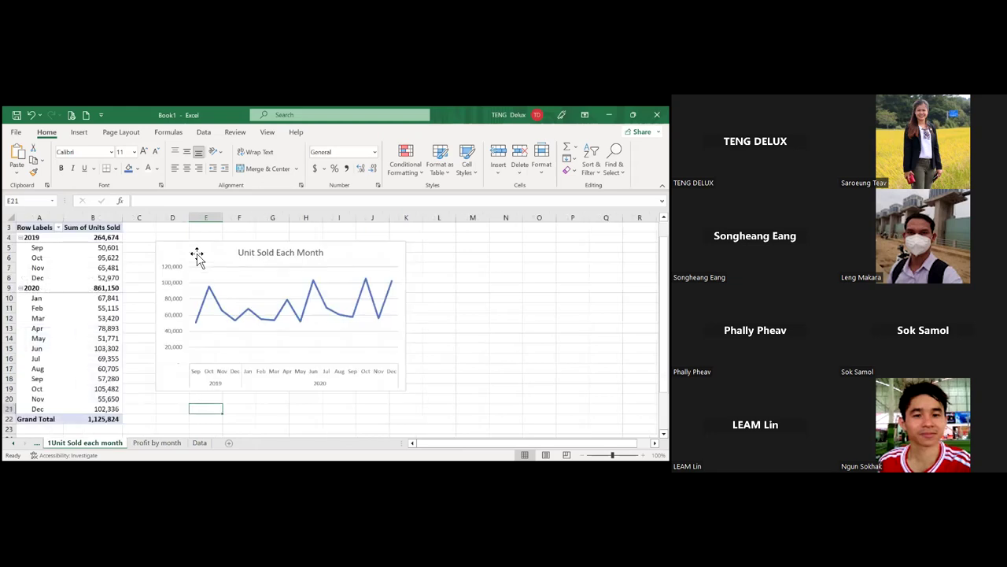
{"action": "key", "text": "alt+h"}
{"action": "key", "text": "o"}
{"action": "key", "text": "r"}
{"action": "key", "text": "Home"}
{"action": "key", "text": "Delete"}
{"action": "key", "text": "Return"}
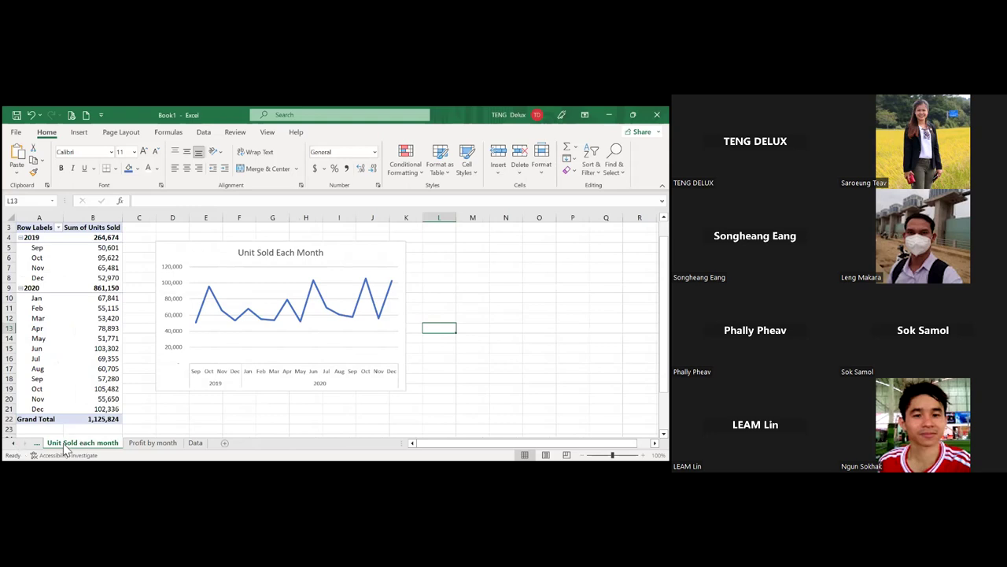
Step: Copy the Unit Sold Each Month chart onto the Dashboard sheet beside the Profit by country and cookie chart
{"action": "left_click", "coordinate": [347, 270]}
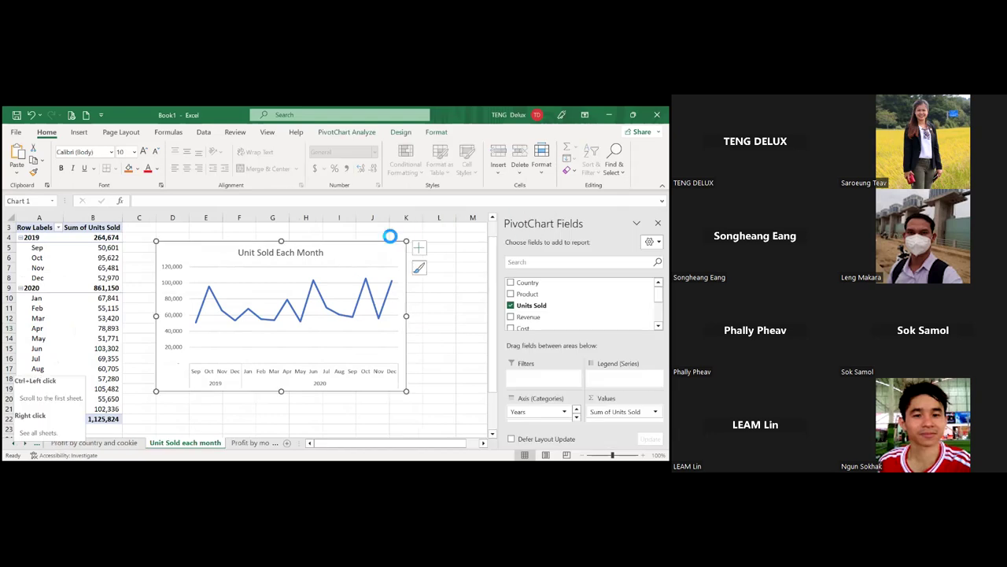
{"action": "key", "text": "ctrl+Page_Up"}
{"action": "key", "text": "ctrl+Page_Up"}
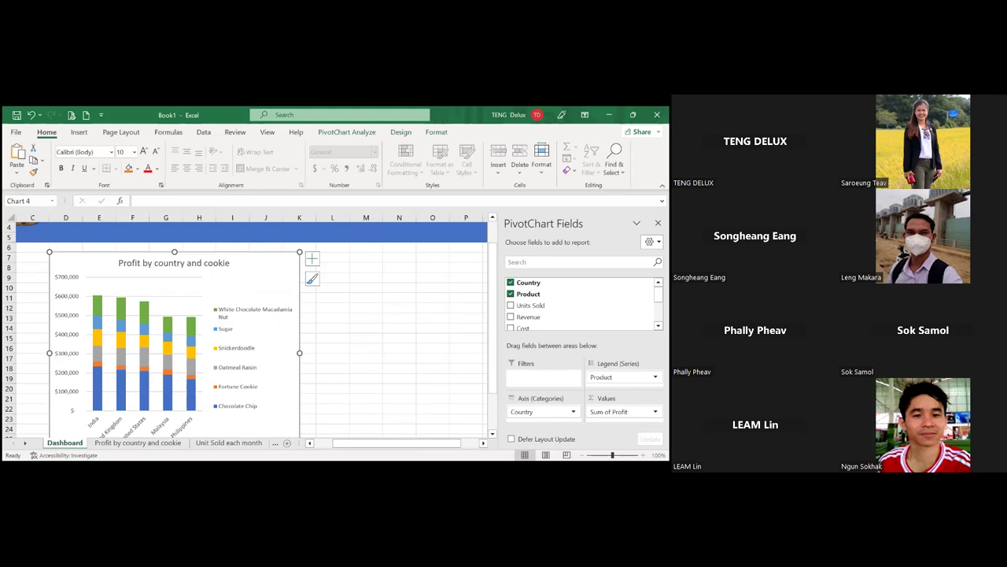
{"action": "left_click", "coordinate": [366, 428]}
{"action": "key", "text": "ctrl+v"}
{"action": "key", "text": "Escape"}
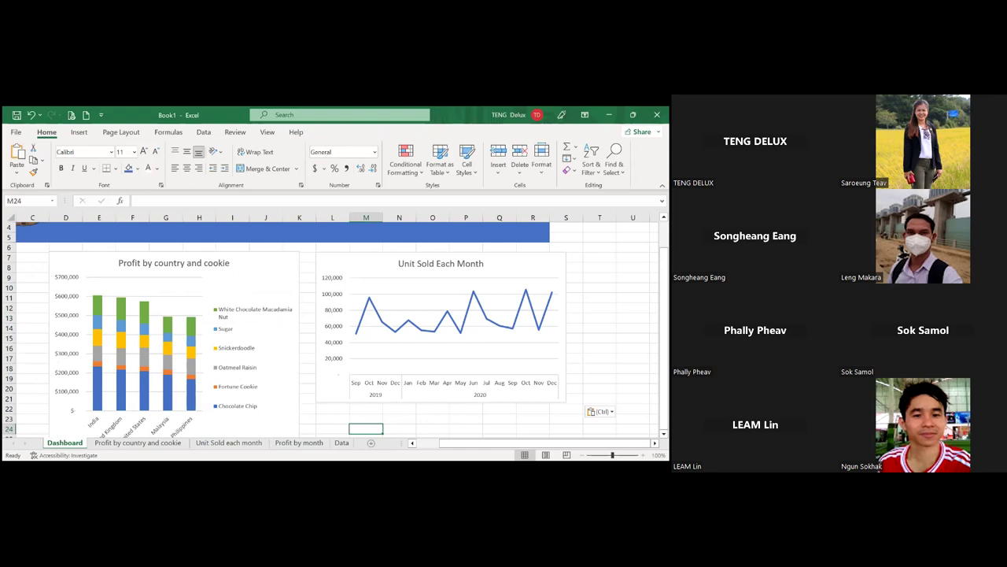
{"action": "left_click", "coordinate": [409, 249]}
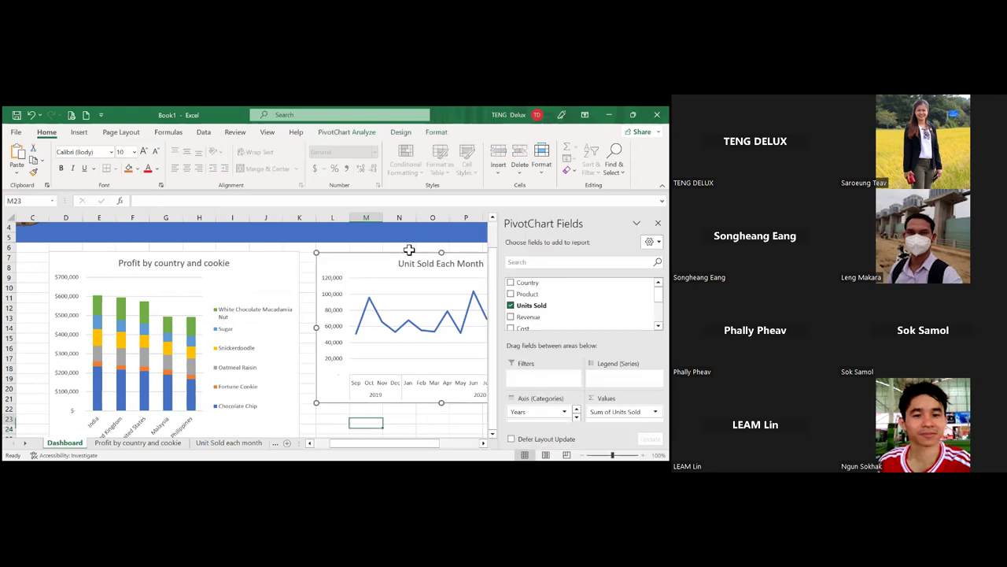
{"action": "key", "text": "Escape"}
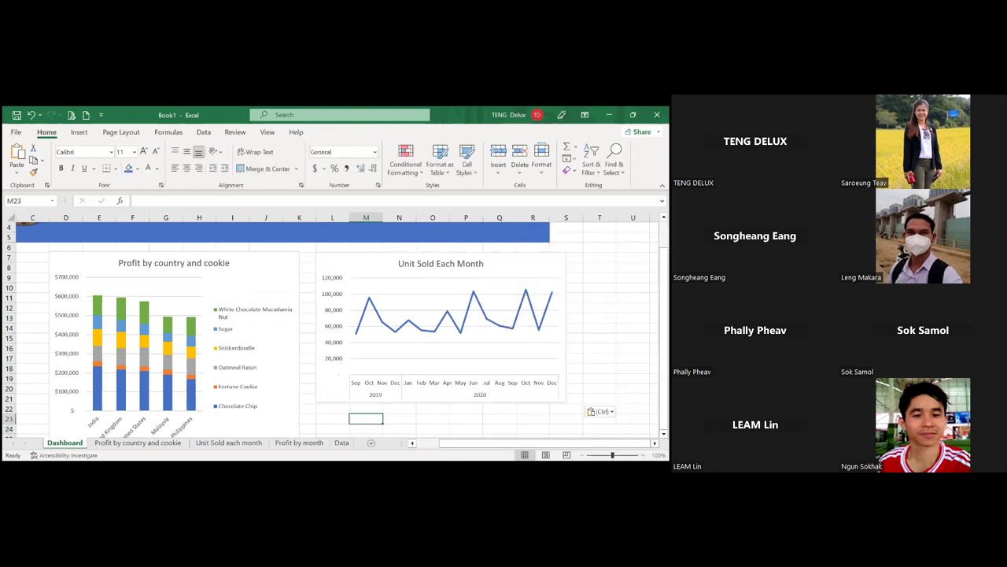
{"action": "left_click", "coordinate": [409, 249]}
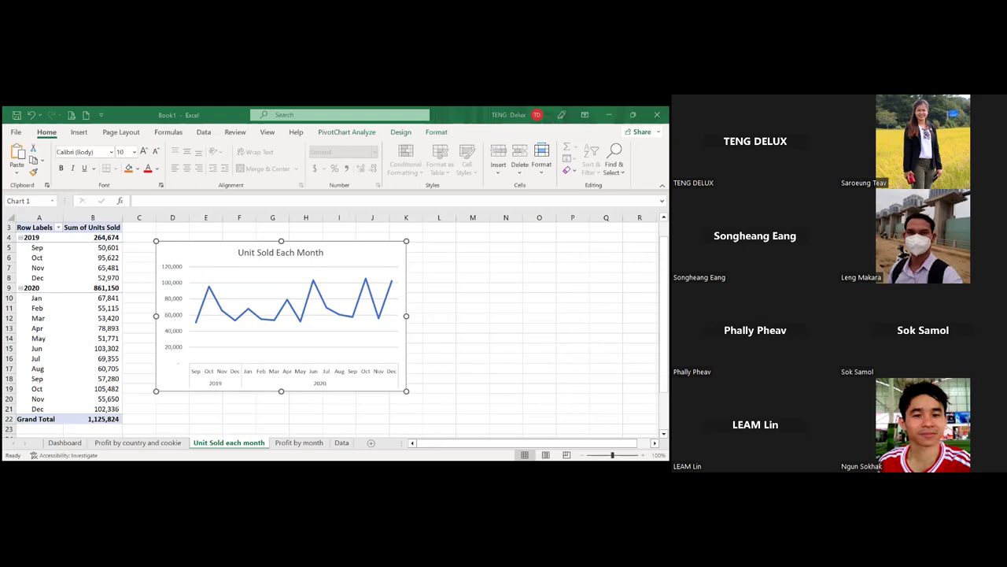
Step: Switch to the How to Build Excel Interactive Dashboards video and play it from the units sold chart section
{"action": "key", "text": "alt+Tab"}
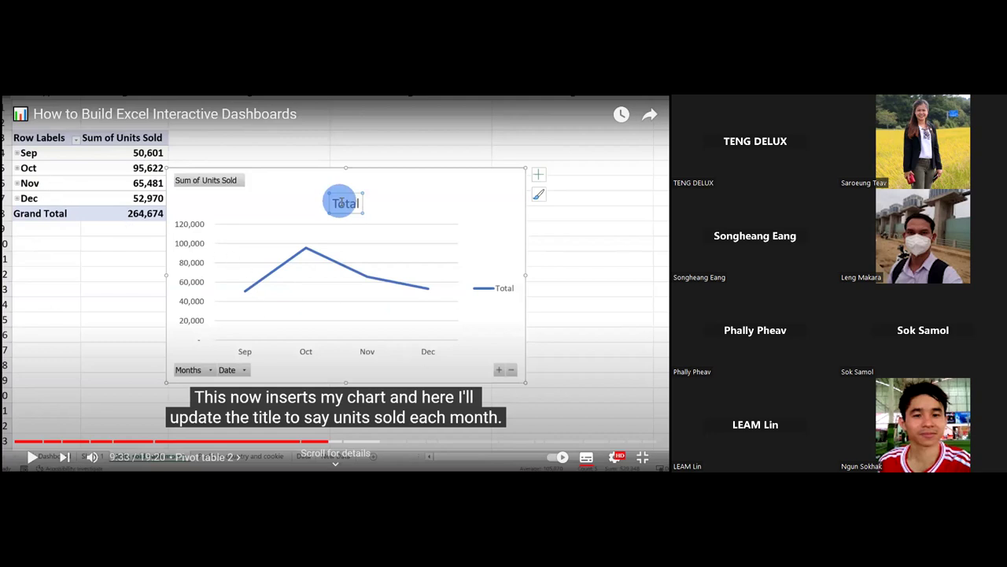
{"action": "key", "text": "space"}
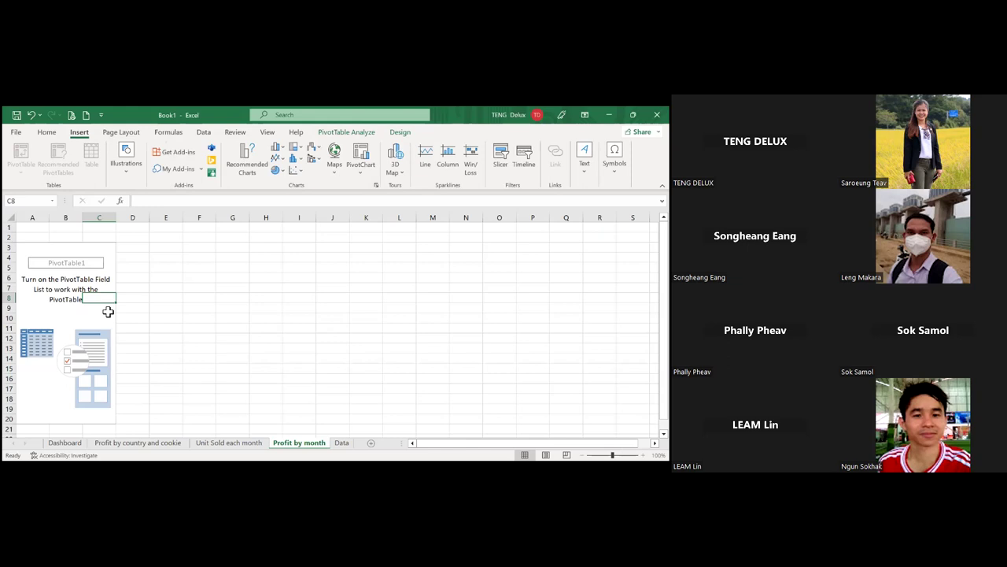
{"action": "left_click", "coordinate": [31, 248]}
{"action": "double_click", "coordinate": [336, 317]}
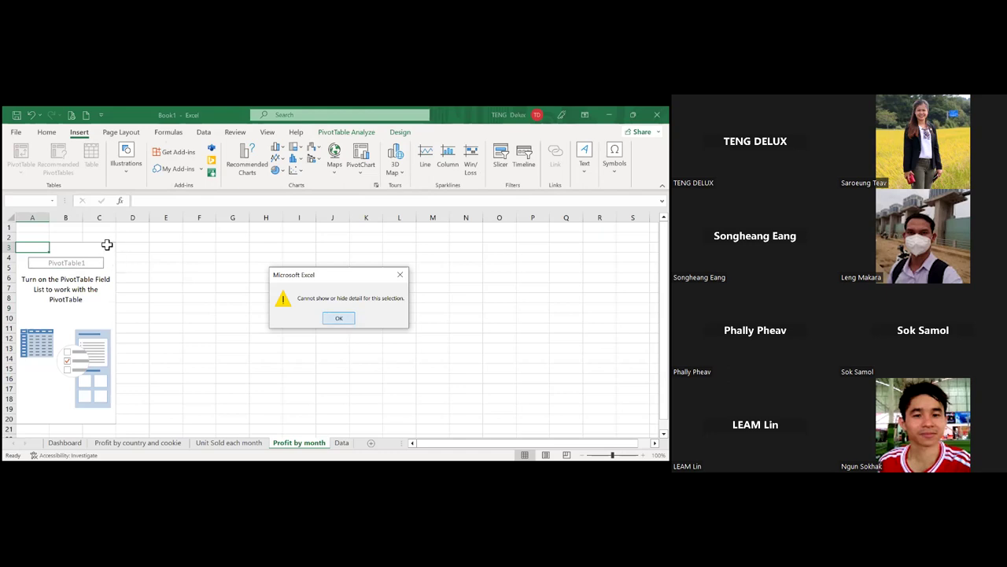
{"action": "key", "text": "Return"}
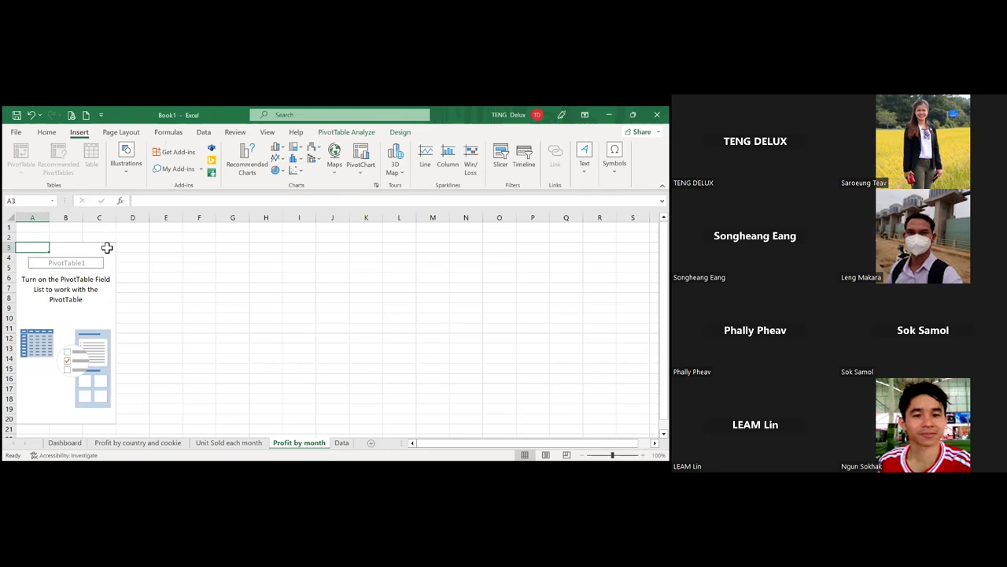
{"action": "left_click", "coordinate": [108, 254]}
{"action": "key", "text": "Up"}
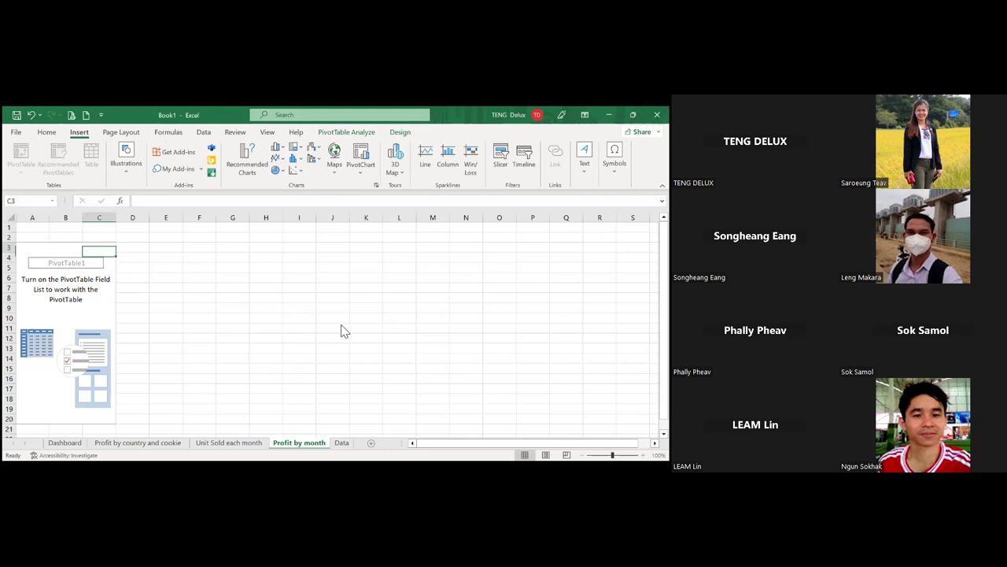
{"action": "key", "text": "alt+shift+minus"}
{"action": "left_click", "coordinate": [323, 317]}
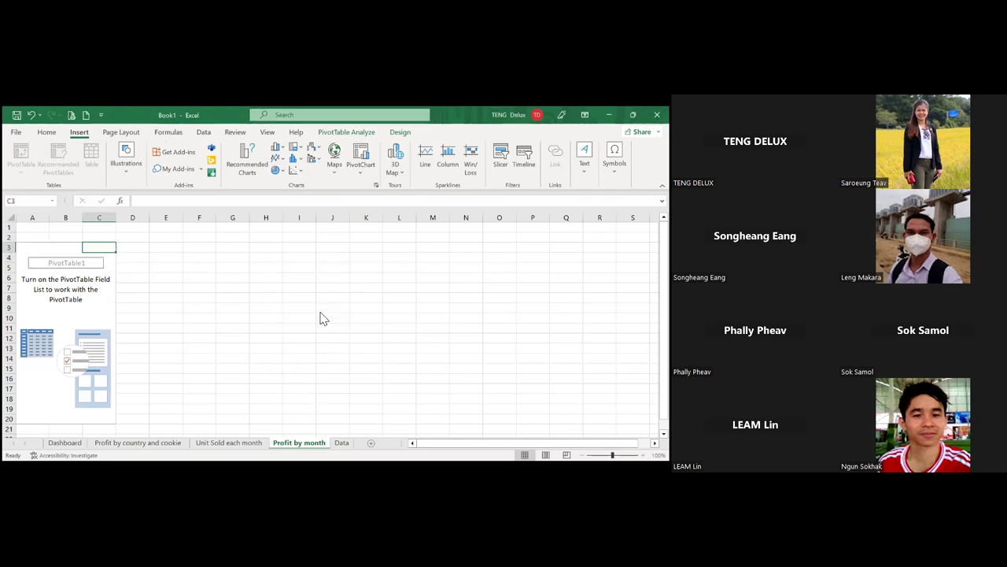
Step: Delete the Profit by month sheet with its empty PivotTable
{"action": "right_click", "coordinate": [285, 442]}
{"action": "left_click", "coordinate": [303, 312]}
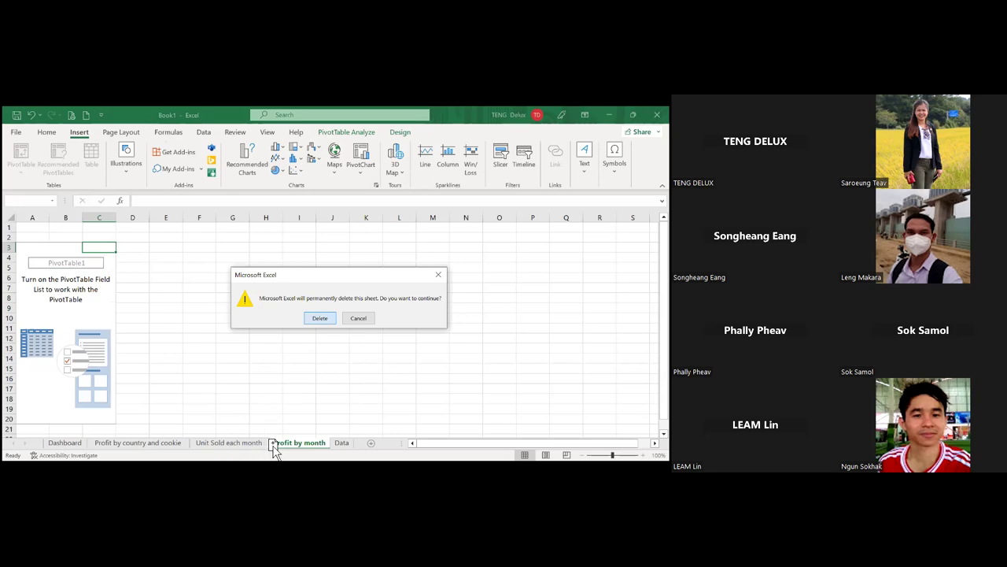
{"action": "key", "text": "Return"}
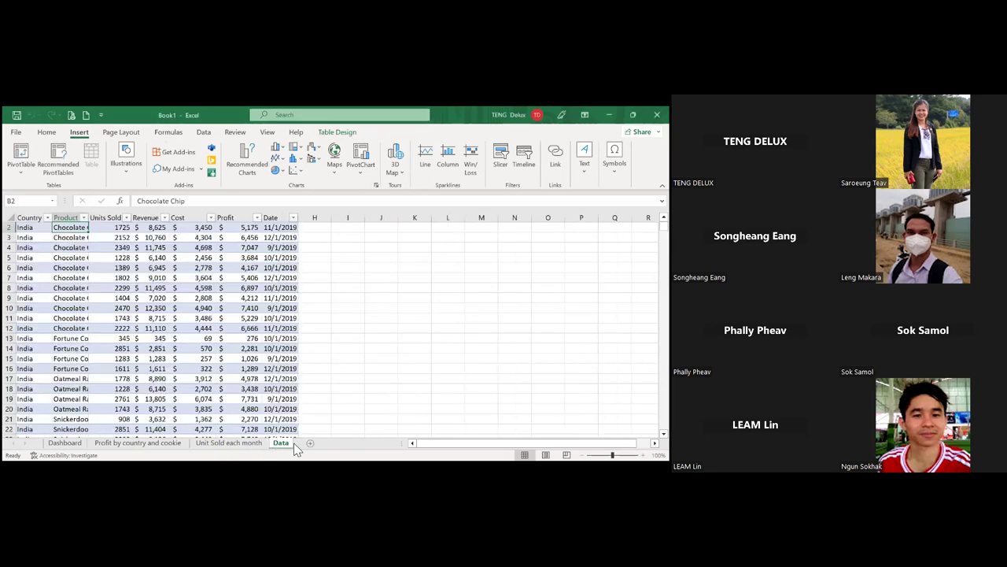
Step: Make an emptied copy of the Unit Sold each month sheet, without its chart and PivotTable, and delete Sheet9
{"action": "key", "text": "ctrl+Page_Up"}
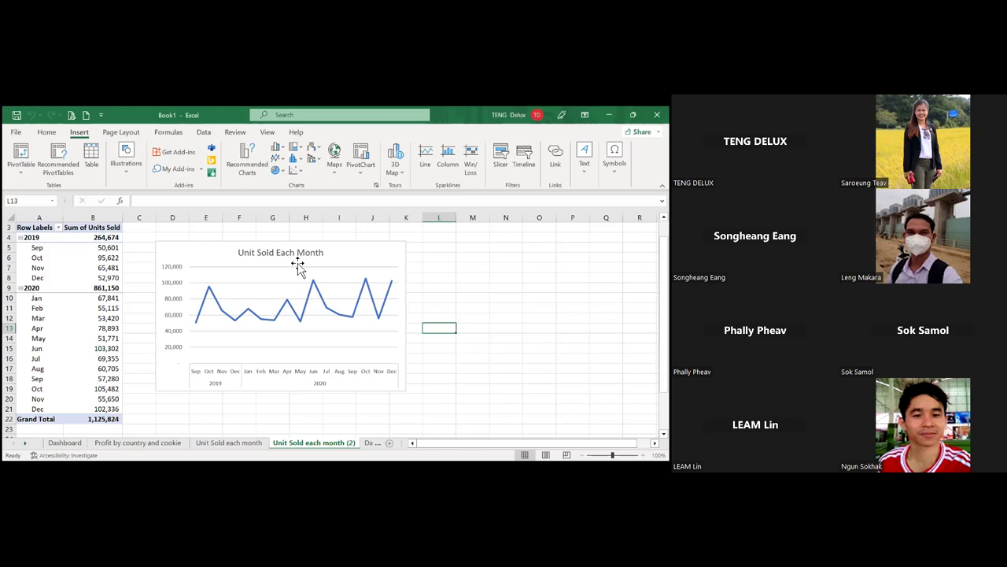
{"action": "left_click", "coordinate": [298, 265]}
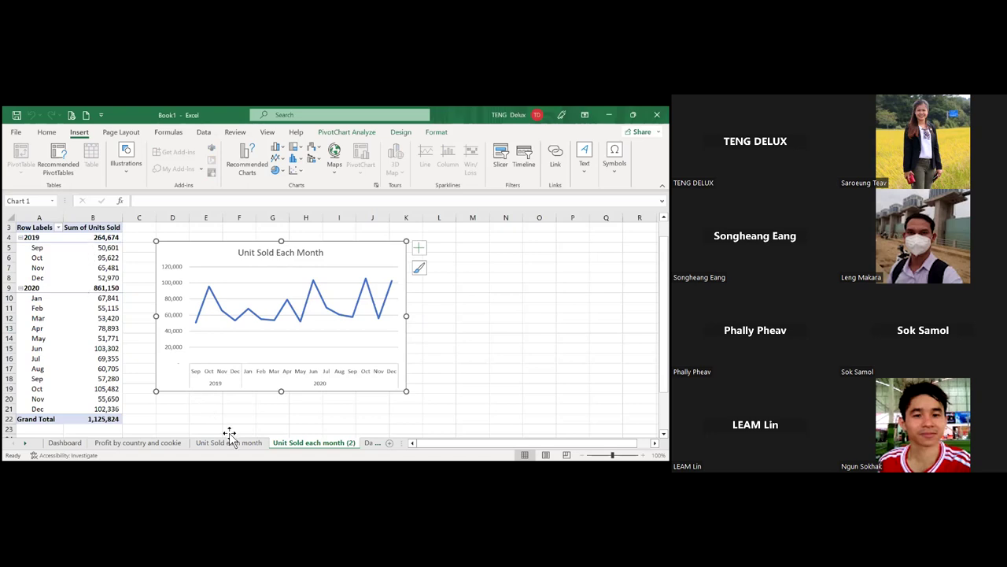
{"action": "key", "text": "Delete"}
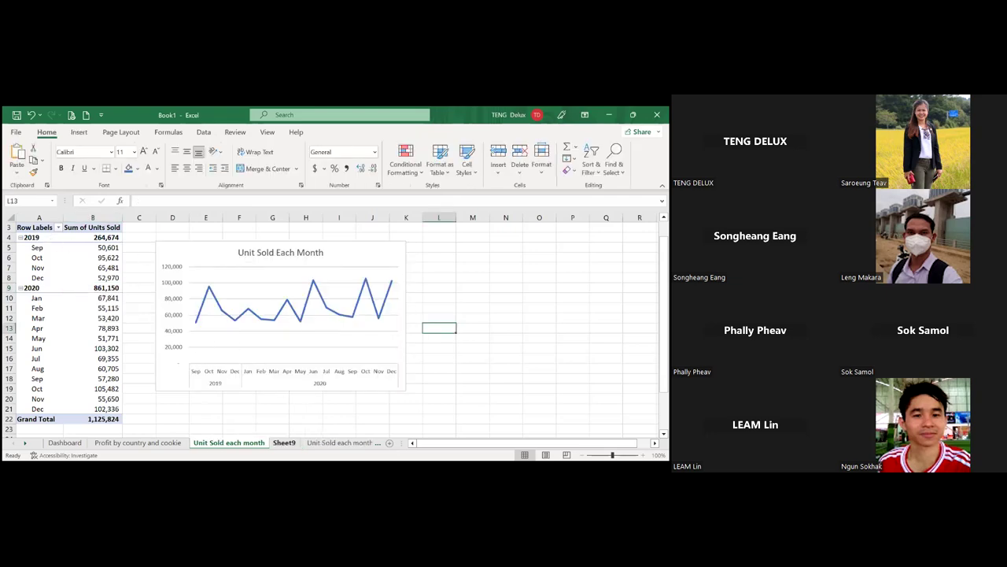
{"action": "right_click", "coordinate": [281, 442]}
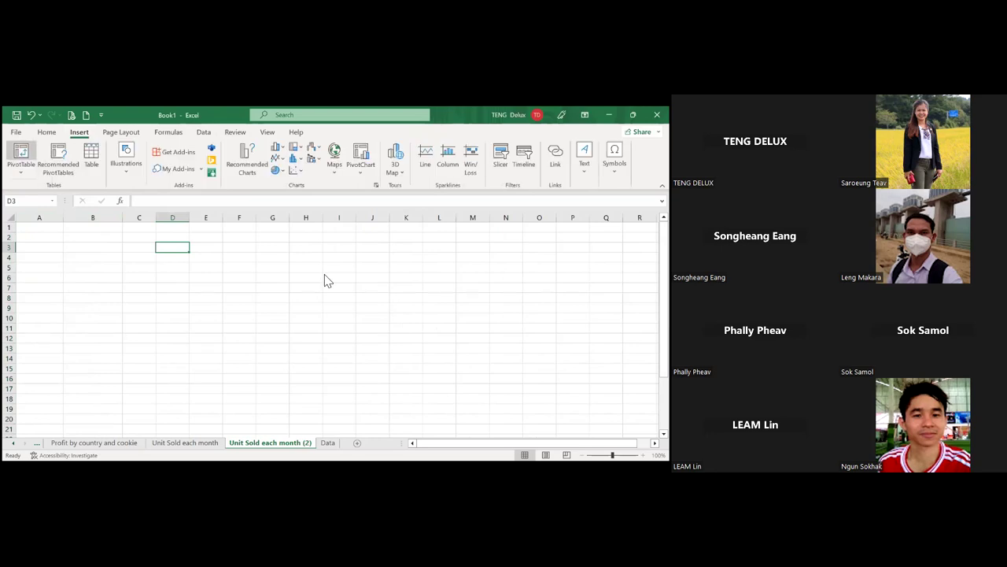
{"action": "key", "text": "alt+n"}
{"action": "key", "text": "v"}
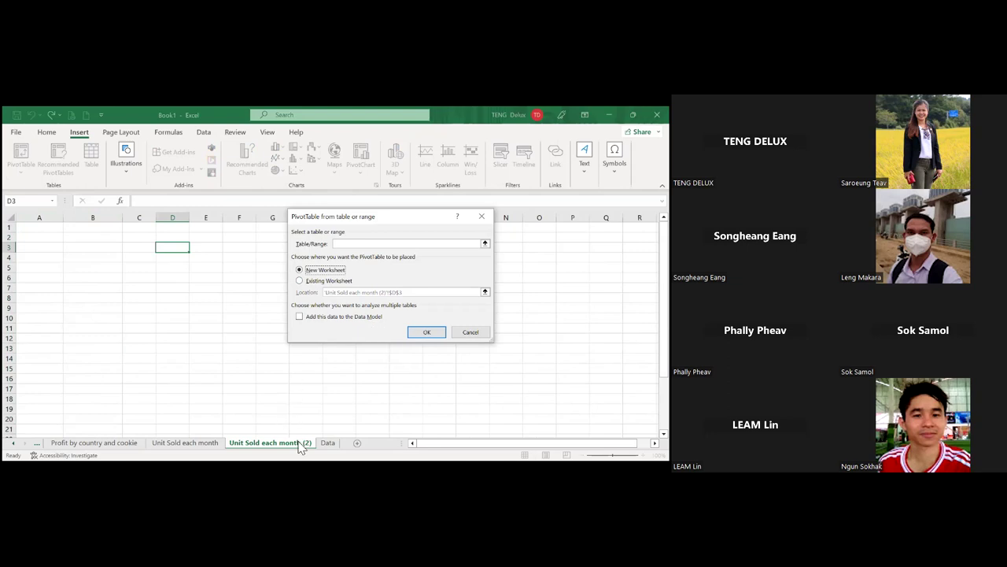
{"action": "key", "text": "Tab"}
{"action": "key", "text": "Tab"}
{"action": "key", "text": "Tab"}
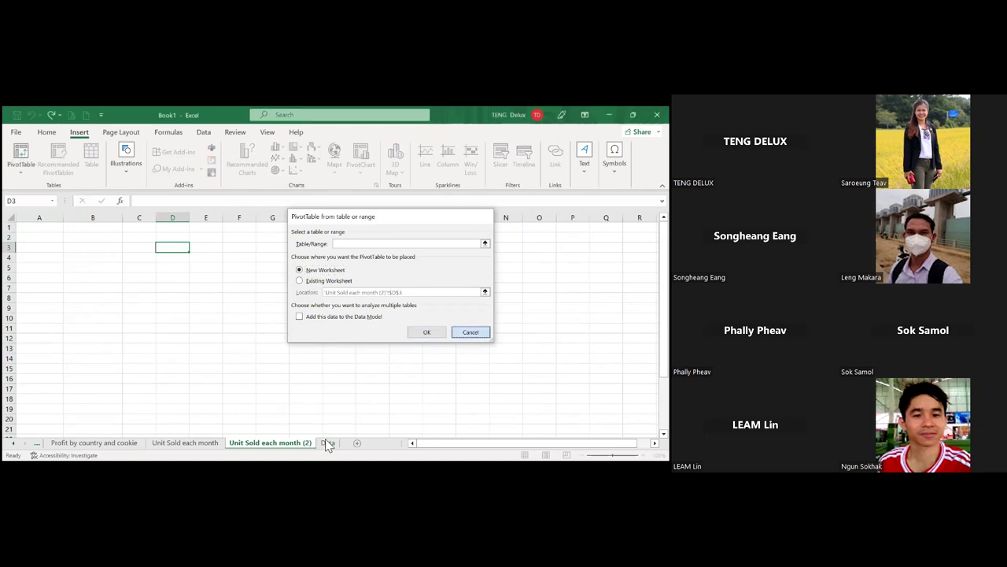
{"action": "key", "text": "Escape"}
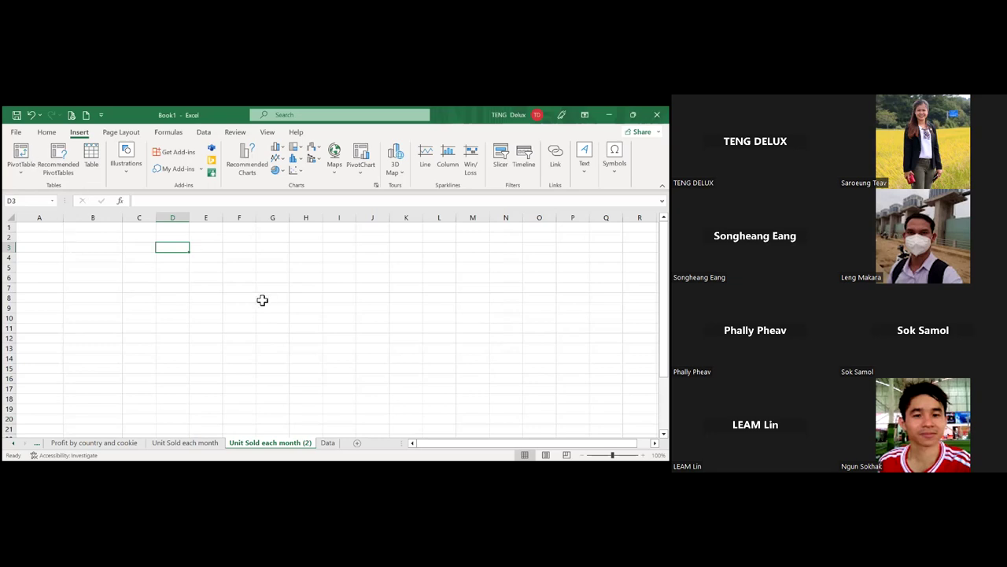
Step: Try to create a PivotTable from the Data sheet on a new worksheet with "Profit by month" as the table range
{"action": "key", "text": "ctrl+Page_Down"}
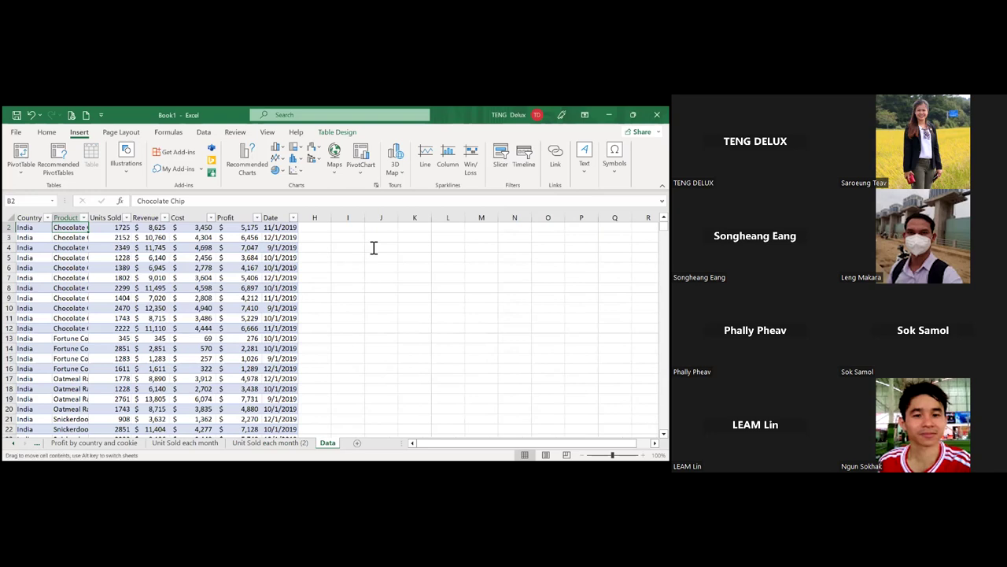
{"action": "key", "text": "alt+n"}
{"action": "key", "text": "v"}
{"action": "key", "text": "t"}
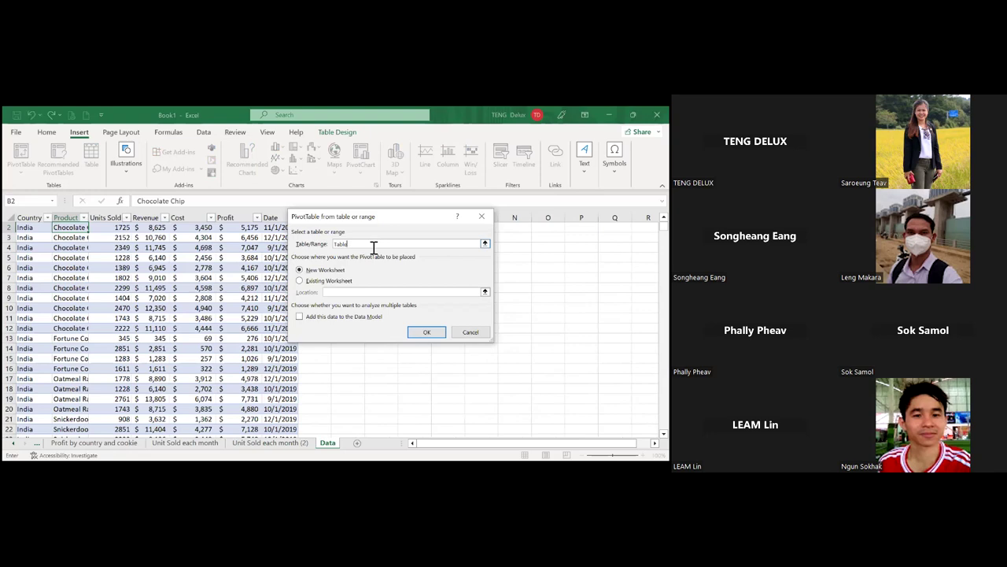
{"action": "key", "text": "BackSpace"}
{"action": "key", "text": "BackSpace"}
{"action": "key", "text": "BackSpace"}
{"action": "key", "text": "BackSpace"}
{"action": "key", "text": "BackSpace"}
{"action": "type", "text": "Profit by month"}
{"action": "key", "text": "Return"}
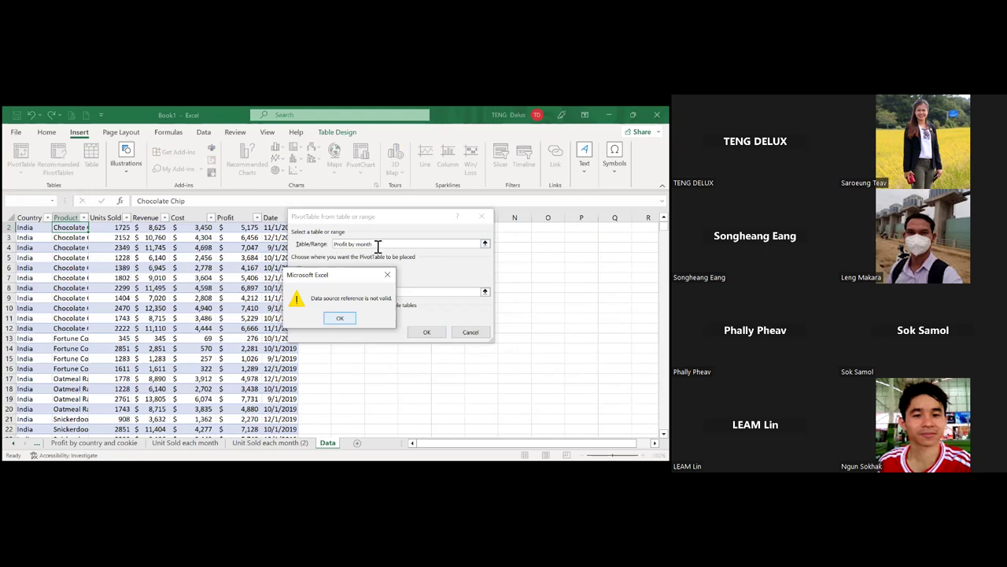
{"action": "key", "text": "Escape"}
{"action": "key", "text": "Escape"}
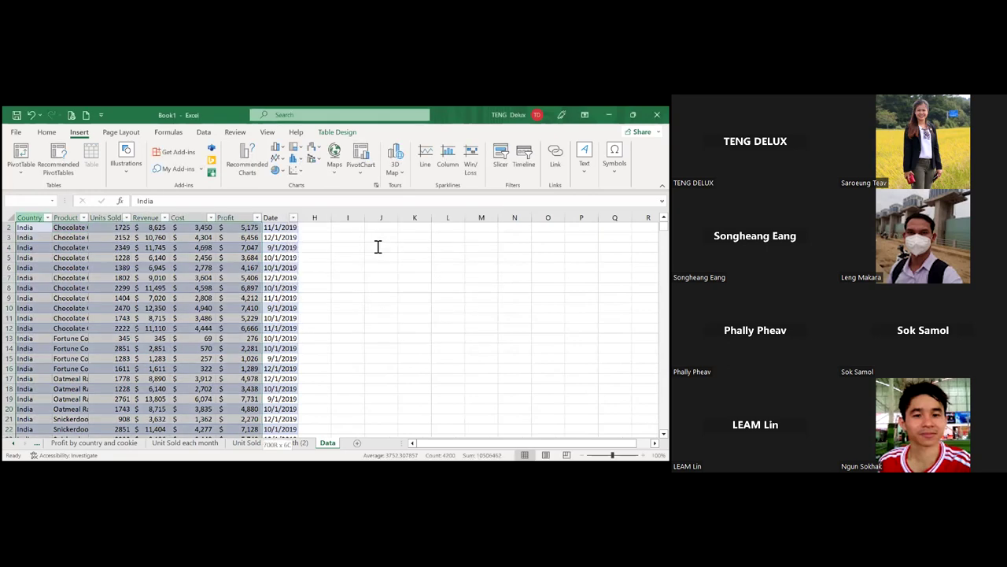
Step: Retry creating a PivotTable from the whole Data sheet table, again entering "Profit by month" as the table range
{"action": "key", "text": "ctrl+a"}
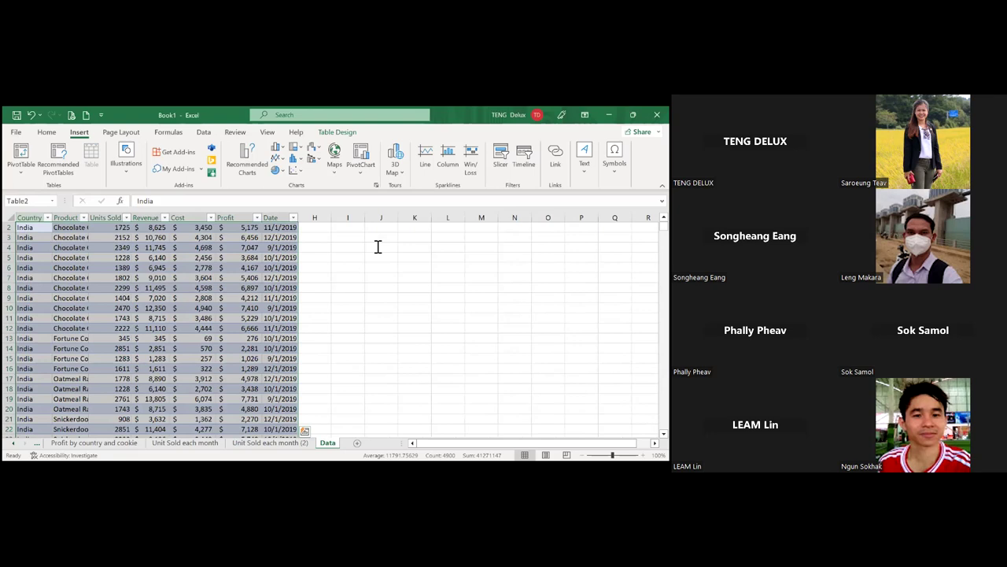
{"action": "key", "text": "alt+n"}
{"action": "type", "text": "vtProfi"}
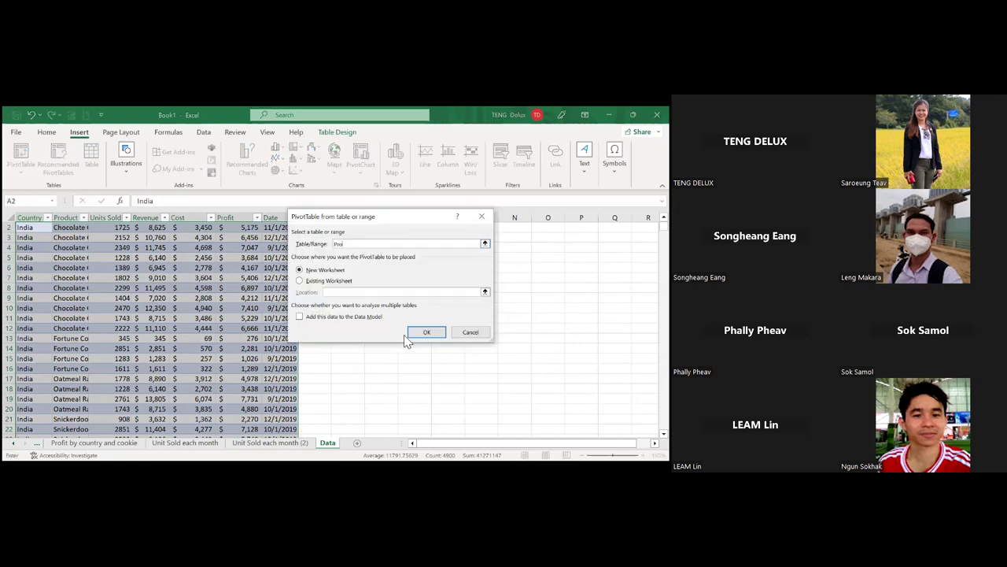
{"action": "type", "text": "t by month"}
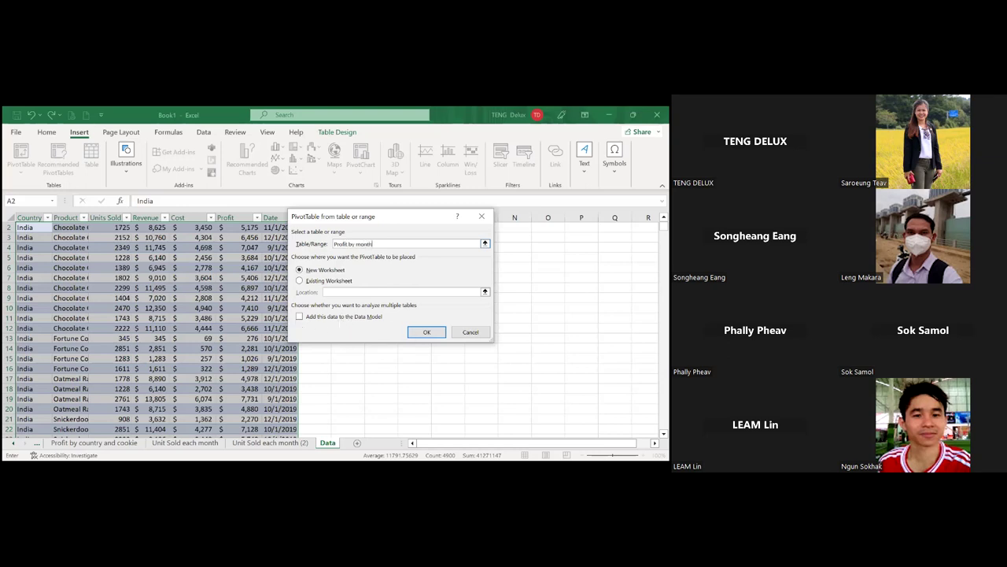
{"action": "key", "text": "Return"}
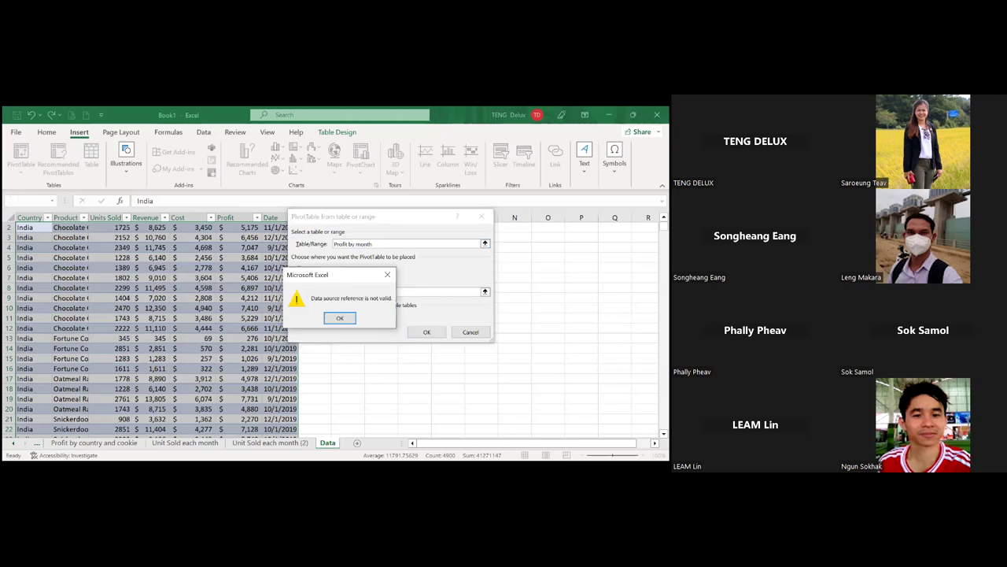
{"action": "key", "text": "Return"}
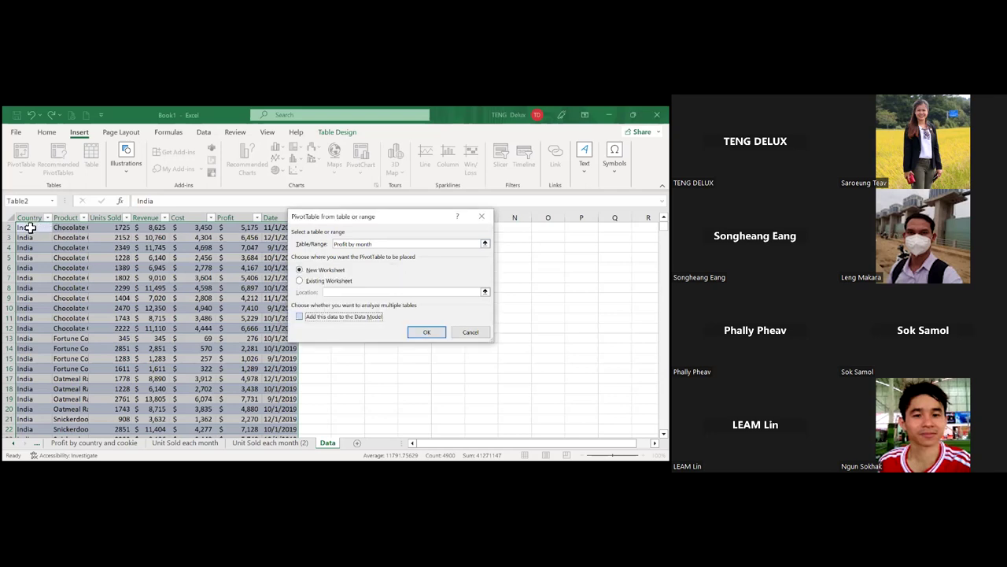
Step: Change the PivotTable source to Table2 and create it on a new worksheet, adding the data to the Data Model
{"action": "left_click_drag", "start_coordinate": [227, 296], "coordinate": [148, 227]}
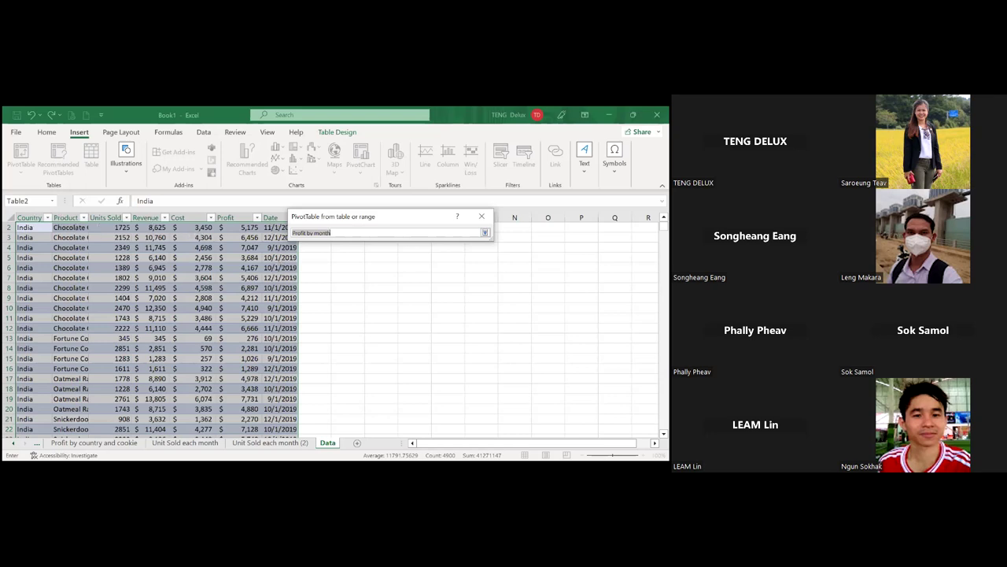
{"action": "left_click_drag", "start_coordinate": [29, 214], "coordinate": [225, 214]}
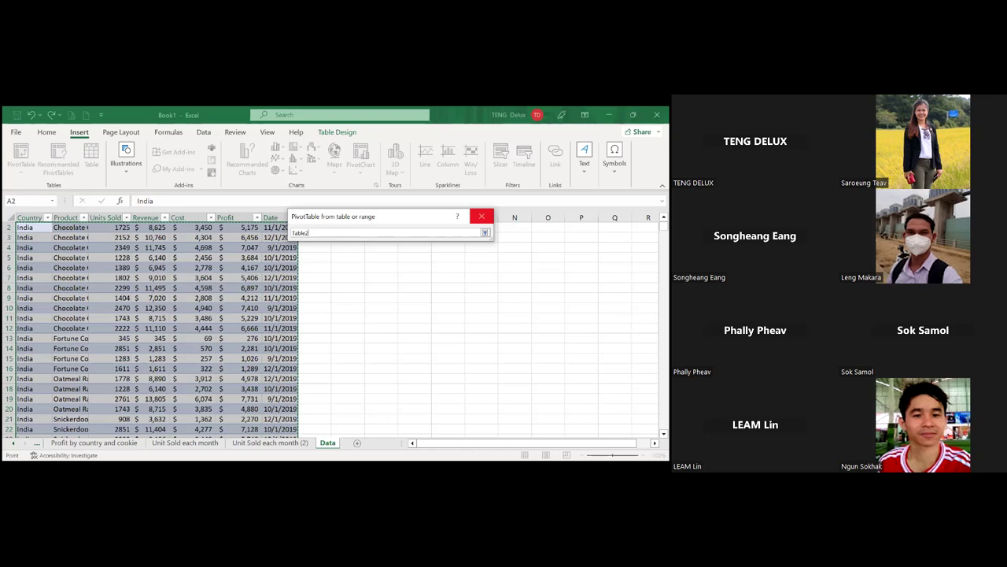
{"action": "scroll", "coordinate": [149, 330], "scroll_direction": "down", "scroll_amount": 20}
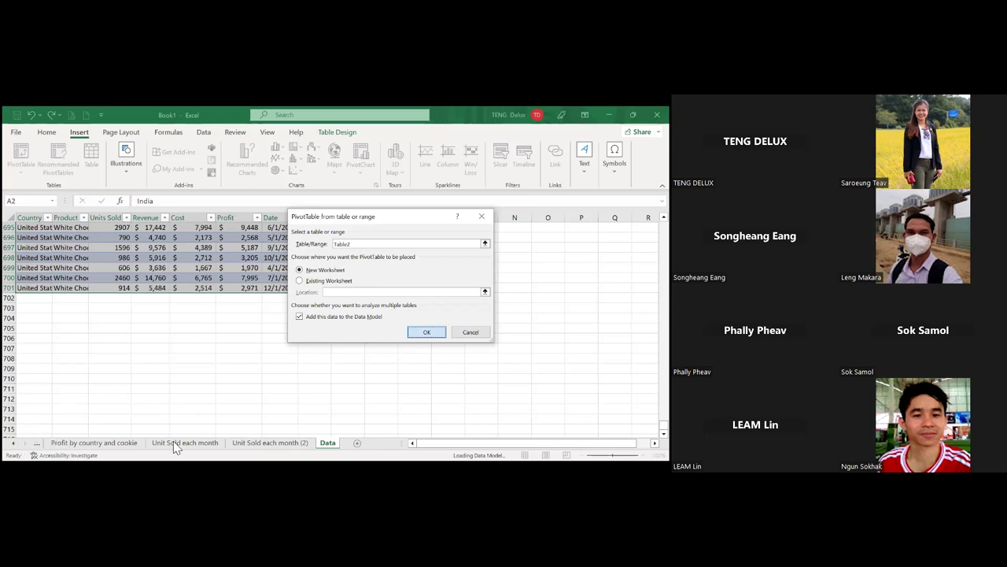
Step: Delete the Unit Sold each month (2) sheet
{"action": "left_click", "coordinate": [26, 443]}
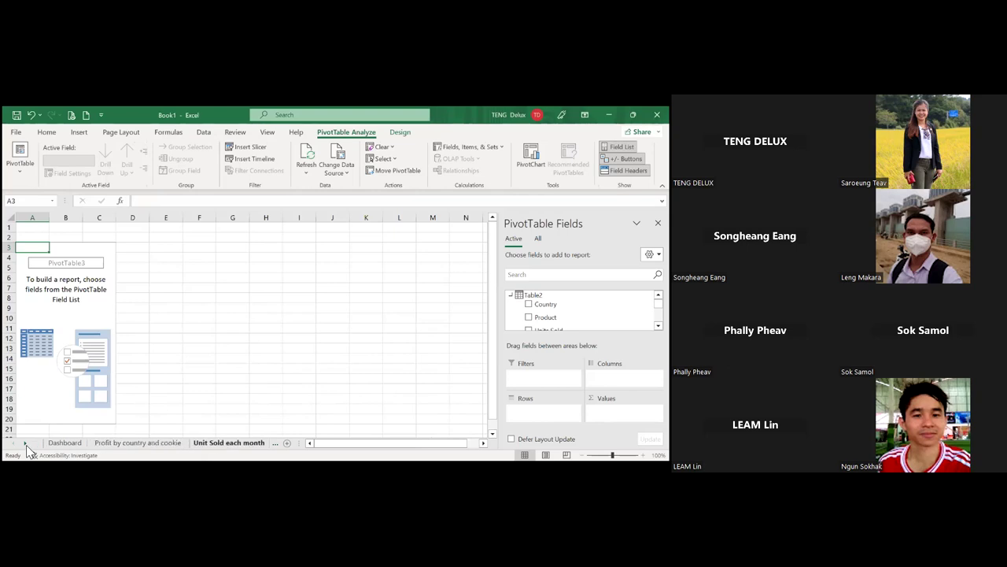
{"action": "left_click", "coordinate": [25, 443]}
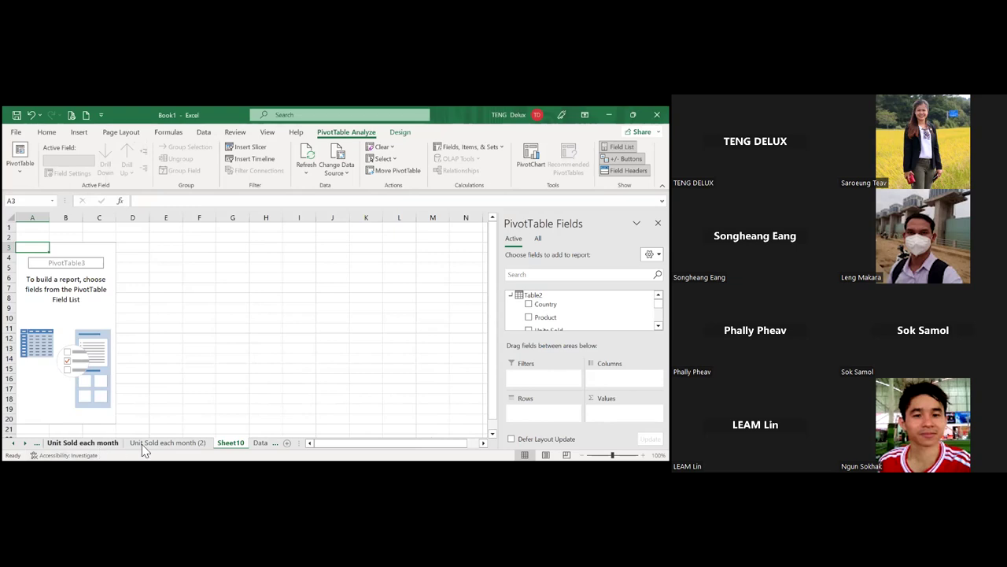
{"action": "left_click", "coordinate": [148, 444]}
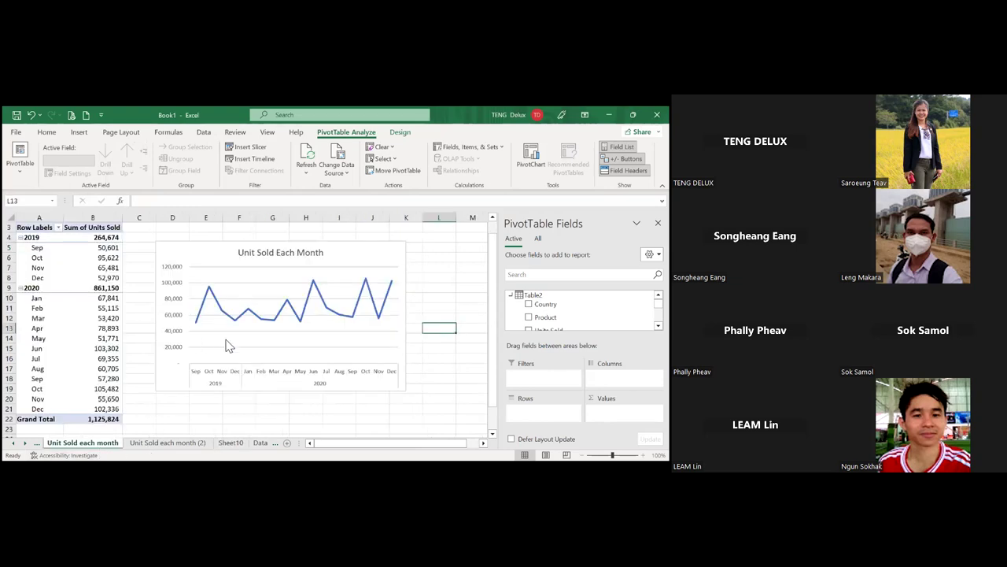
{"action": "right_click", "coordinate": [157, 441]}
{"action": "left_click", "coordinate": [177, 310]}
{"action": "key", "text": "Return"}
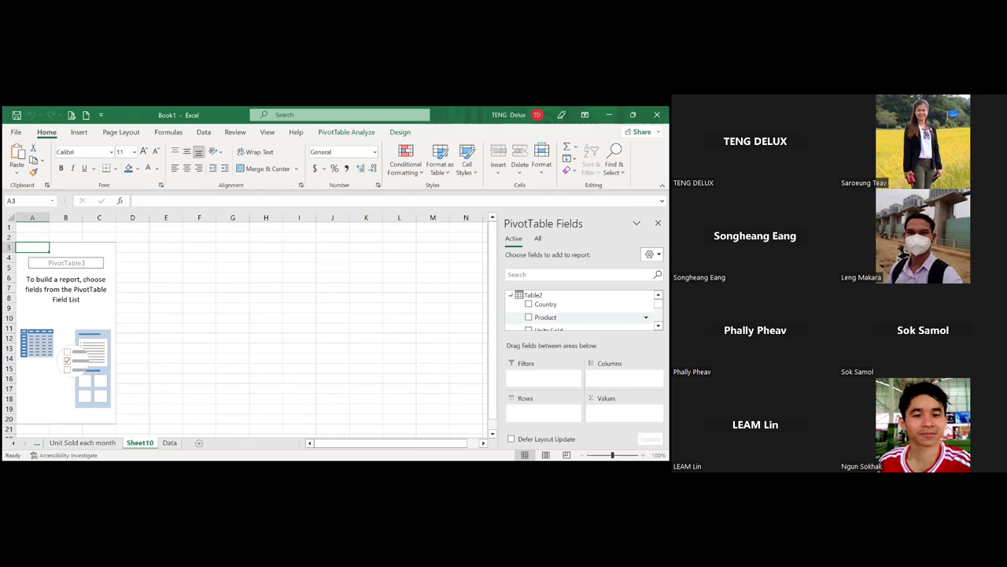
Step: Delete Sheet10 with its empty PivotTable
{"action": "scroll", "coordinate": [583, 310], "scroll_direction": "down", "scroll_amount": 3}
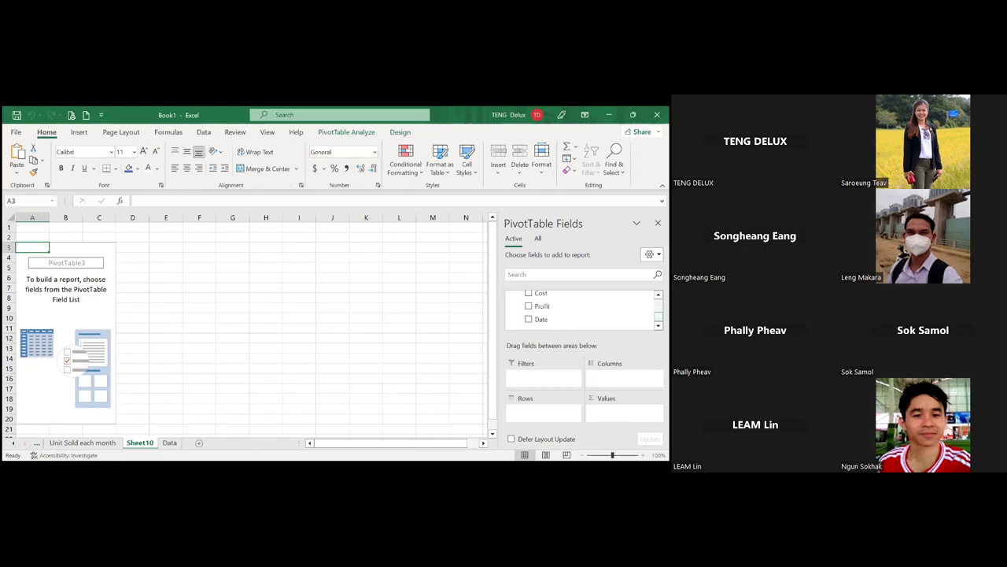
{"action": "scroll", "coordinate": [582, 309], "scroll_direction": "up", "scroll_amount": 1}
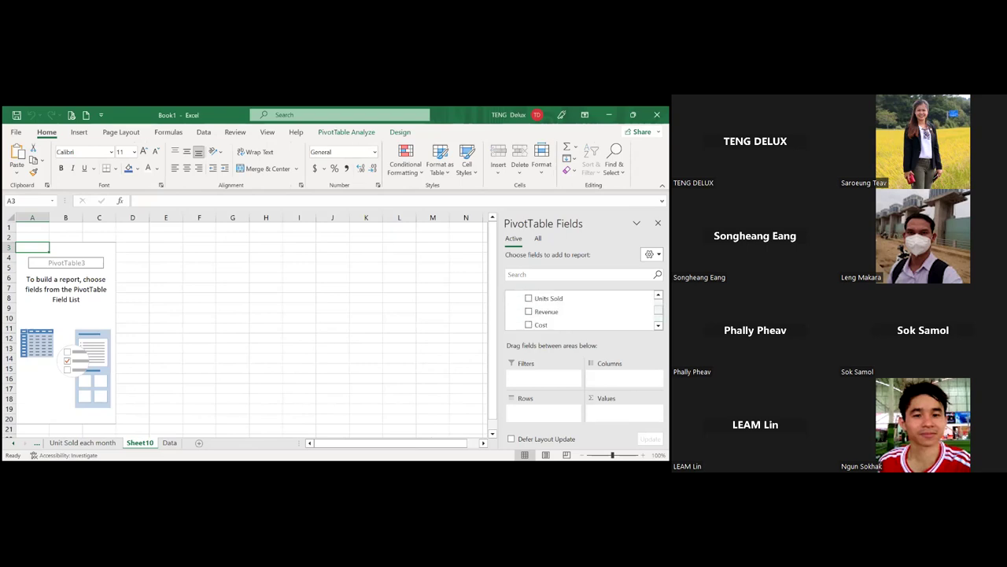
{"action": "scroll", "coordinate": [582, 311], "scroll_direction": "up", "scroll_amount": 2}
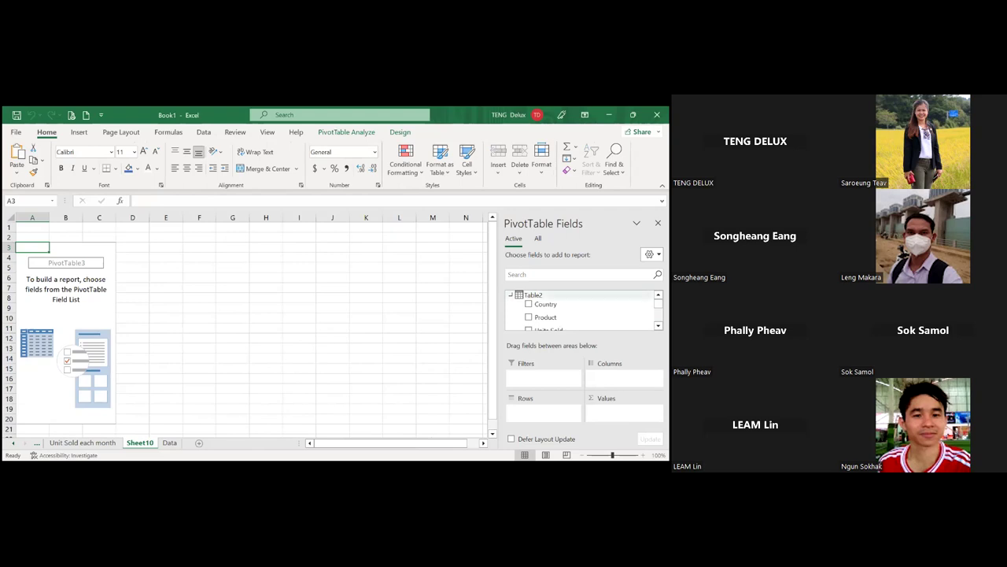
{"action": "right_click", "coordinate": [143, 446]}
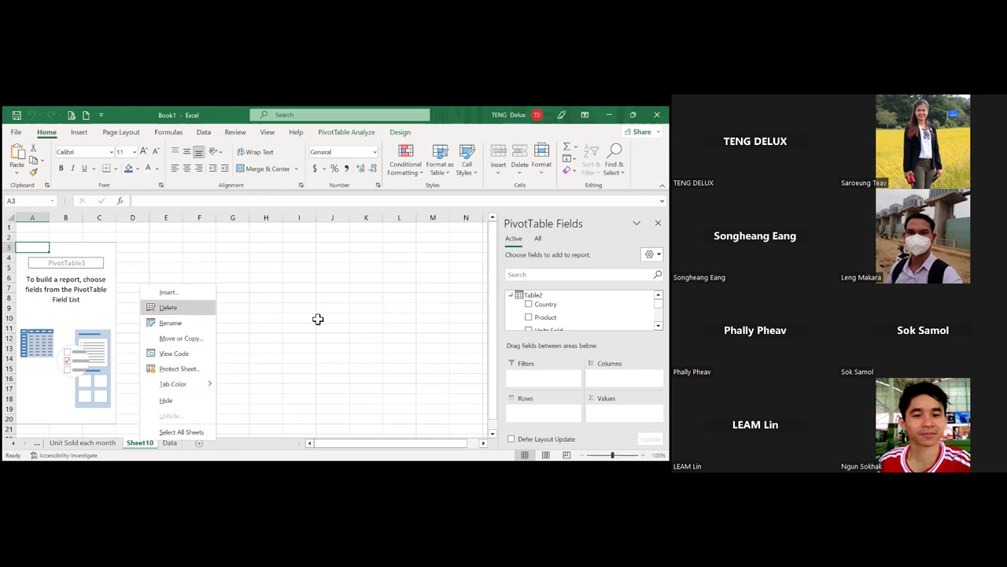
{"action": "key", "text": "d"}
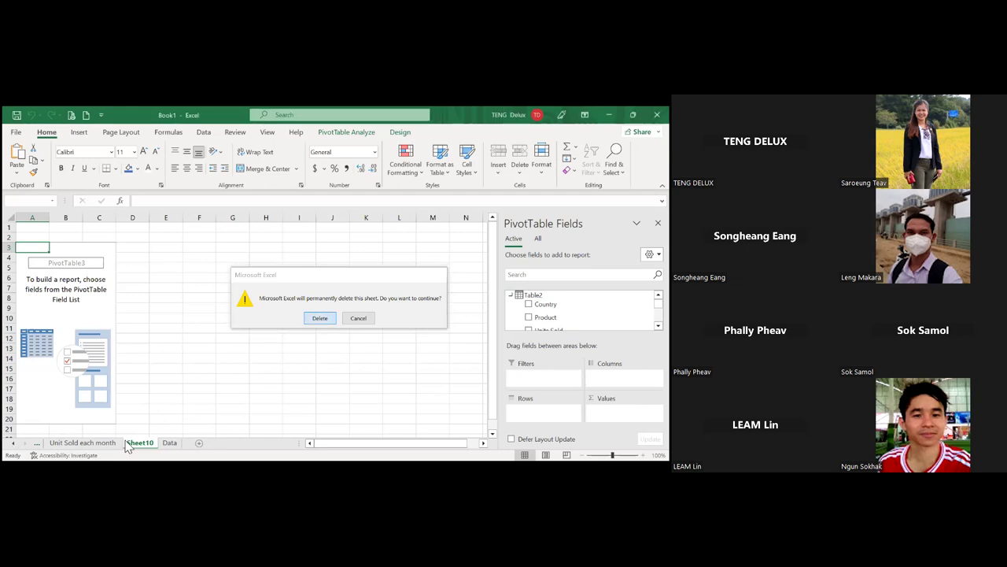
{"action": "key", "text": "Return"}
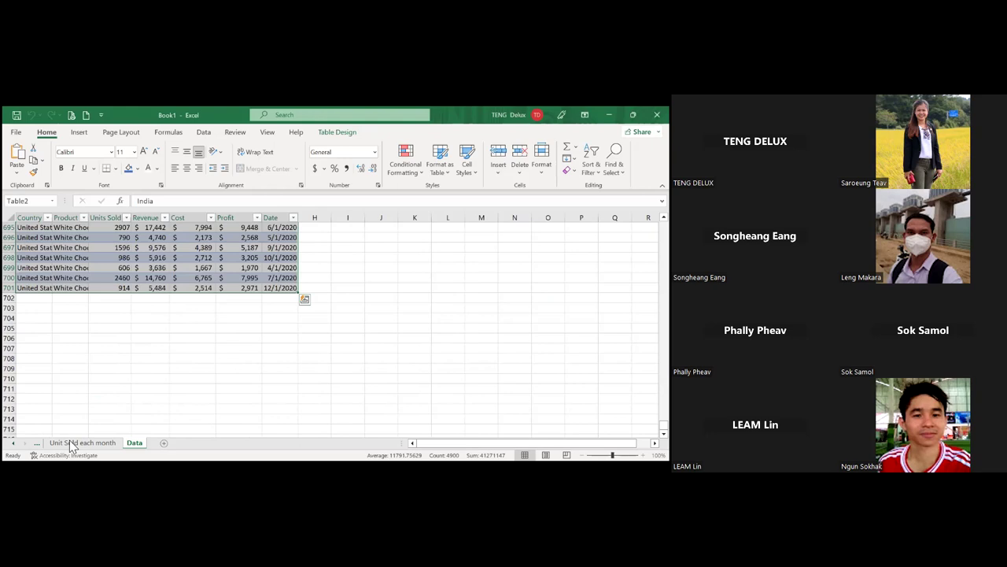
{"action": "key", "text": "ctrl+Page_Up"}
{"action": "key", "text": "ctrl+Page_Up"}
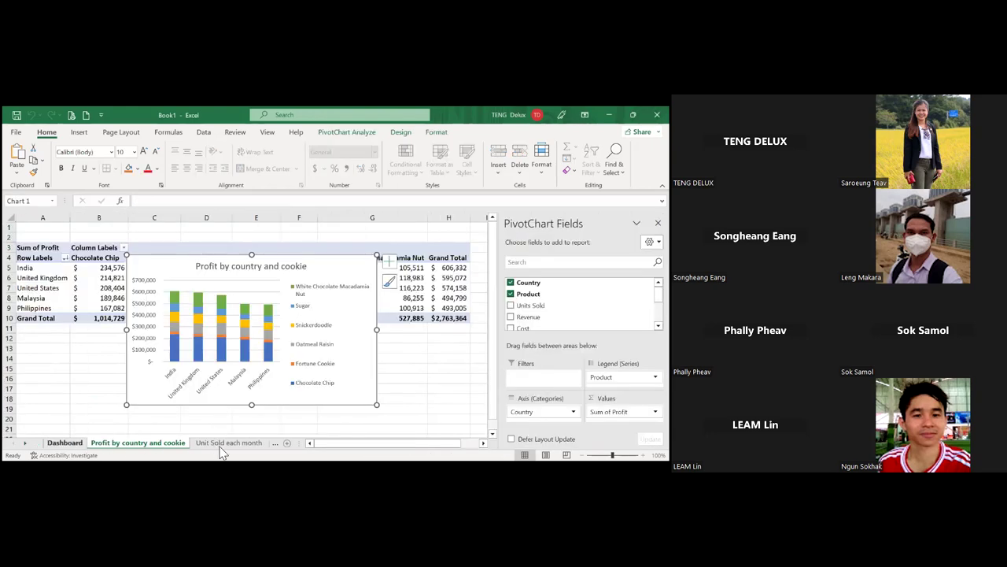
{"action": "left_click", "coordinate": [266, 443], "text": "ctrl"}
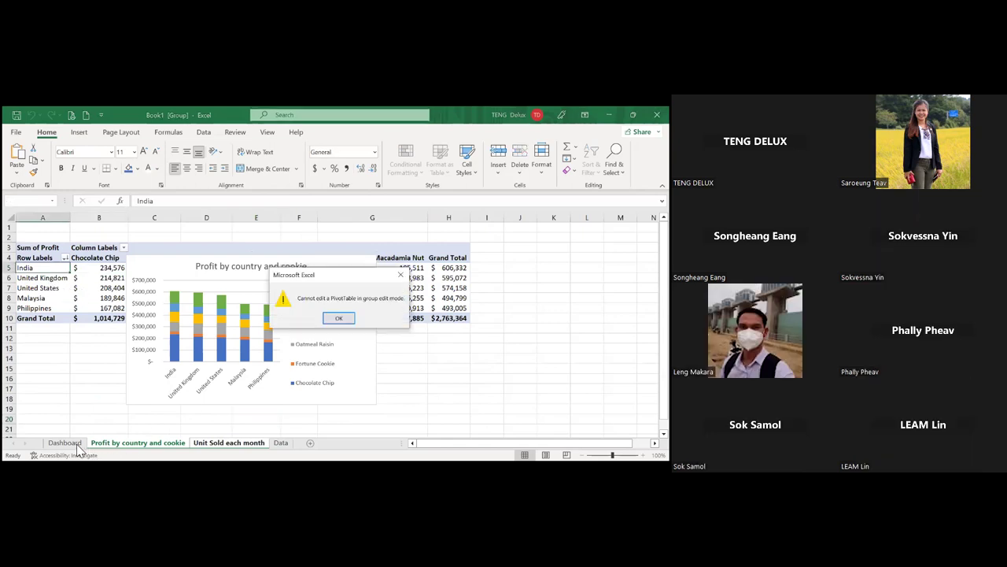
{"action": "key", "text": "Return"}
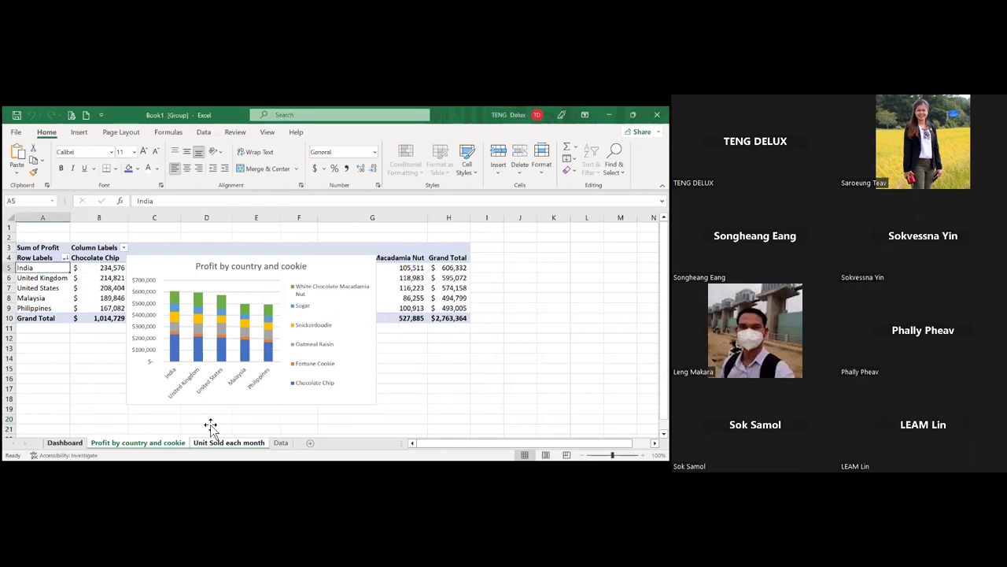
{"action": "left_click", "coordinate": [119, 445]}
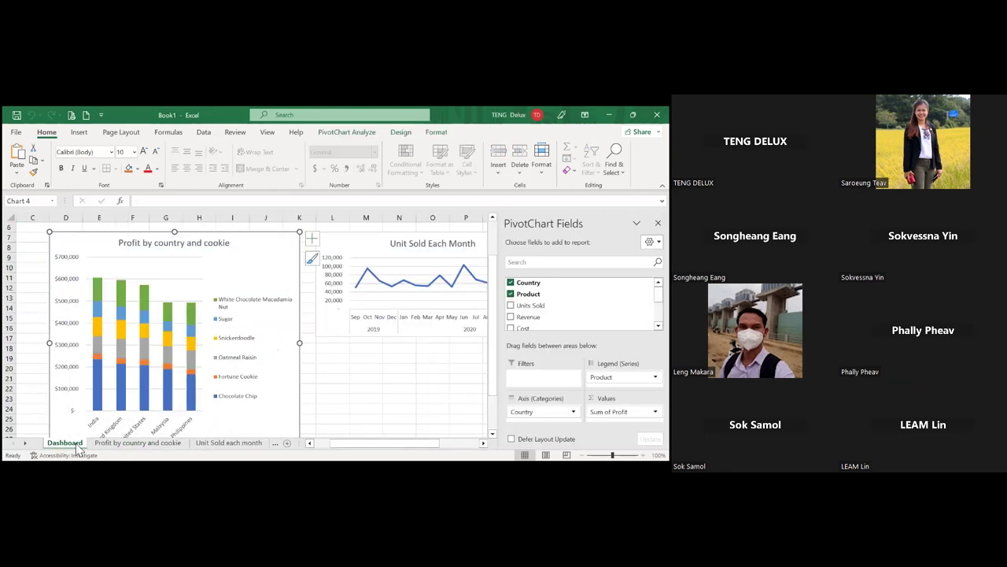
Step: Duplicate the Profit by country and cookie sheet, placing the copy right after it, and rename the copy "Profit by month"
{"action": "left_click", "coordinate": [132, 444]}
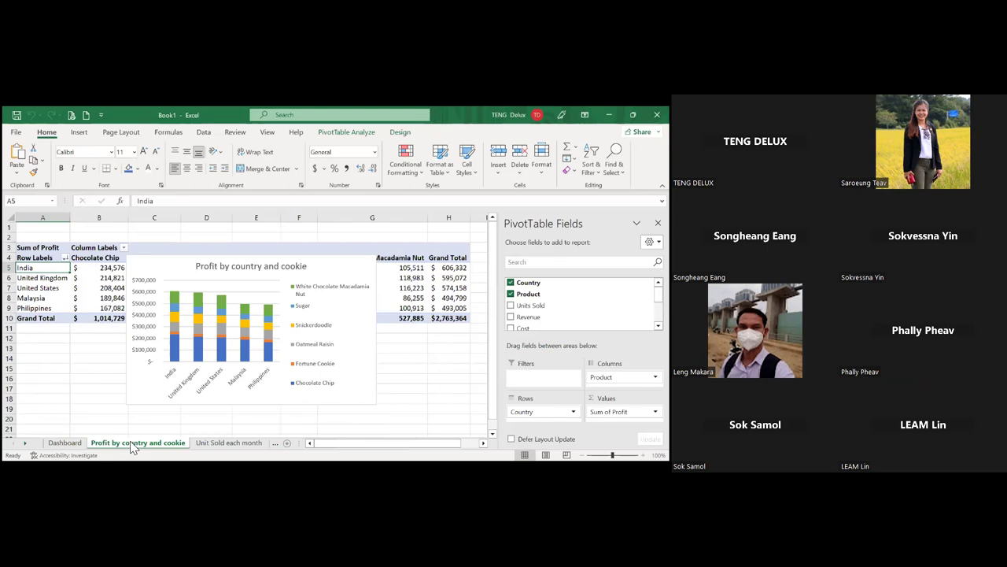
{"action": "key", "text": "ctrl+Page_Up"}
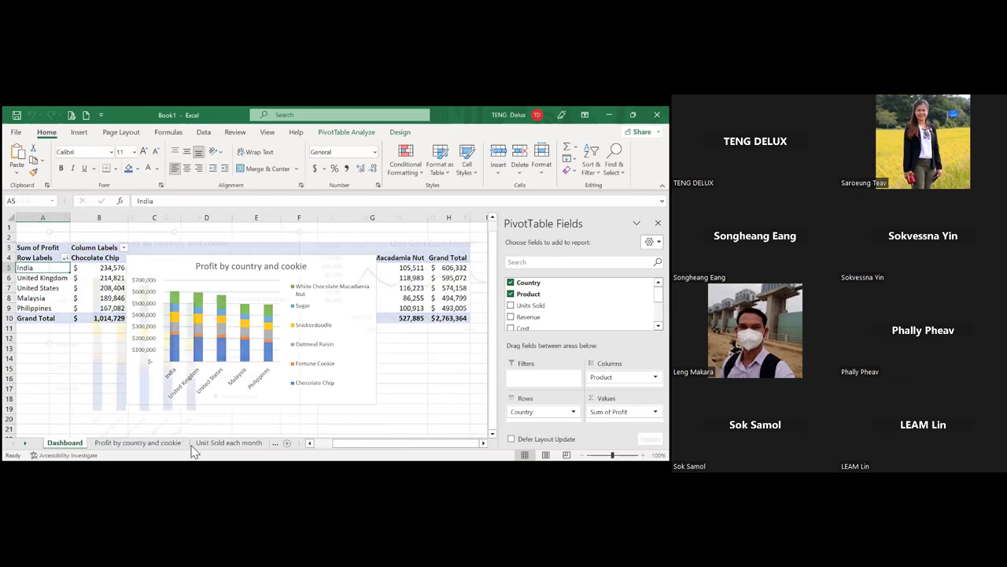
{"action": "key", "text": "ctrl+Page_Down"}
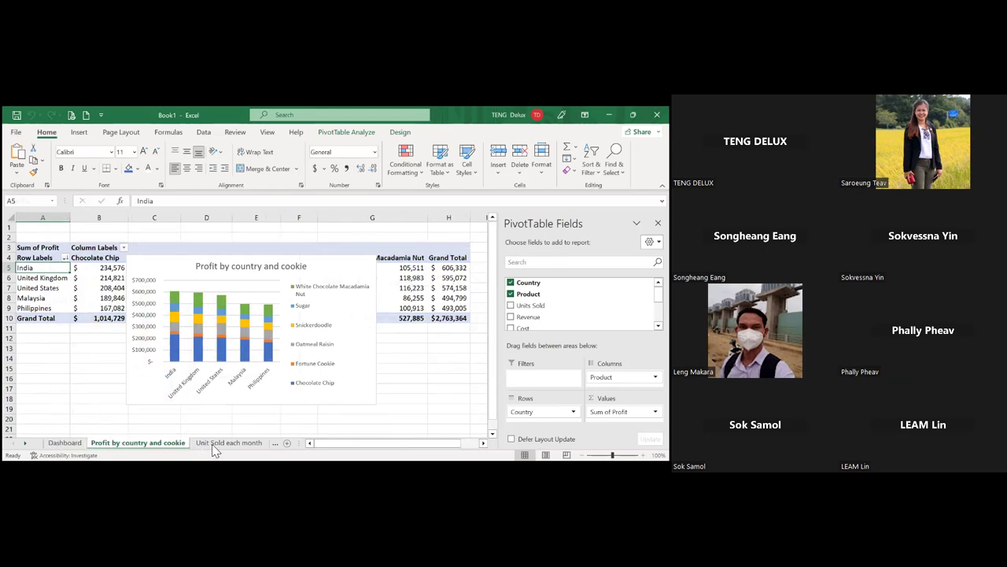
{"action": "left_click_drag", "start_coordinate": [232, 450], "coordinate": [233, 448]}
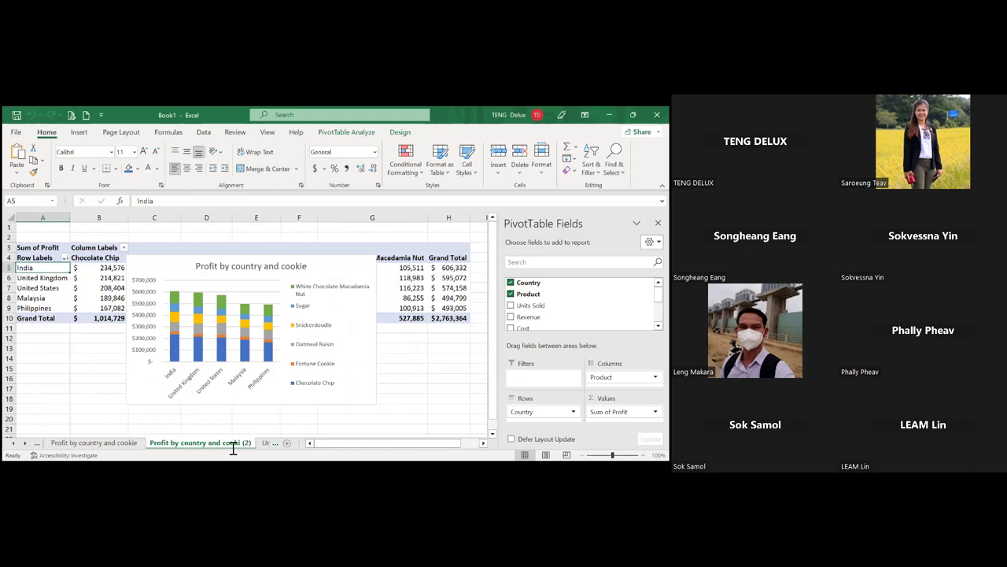
{"action": "double_click", "coordinate": [233, 443]}
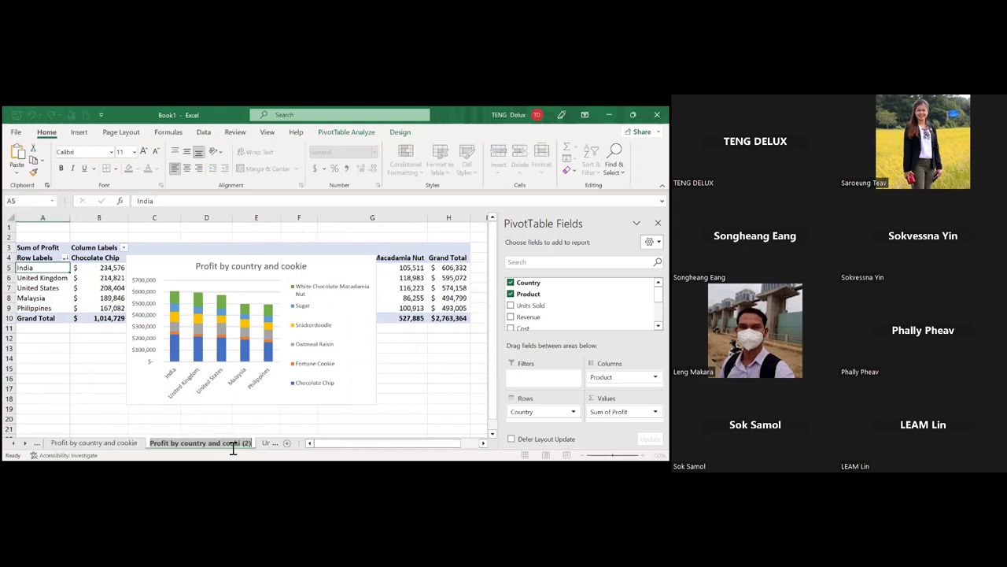
{"action": "type", "text": "Unit Sold each month"}
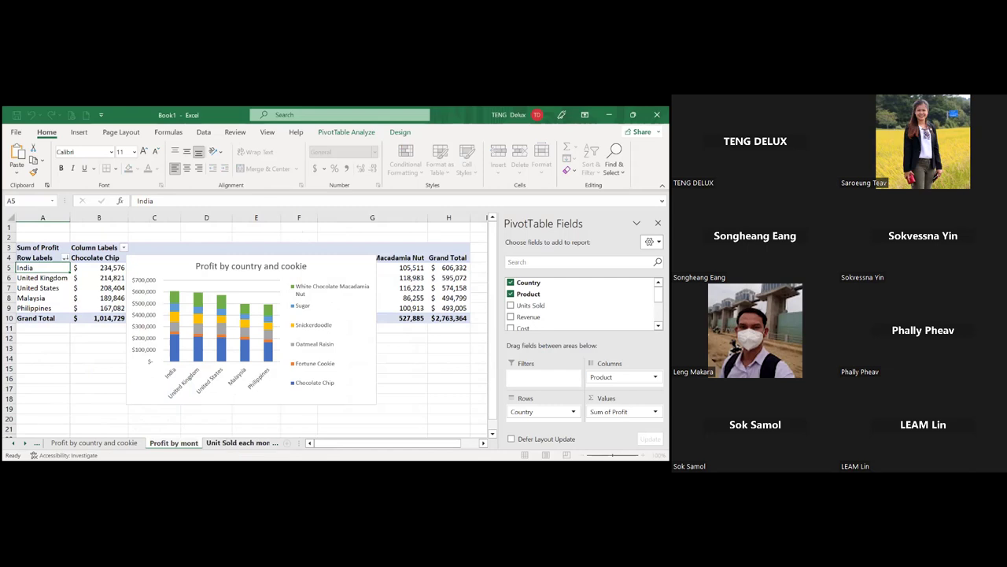
{"action": "left_click", "coordinate": [102, 388]}
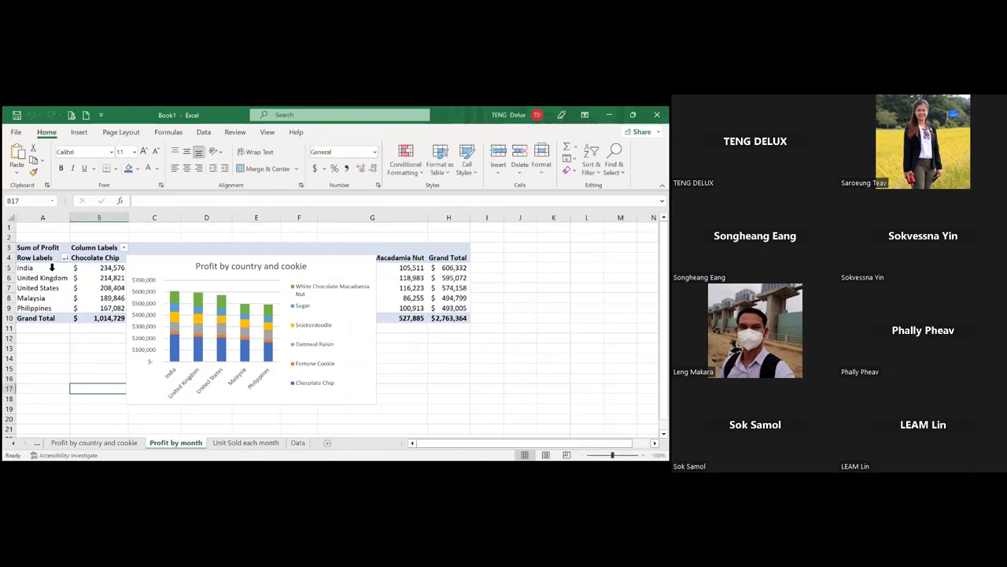
Step: Remove the Country and Product fields from the Profit by month PivotTable and delete that sheet's chart
{"action": "left_click", "coordinate": [51, 267]}
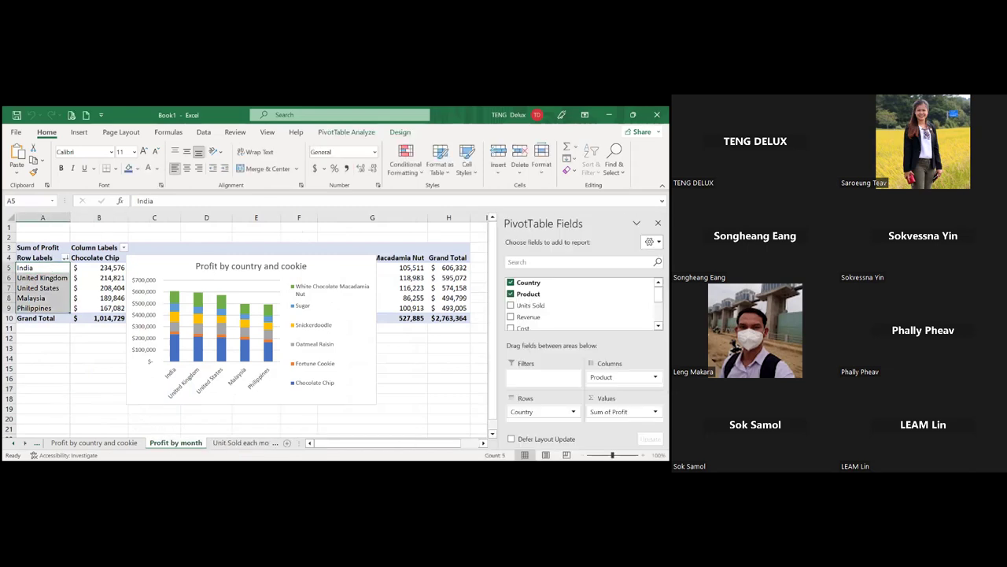
{"action": "left_click_drag", "start_coordinate": [527, 282], "coordinate": [326, 310]}
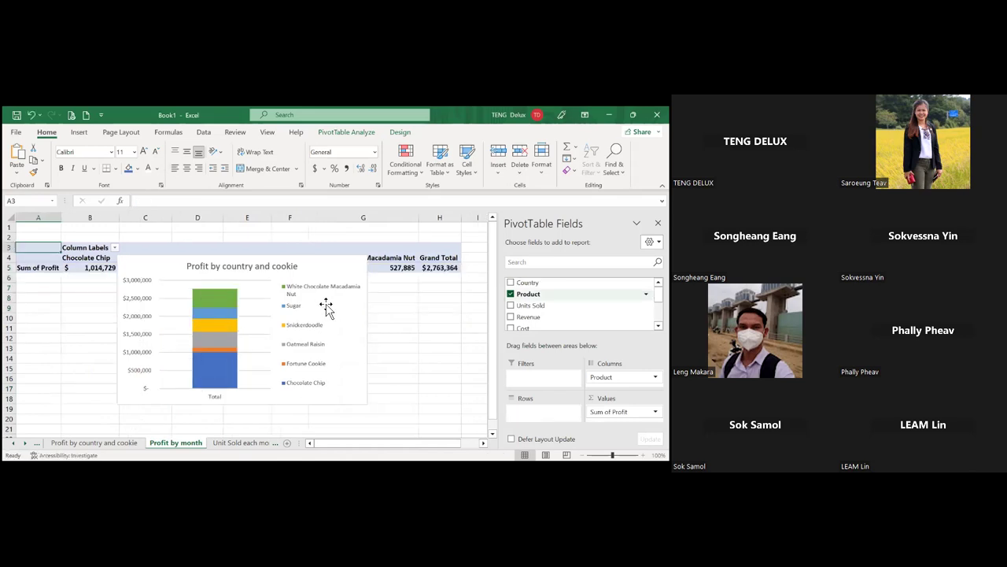
{"action": "left_click_drag", "start_coordinate": [527, 294], "coordinate": [343, 276]}
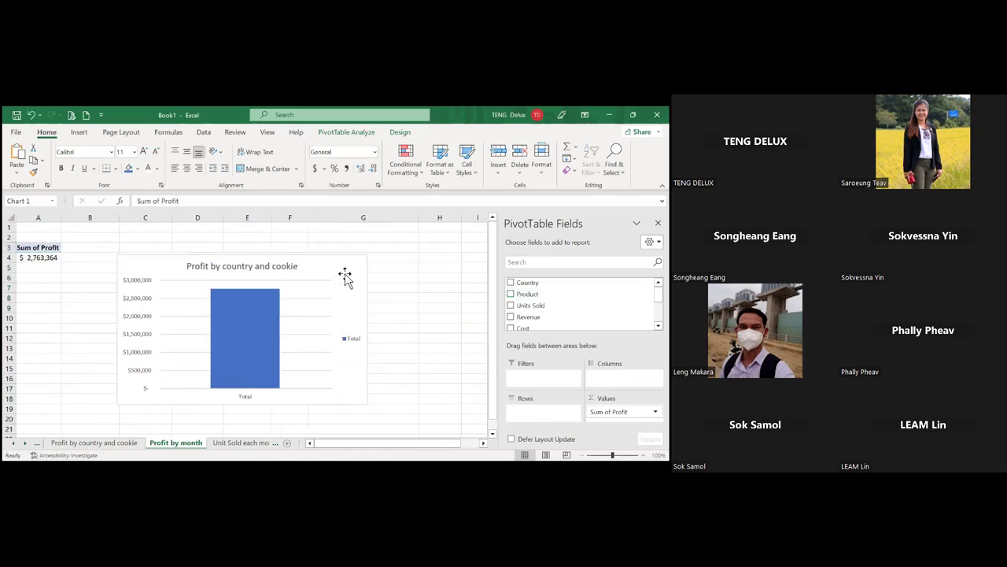
{"action": "left_click", "coordinate": [345, 275]}
{"action": "key", "text": "Delete"}
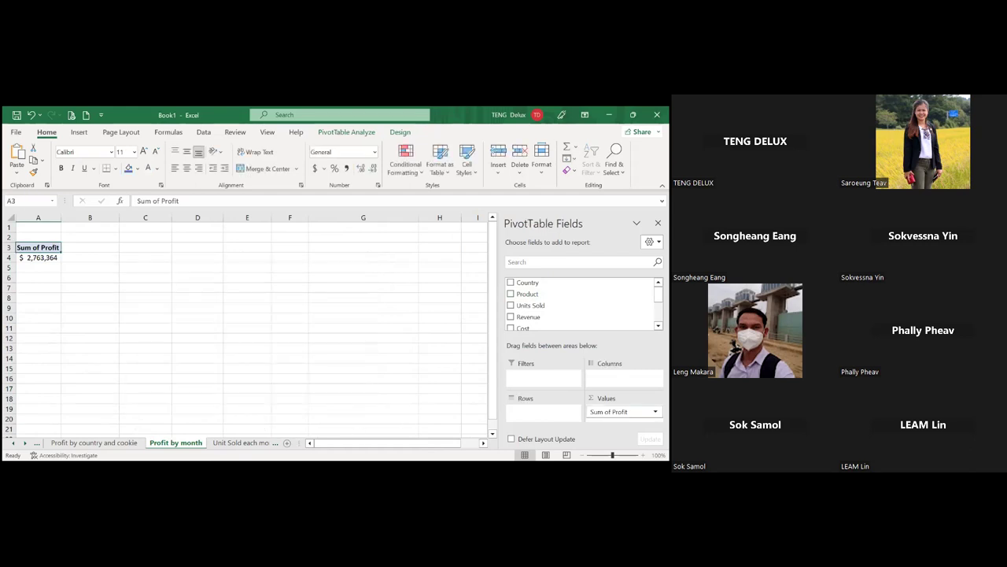
Step: Add the Date and Years fields to the rows of the Profit by month PivotTable, leaving Quarters out
{"action": "scroll", "coordinate": [583, 304], "scroll_direction": "down", "scroll_amount": 2}
{"action": "scroll", "coordinate": [582, 306], "scroll_direction": "down", "scroll_amount": 1}
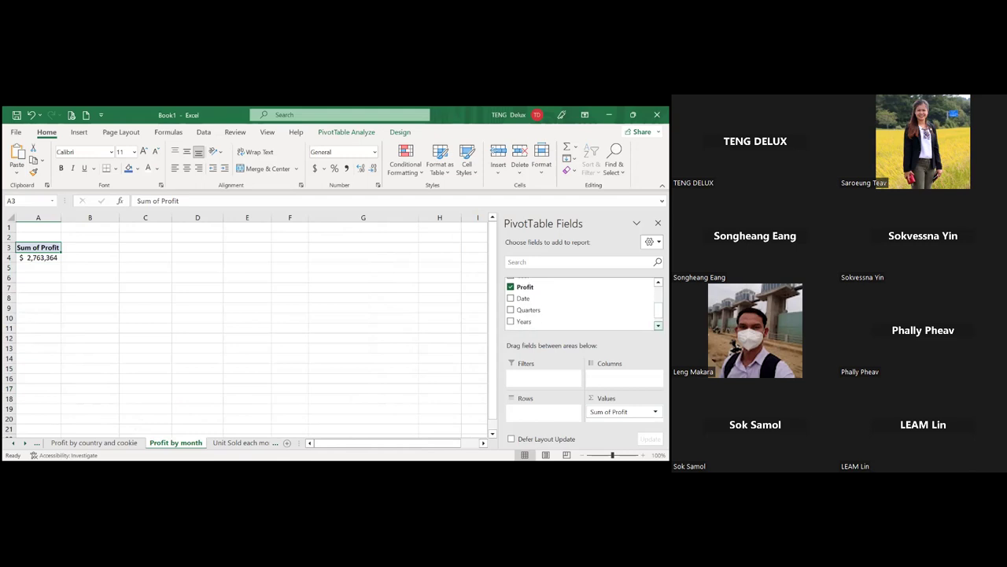
{"action": "left_click", "coordinate": [511, 298]}
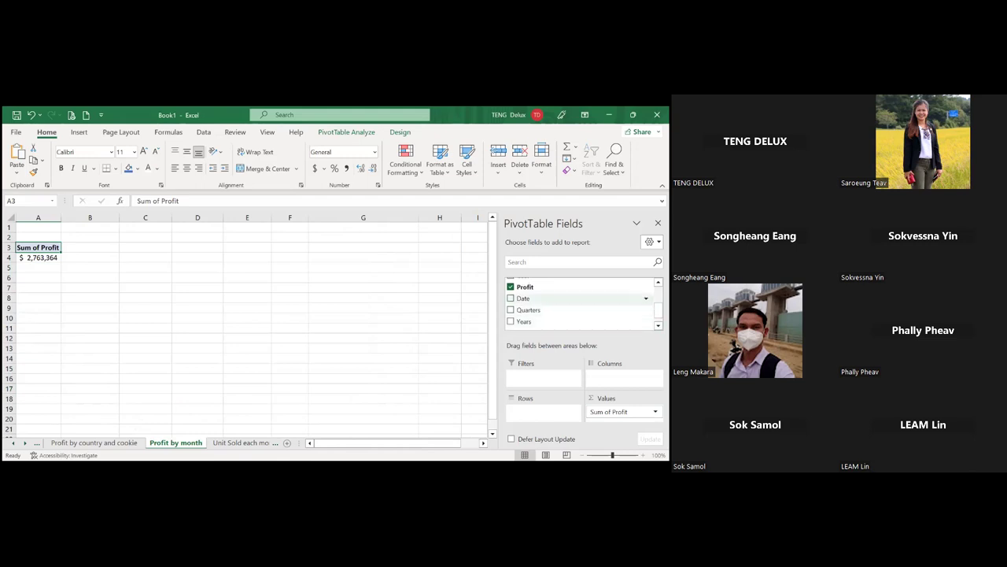
{"action": "left_click", "coordinate": [511, 310]}
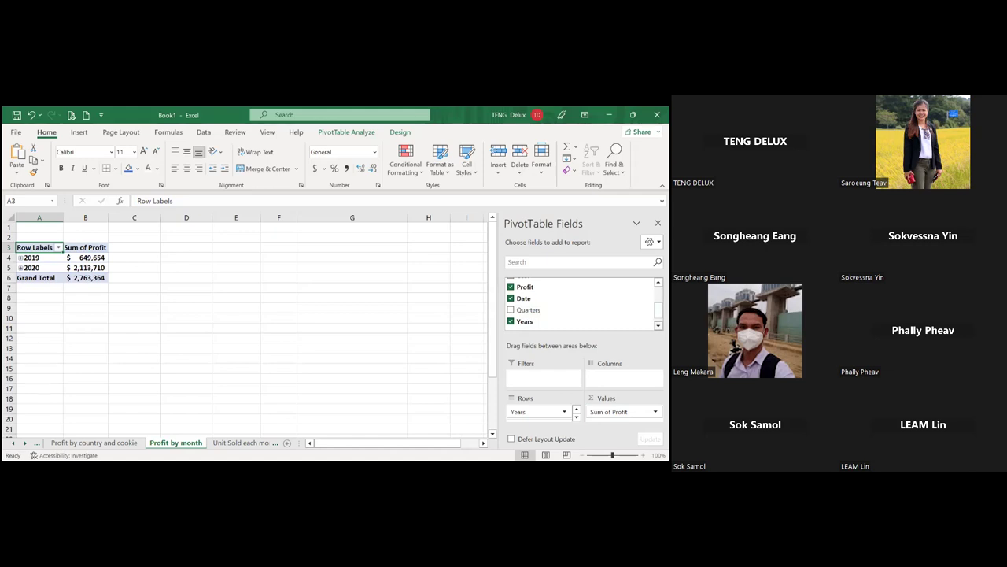
{"action": "left_click", "coordinate": [658, 325]}
{"action": "left_click", "coordinate": [181, 378]}
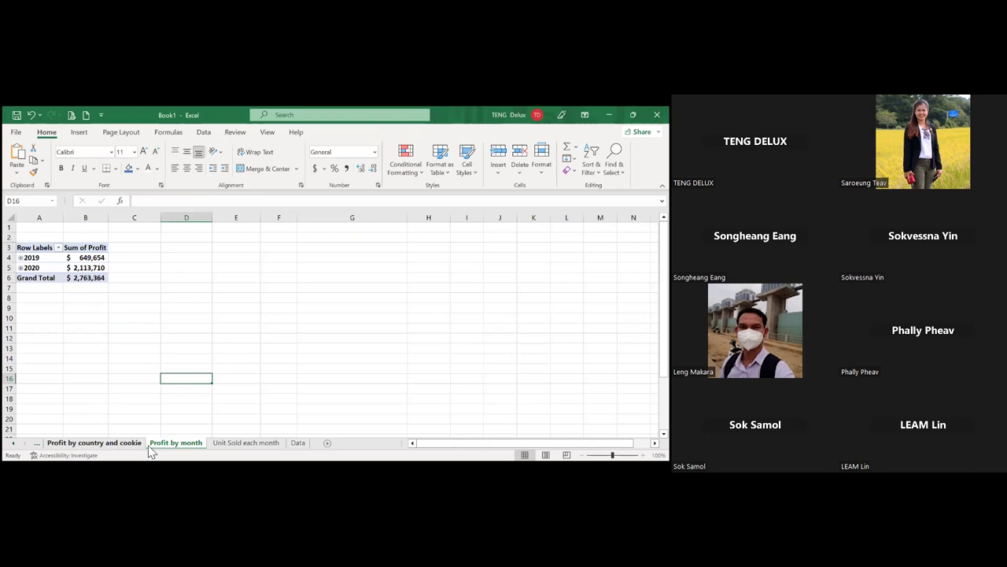
Step: Check the Unit Sold each month sheet for reference, and expand 2019 and 2020 in the Profit by month PivotTable
{"action": "left_click", "coordinate": [236, 443]}
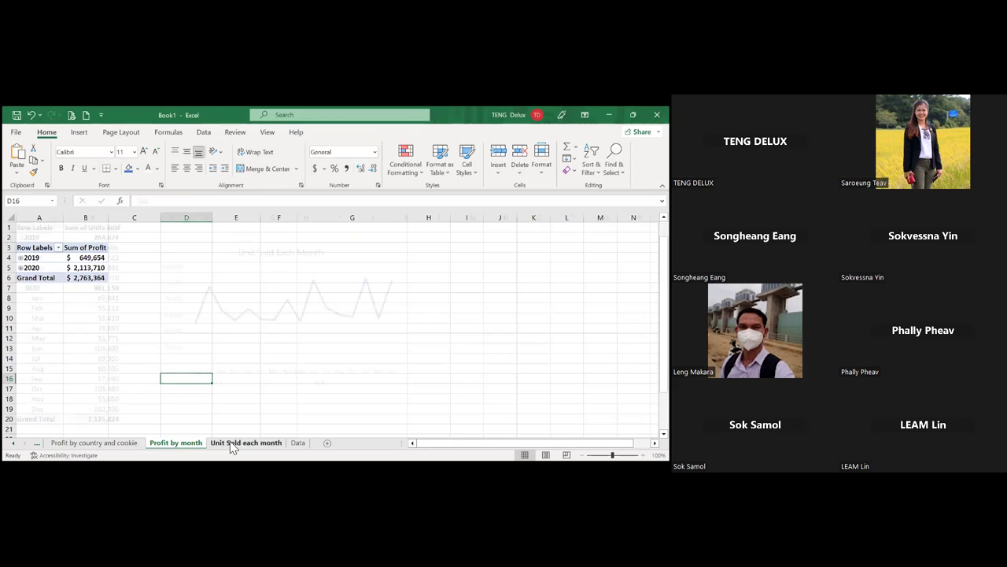
{"action": "left_click", "coordinate": [189, 443]}
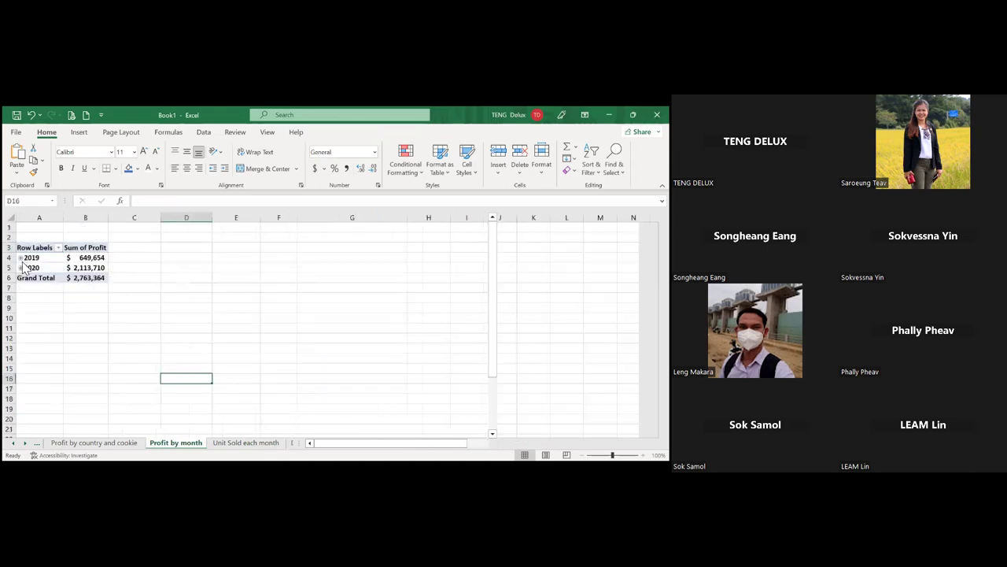
{"action": "left_click", "coordinate": [19, 258]}
{"action": "left_click", "coordinate": [19, 308]}
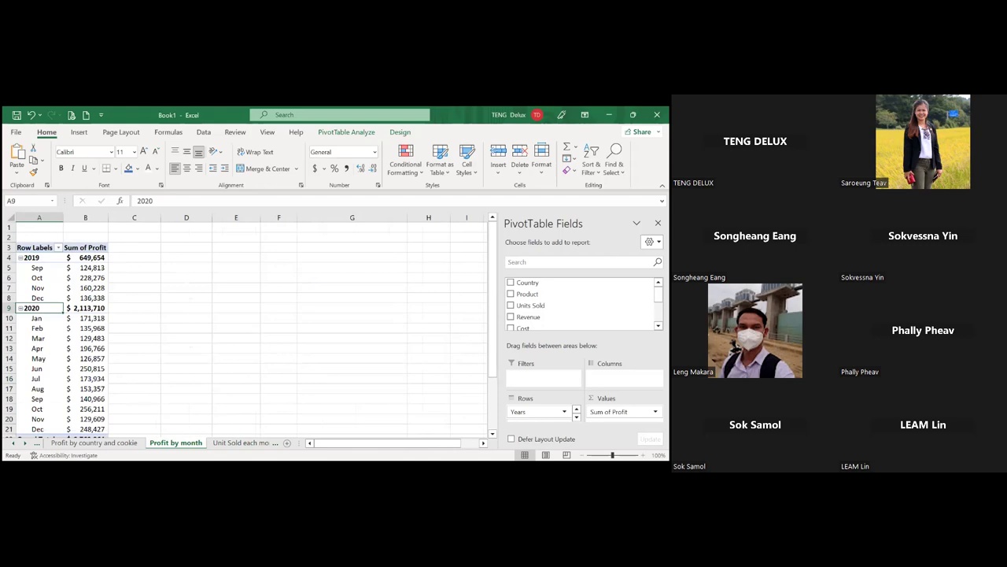
Step: Examine the monthly profit rows of the PivotTable and the fields available in its field list
{"action": "scroll", "coordinate": [244, 330], "scroll_direction": "down", "scroll_amount": 7}
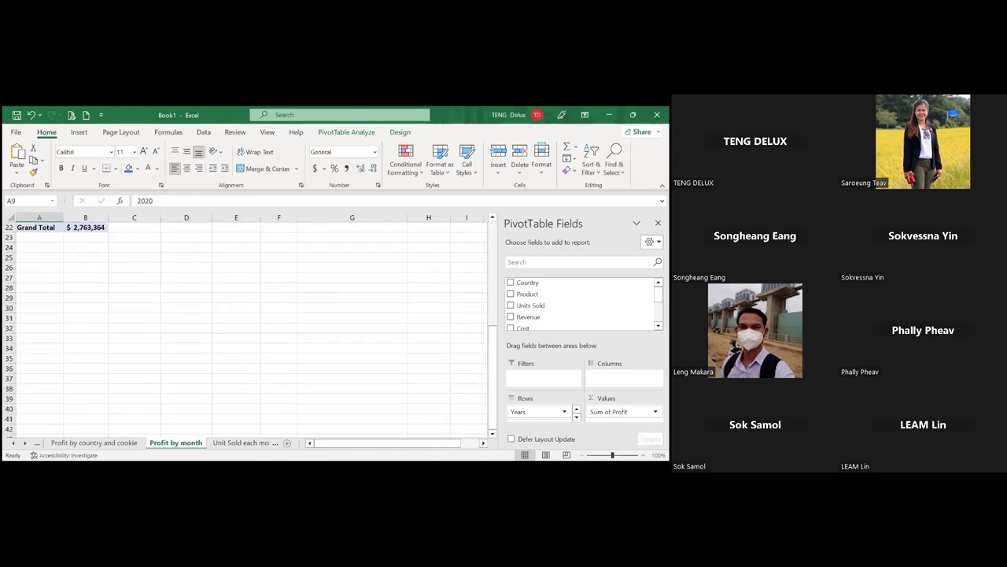
{"action": "scroll", "coordinate": [244, 330], "scroll_direction": "up", "scroll_amount": 1}
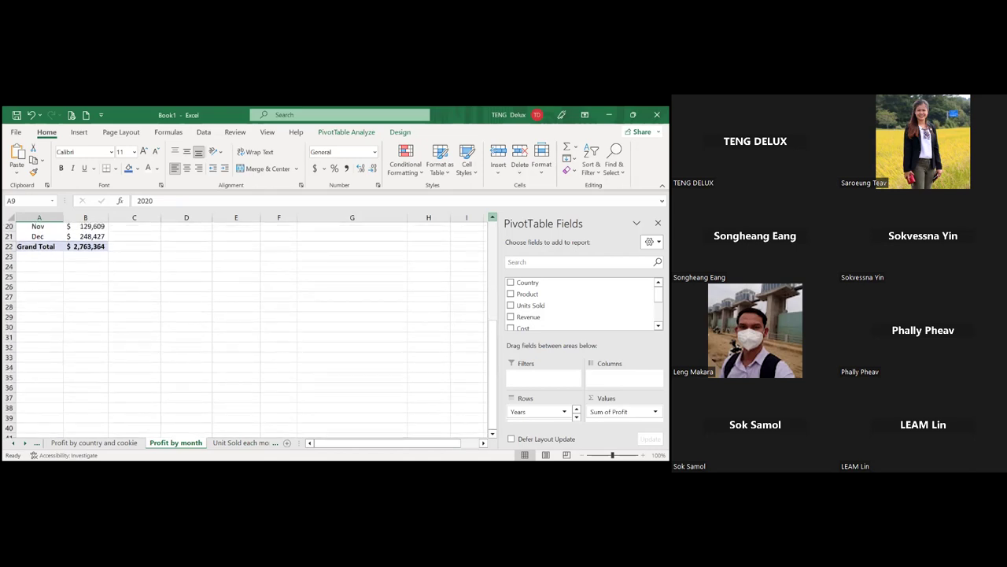
{"action": "scroll", "coordinate": [409, 229], "scroll_direction": "up", "scroll_amount": 3}
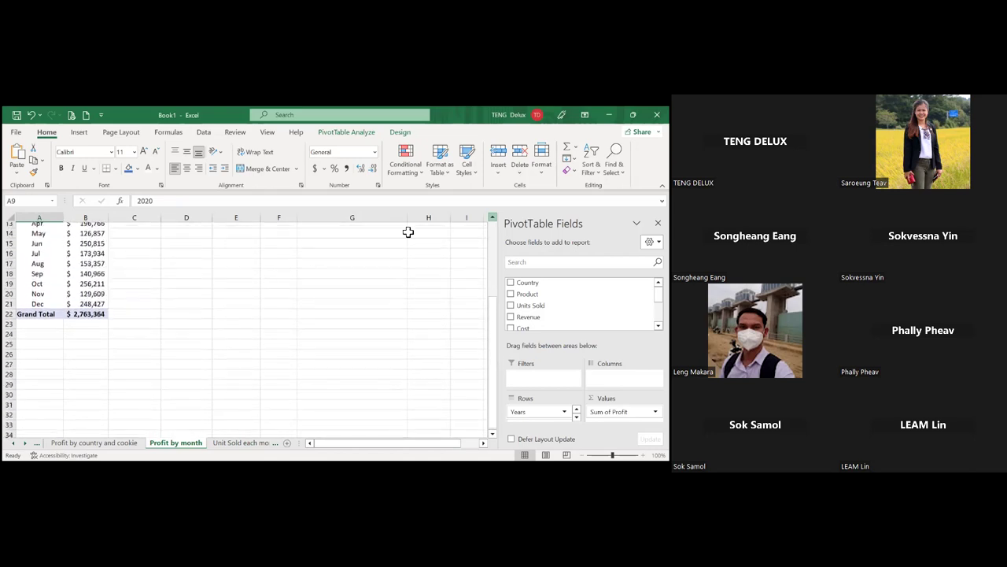
{"action": "scroll", "coordinate": [115, 366], "scroll_direction": "up", "scroll_amount": 2}
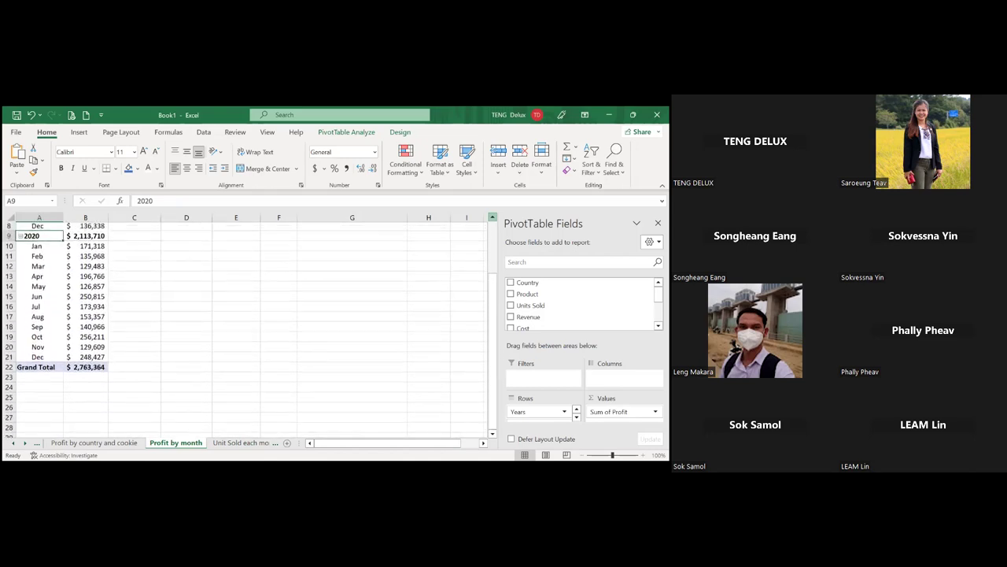
{"action": "scroll", "coordinate": [250, 330], "scroll_direction": "up", "scroll_amount": 2}
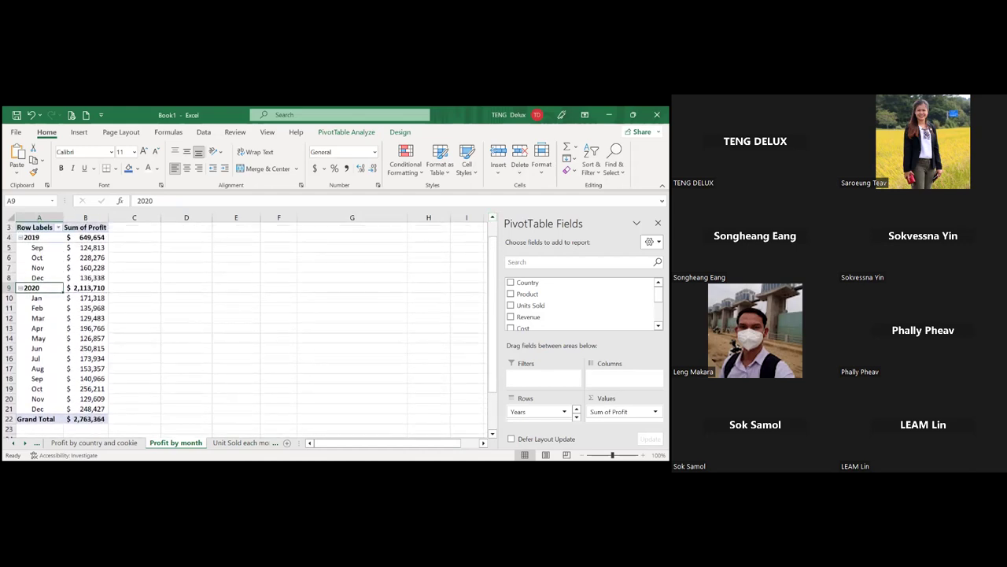
{"action": "scroll", "coordinate": [541, 411], "scroll_direction": "down", "scroll_amount": 1}
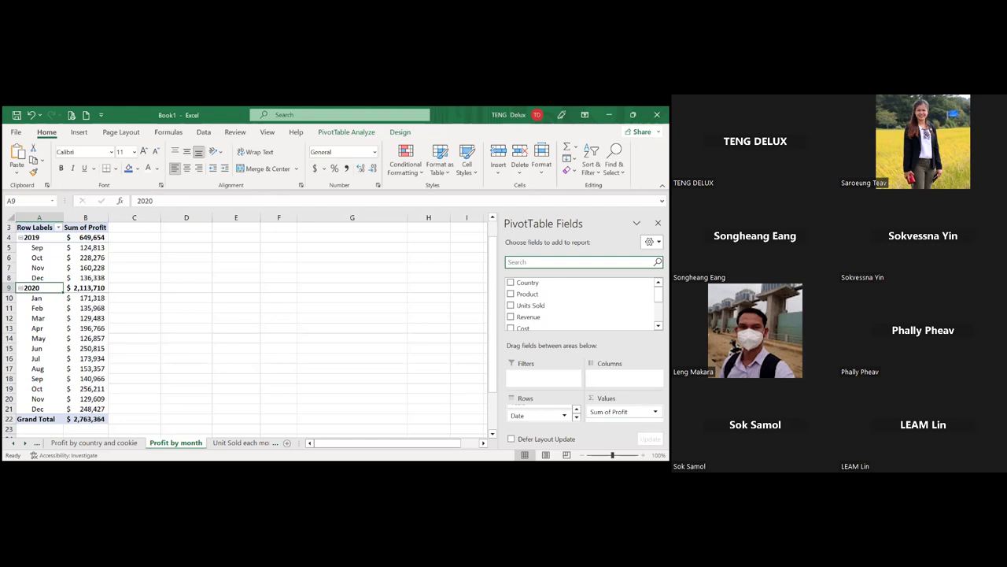
{"action": "scroll", "coordinate": [582, 304], "scroll_direction": "down", "scroll_amount": 5}
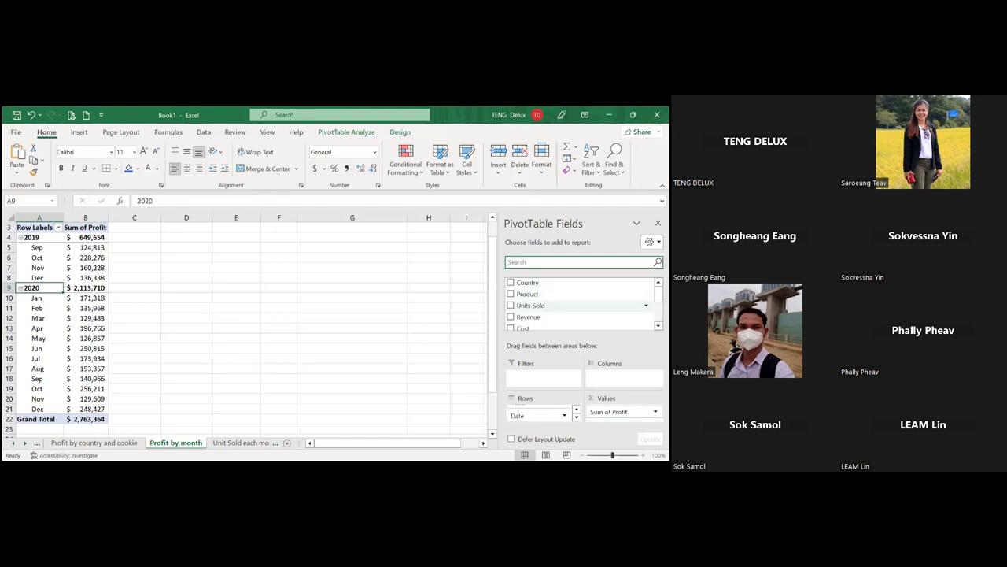
{"action": "scroll", "coordinate": [582, 305], "scroll_direction": "up", "scroll_amount": 5}
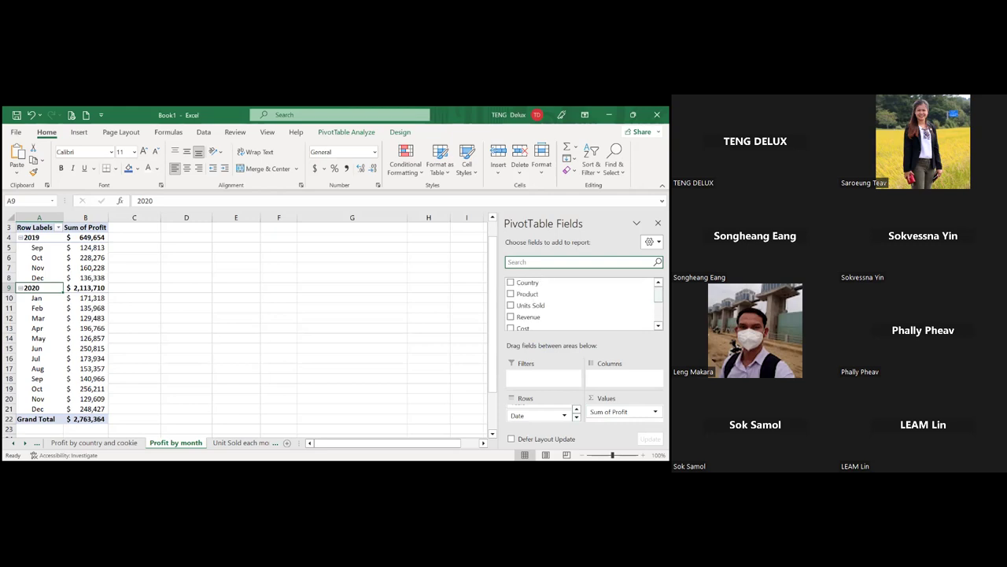
{"action": "scroll", "coordinate": [583, 304], "scroll_direction": "down", "scroll_amount": 3}
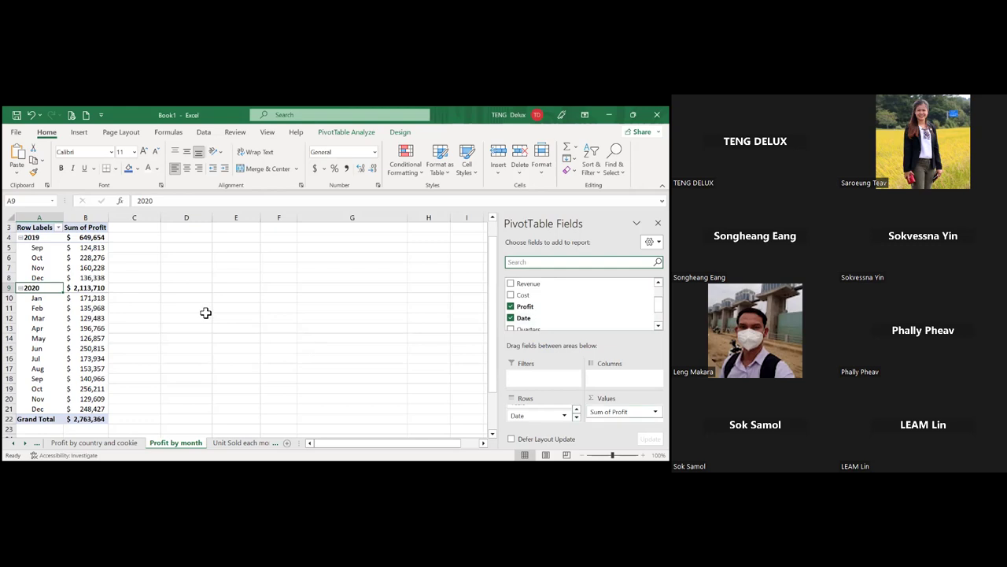
{"action": "left_click", "coordinate": [163, 381]}
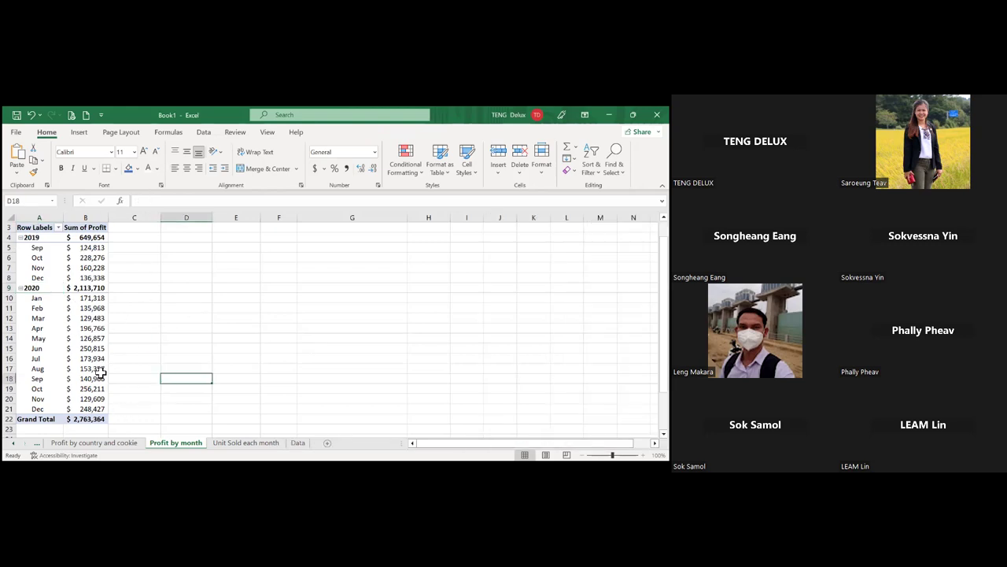
Step: Insert a Line PivotChart from the whole Profit by month PivotTable
{"action": "left_click_drag", "start_coordinate": [35, 226], "coordinate": [98, 417]}
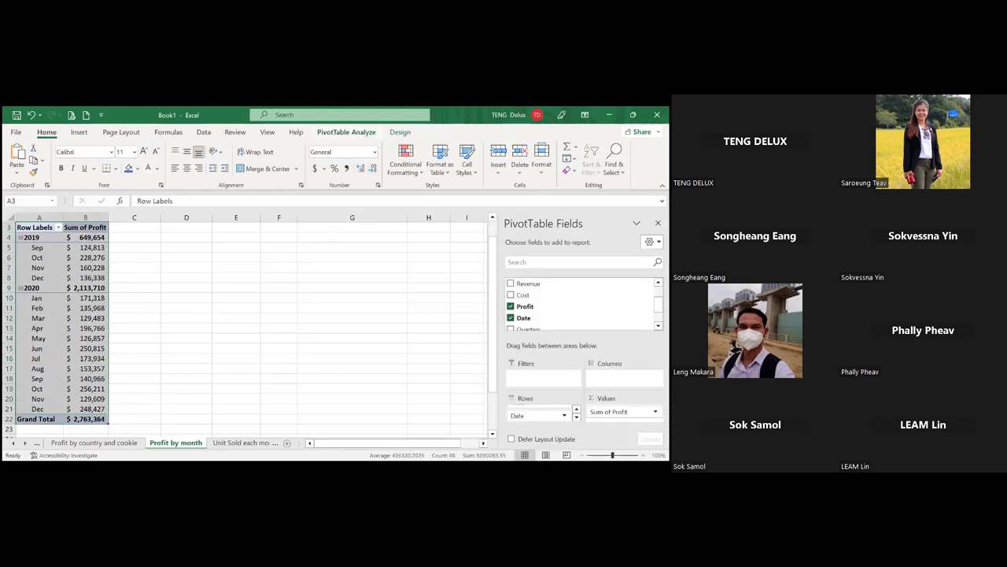
{"action": "left_click", "coordinate": [351, 134]}
{"action": "left_click", "coordinate": [530, 156]}
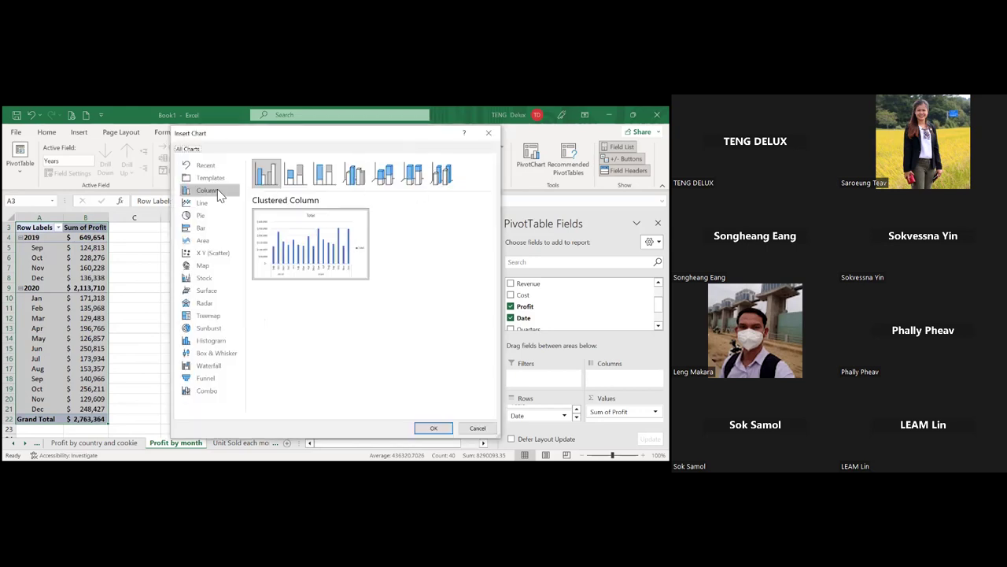
{"action": "left_click", "coordinate": [210, 203]}
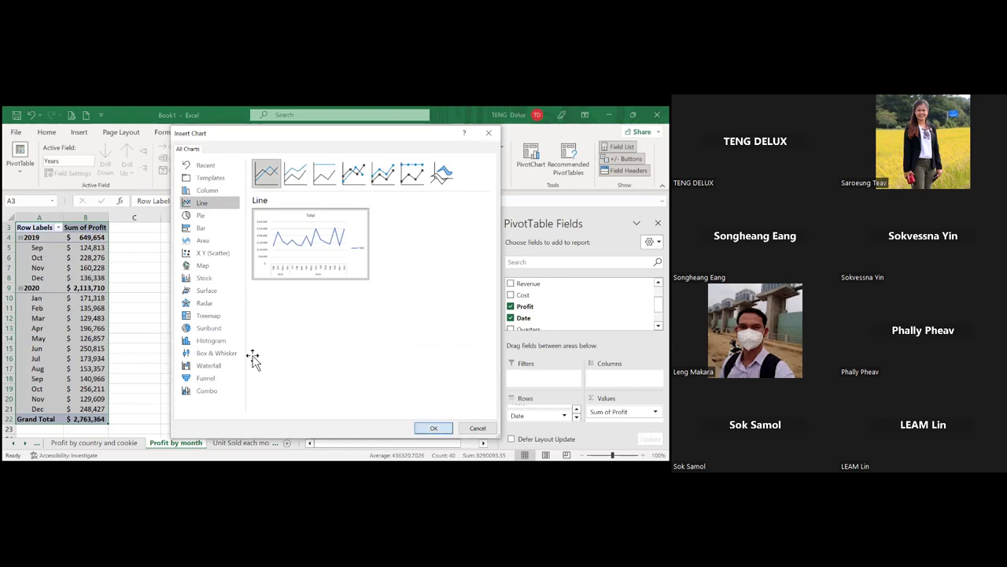
{"action": "key", "text": "Return"}
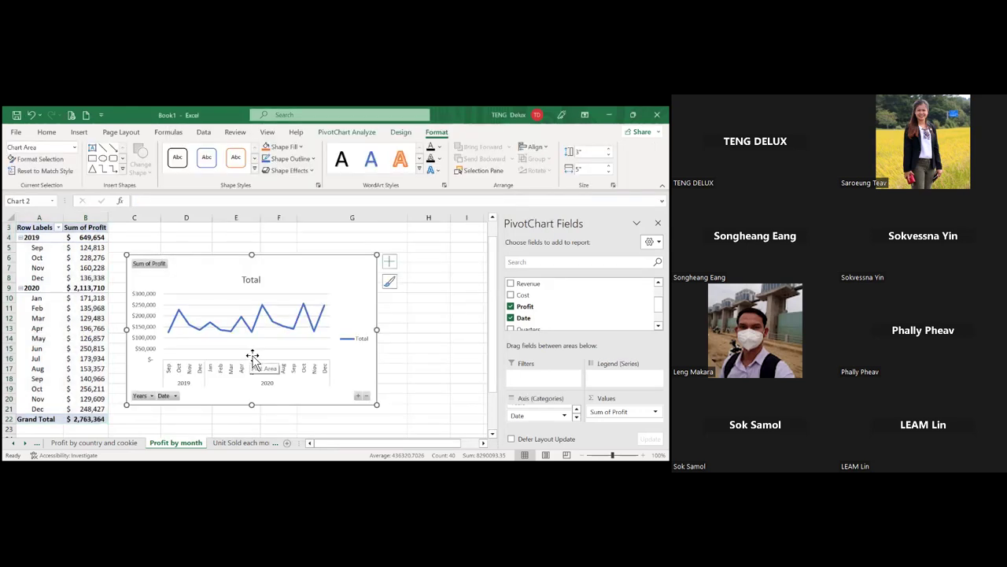
Step: Change the new line chart's title to "Profit by month"
{"action": "double_click", "coordinate": [261, 281]}
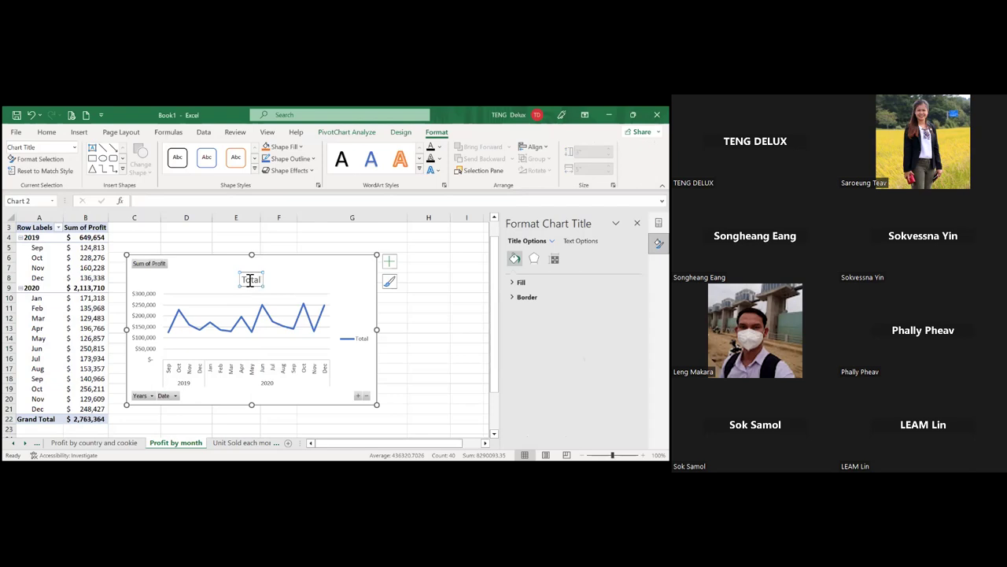
{"action": "double_click", "coordinate": [264, 281]}
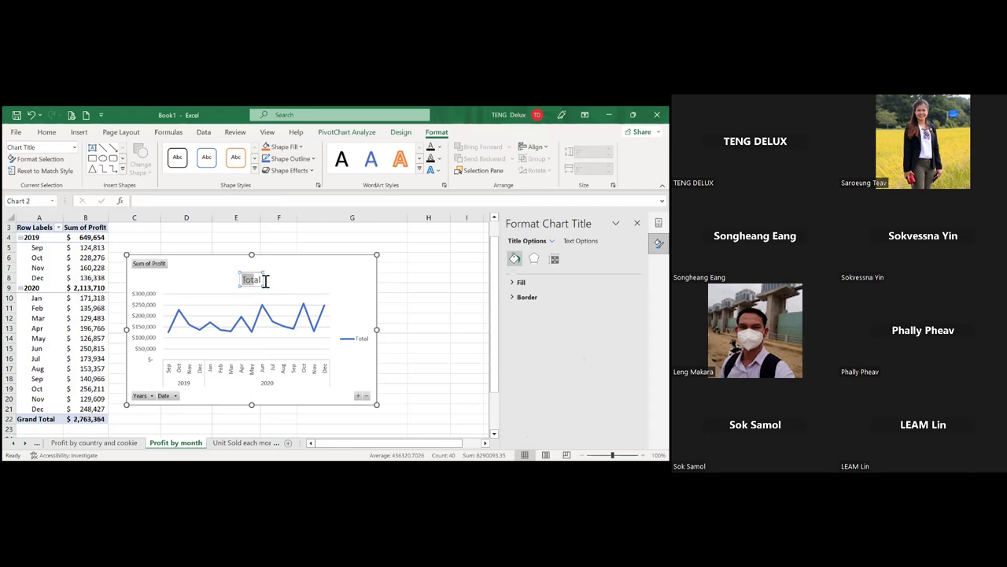
{"action": "type", "text": "Pro"}
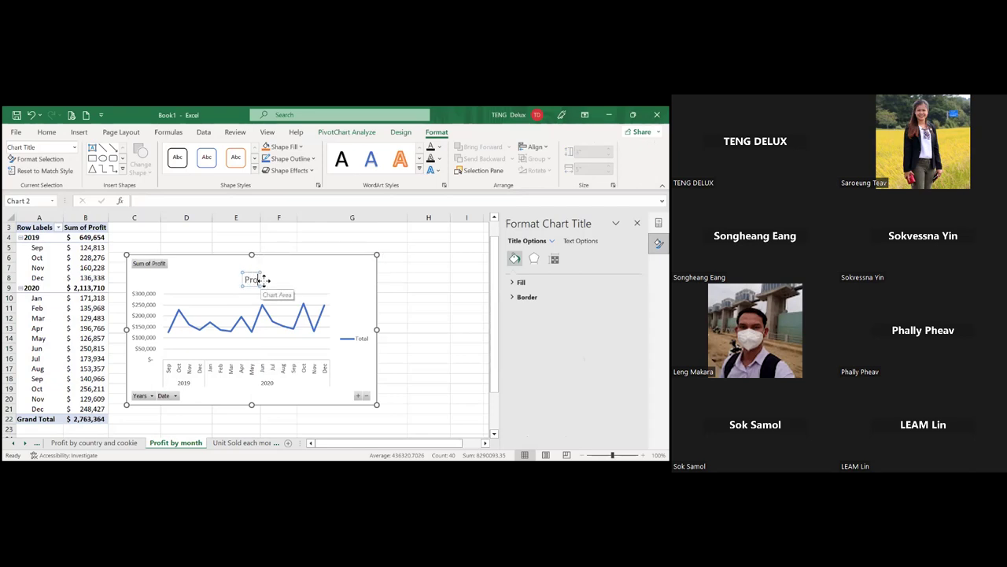
{"action": "type", "text": "fit"}
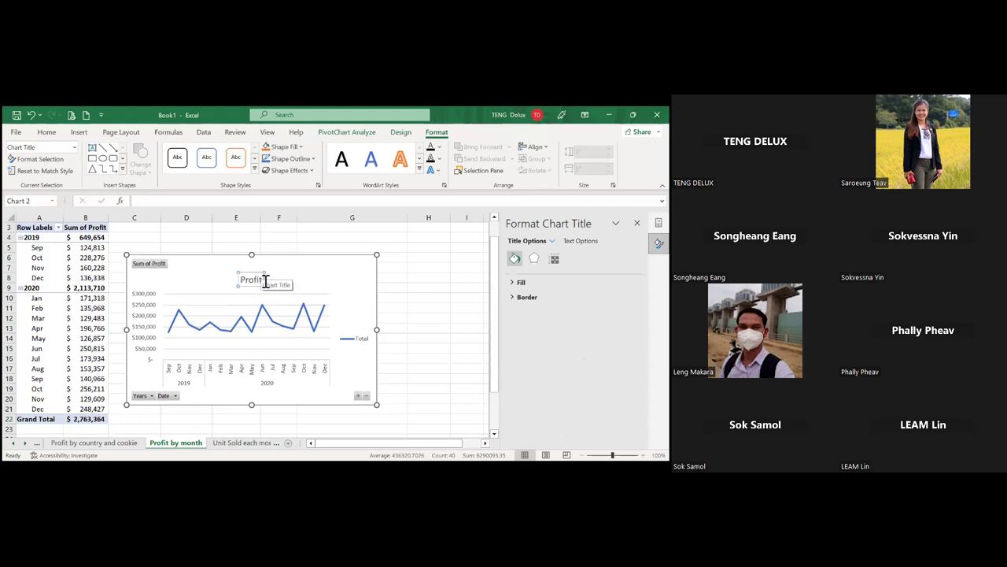
{"action": "type", "text": " by month"}
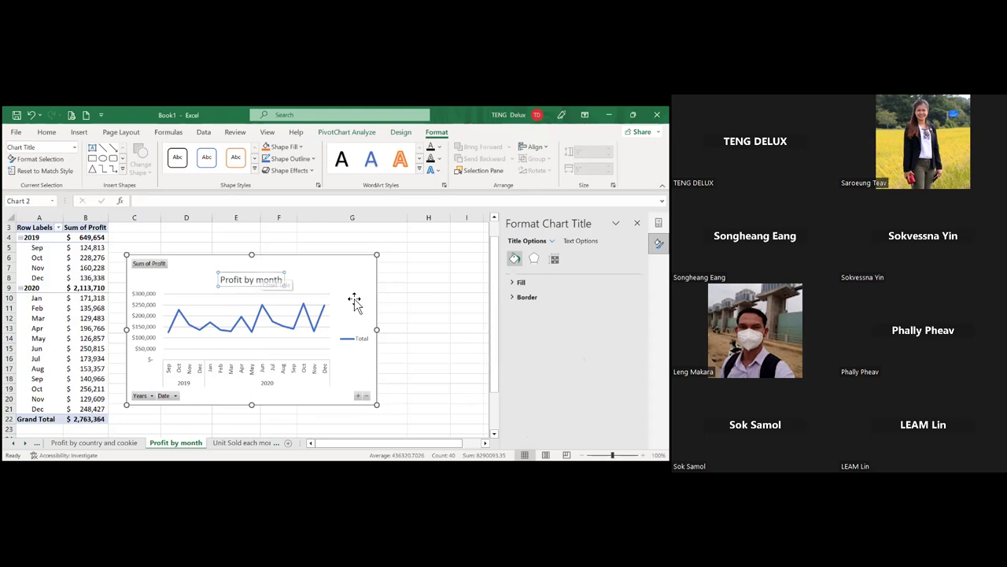
Step: Delete the Profit by month chart's legend and hide all its field buttons
{"action": "left_click", "coordinate": [354, 340]}
{"action": "key", "text": "Delete"}
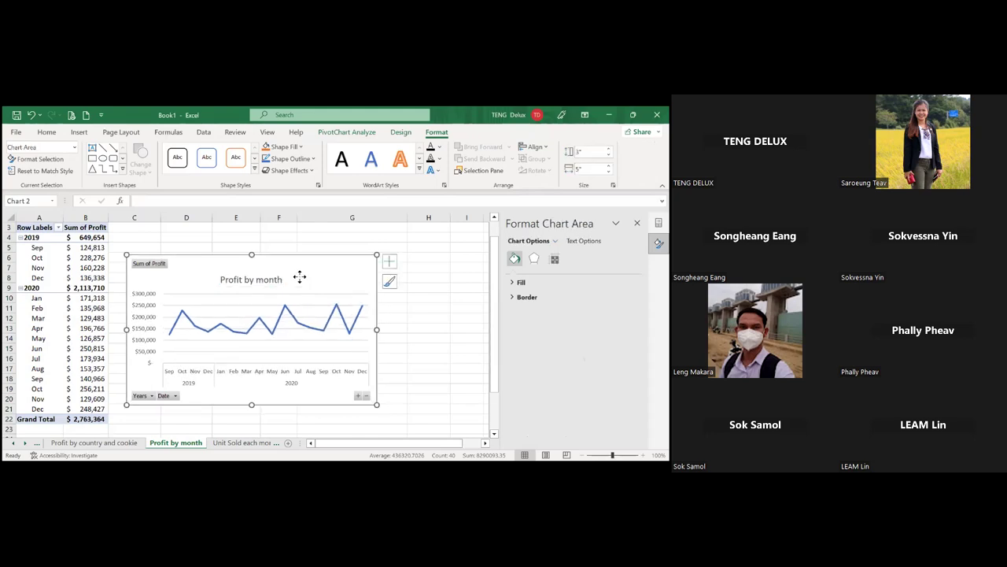
{"action": "right_click", "coordinate": [299, 277]}
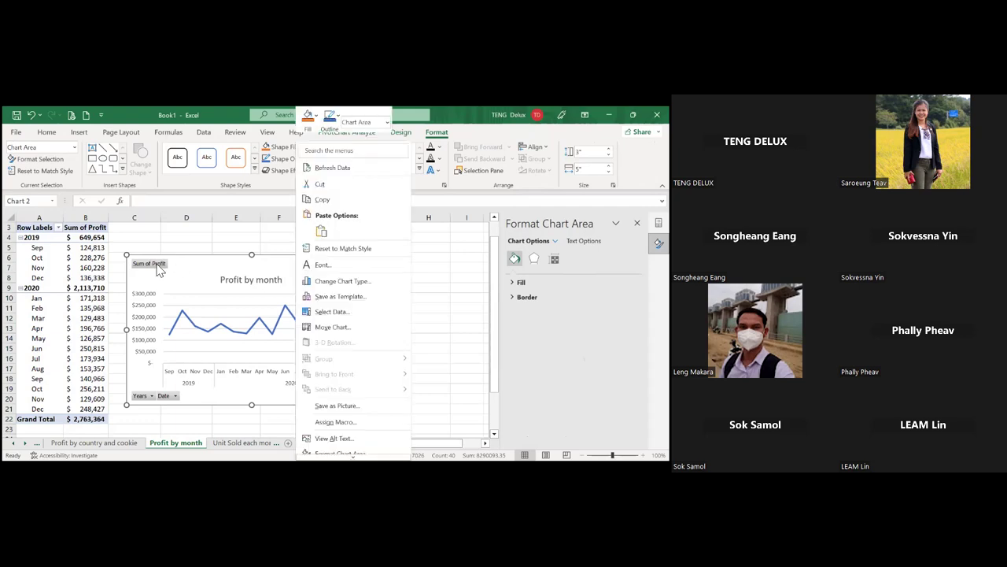
{"action": "right_click", "coordinate": [158, 270]}
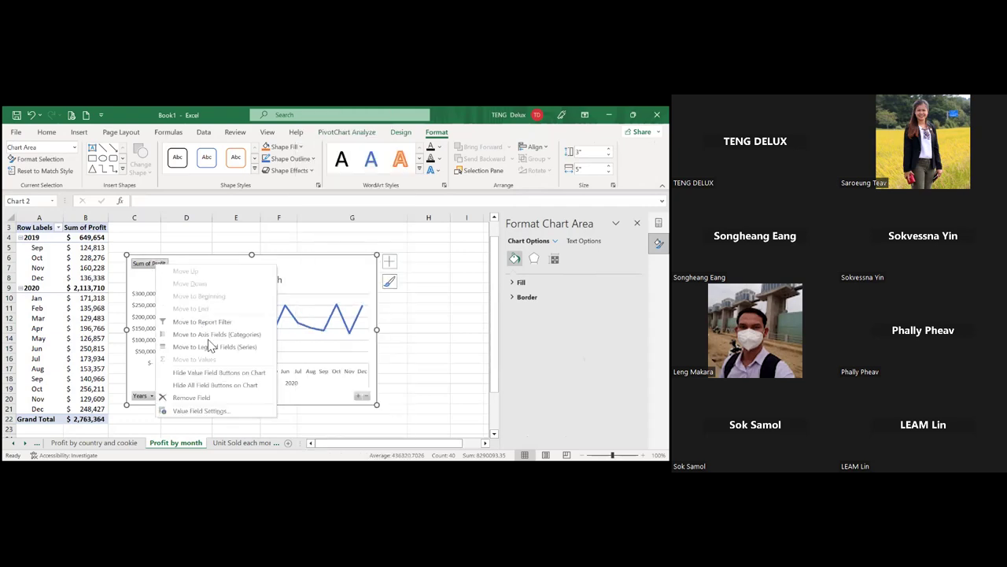
{"action": "left_click", "coordinate": [246, 391]}
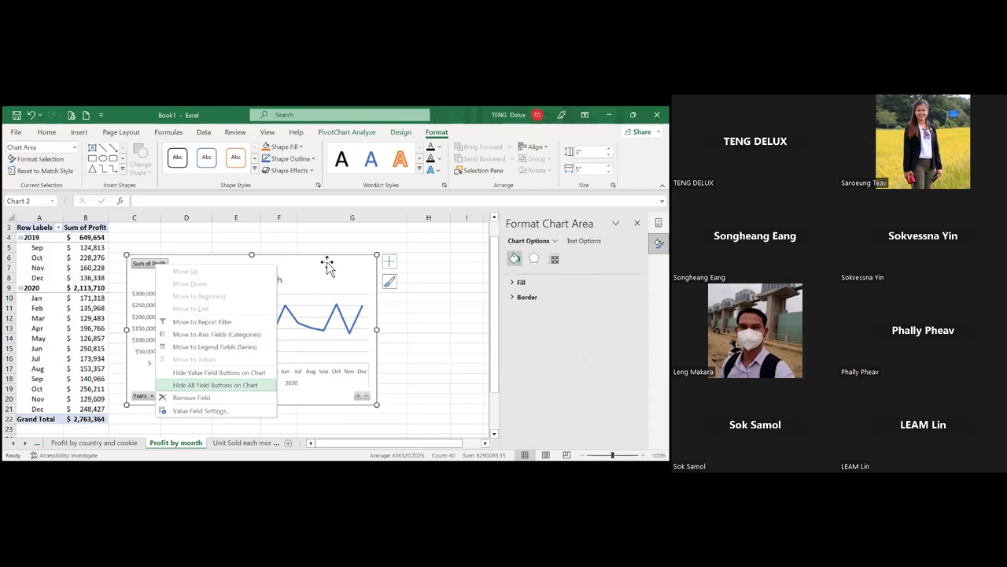
Step: Copy the Profit by month line chart and paste it on the Dashboard sheet at cell L18, below the Unit Sold Each Month chart
{"action": "right_click", "coordinate": [321, 263]}
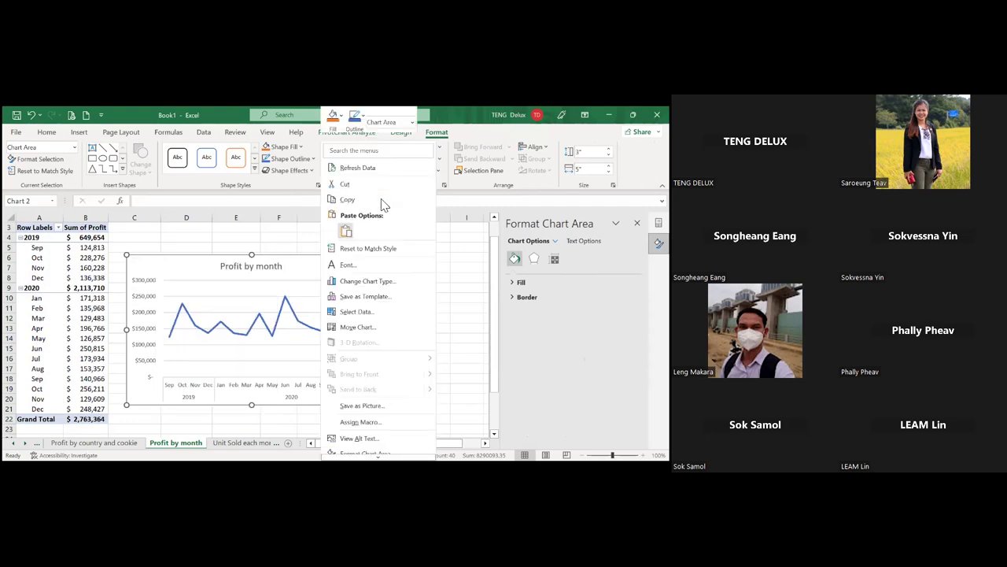
{"action": "left_click", "coordinate": [19, 453]}
{"action": "left_click", "coordinate": [14, 443]}
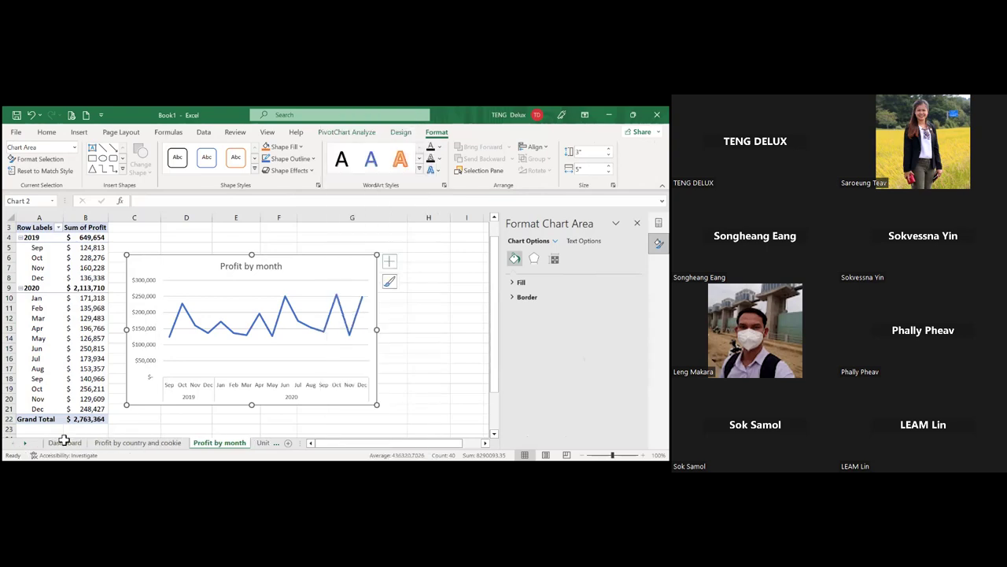
{"action": "mouse_move", "coordinate": [62, 430]}
{"action": "left_mouse_down"}
{"action": "mouse_move", "coordinate": [63, 447]}
{"action": "mouse_move", "coordinate": [63, 431]}
{"action": "left_mouse_up"}
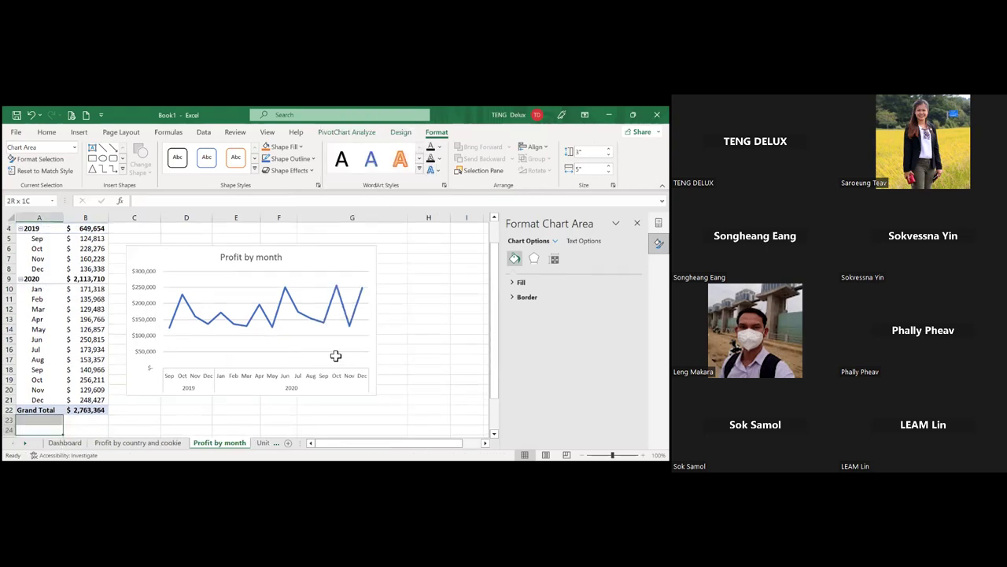
{"action": "scroll", "coordinate": [339, 360], "scroll_direction": "down", "scroll_amount": 1}
{"action": "scroll", "coordinate": [338, 354], "scroll_direction": "down", "scroll_amount": 1}
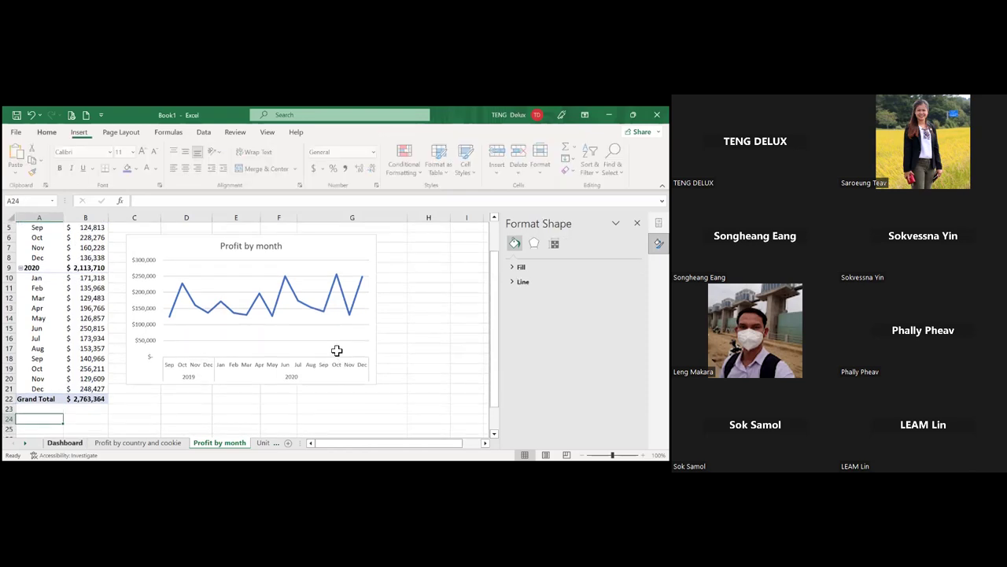
{"action": "key", "text": "ctrl+Page_Up"}
{"action": "key", "text": "ctrl+Page_Up"}
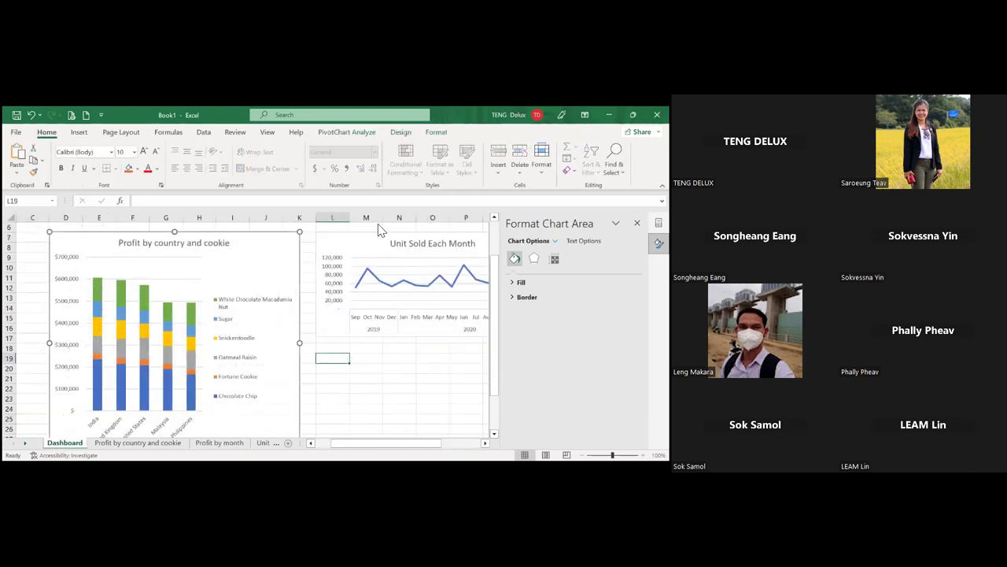
{"action": "key", "text": "Up"}
{"action": "key", "text": "shift+F10"}
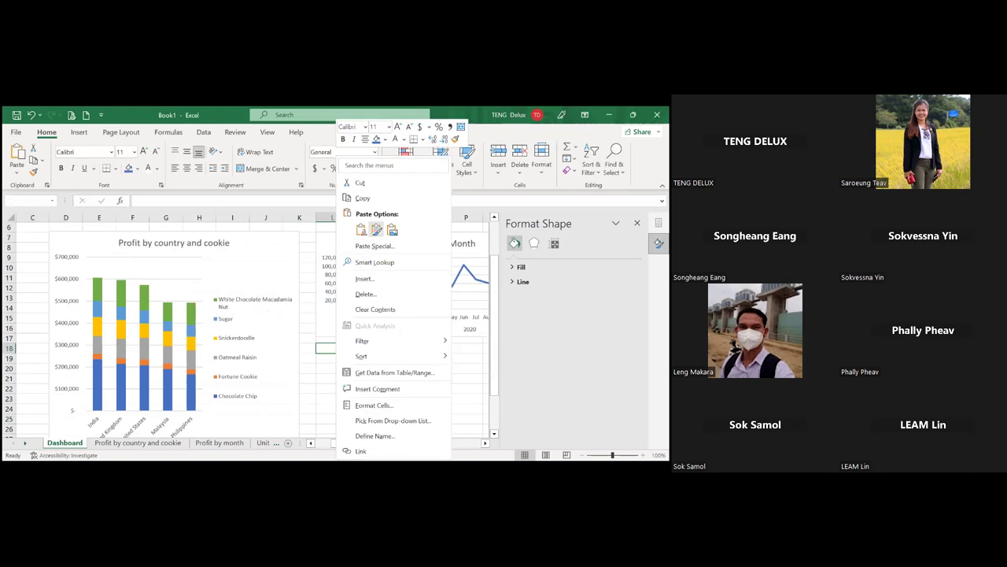
{"action": "key", "text": "ctrl+v"}
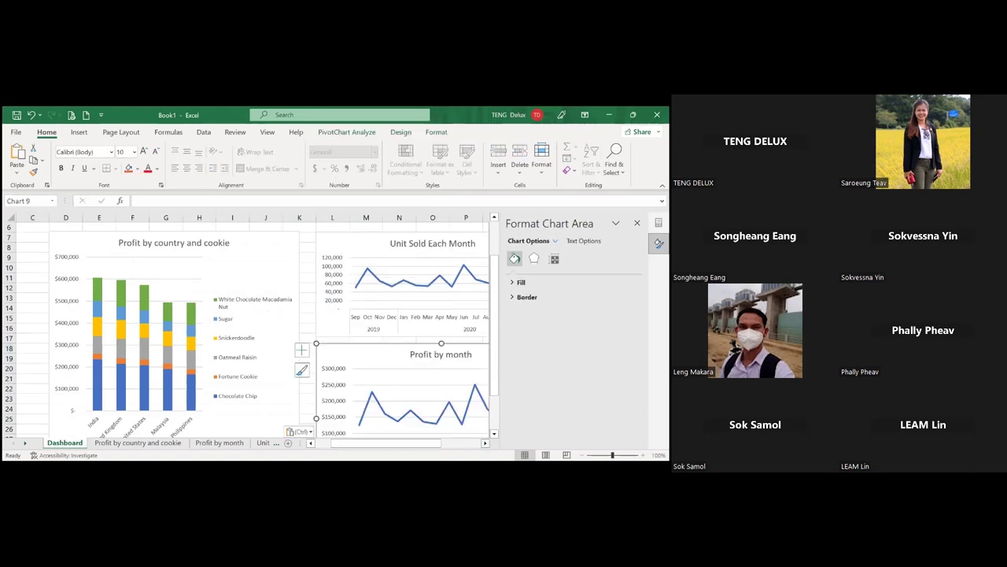
Step: Resize the pasted Profit by month chart to the Unit Sold Each Month chart's width and shorten it to end at row 28
{"action": "scroll", "coordinate": [264, 331], "scroll_direction": "right", "scroll_amount": 1}
{"action": "scroll", "coordinate": [264, 331], "scroll_direction": "right", "scroll_amount": 1}
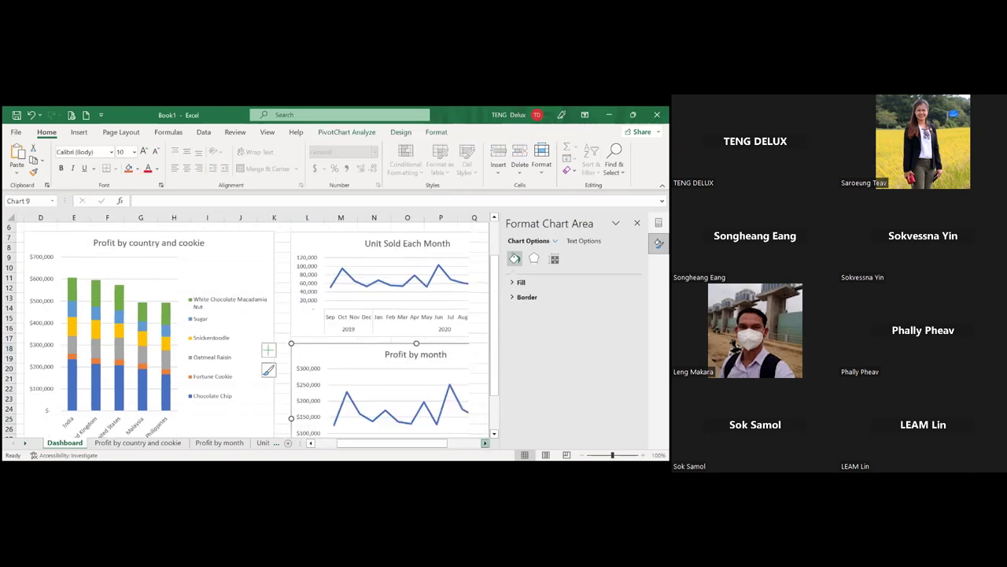
{"action": "scroll", "coordinate": [263, 330], "scroll_direction": "right", "scroll_amount": 1}
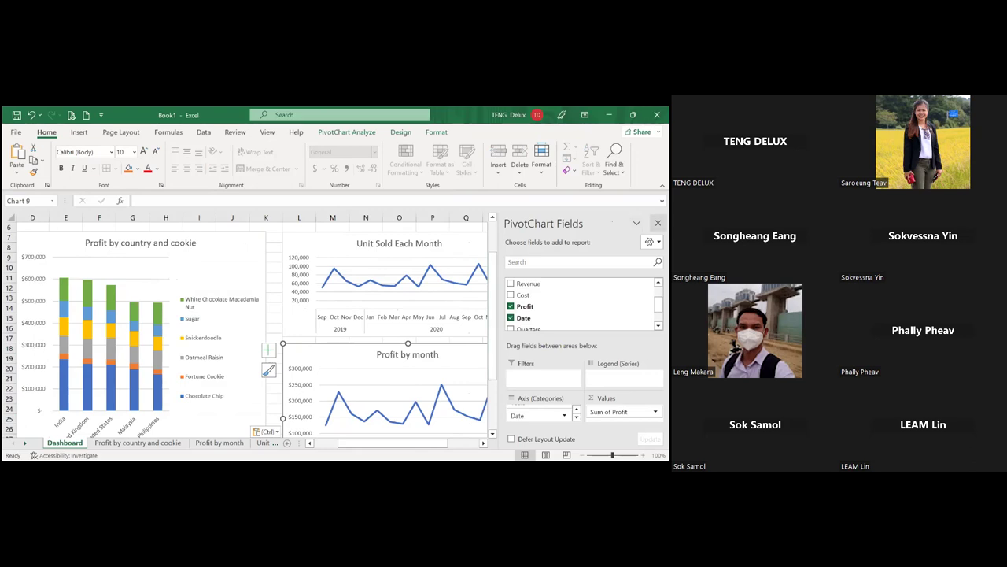
{"action": "left_click", "coordinate": [658, 223]}
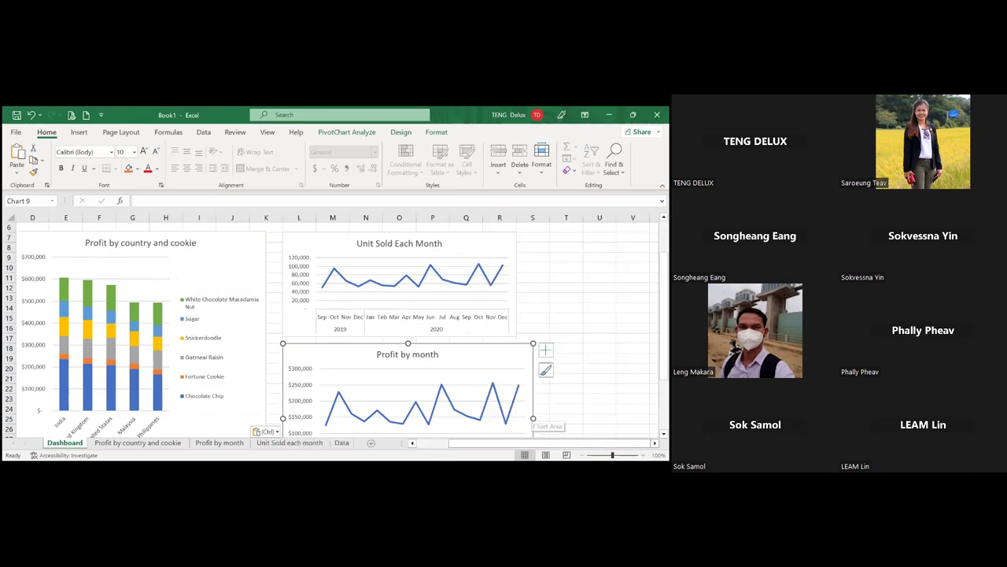
{"action": "left_click_drag", "start_coordinate": [533, 418], "coordinate": [517, 418]}
{"action": "scroll", "coordinate": [402, 414], "scroll_direction": "down", "scroll_amount": 3}
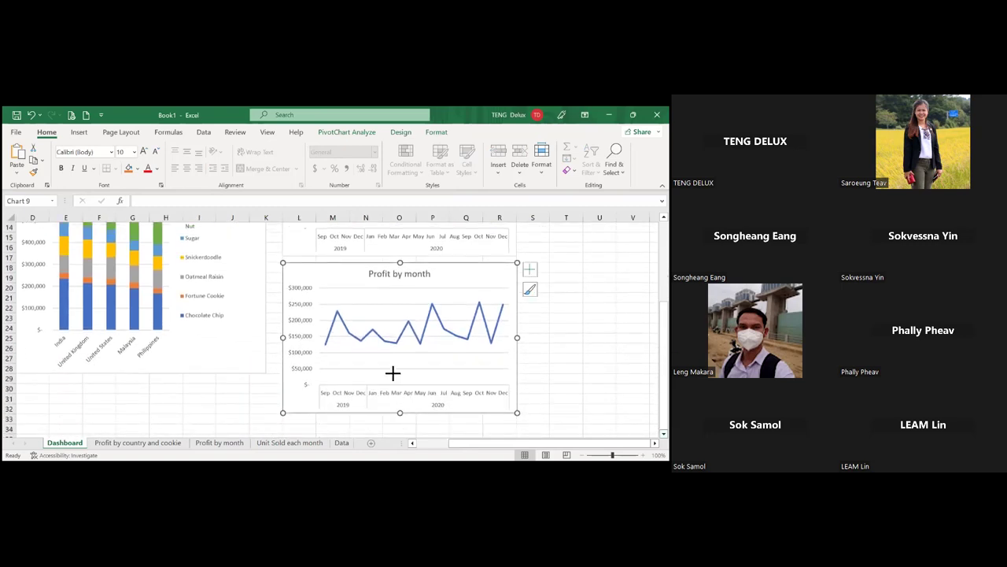
{"action": "left_click_drag", "start_coordinate": [394, 378], "coordinate": [398, 374]}
{"action": "left_click", "coordinate": [399, 407]}
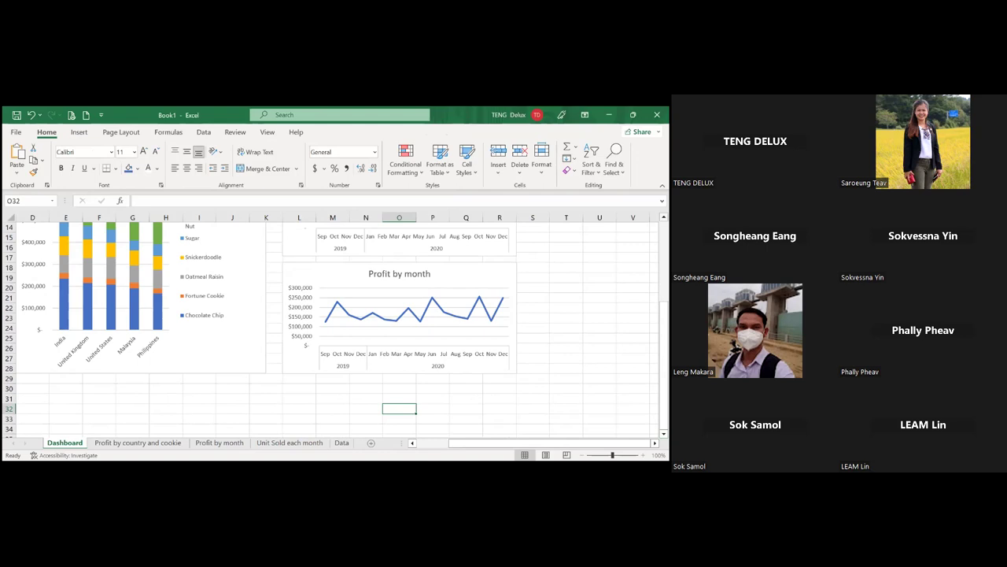
Step: Review the Dashboard sheet's header banner and three-chart layout at 80% zoom
{"action": "scroll", "coordinate": [330, 326], "scroll_direction": "up", "scroll_amount": 1}
{"action": "scroll", "coordinate": [331, 327], "scroll_direction": "up", "scroll_amount": 2}
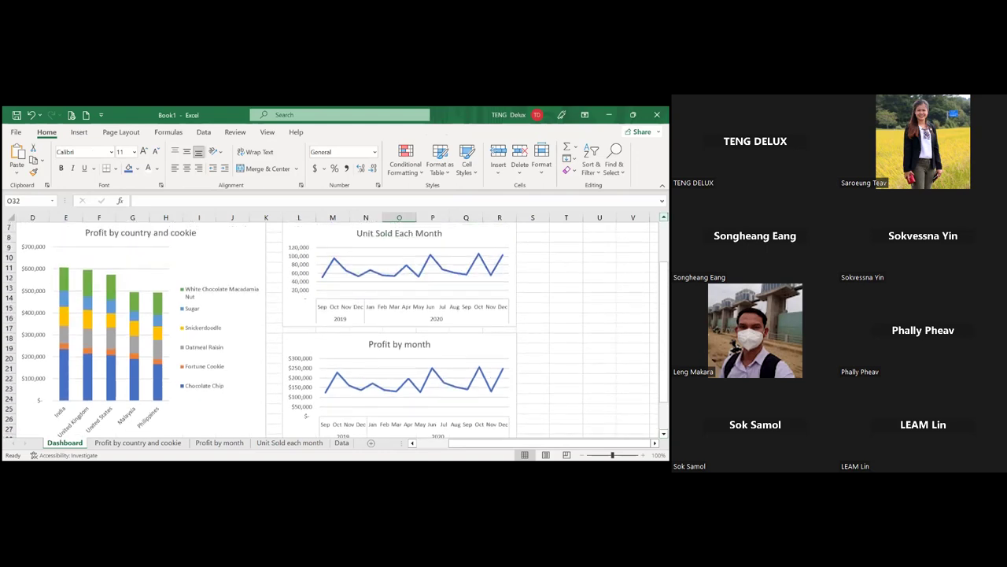
{"action": "left_click", "coordinate": [583, 454]}
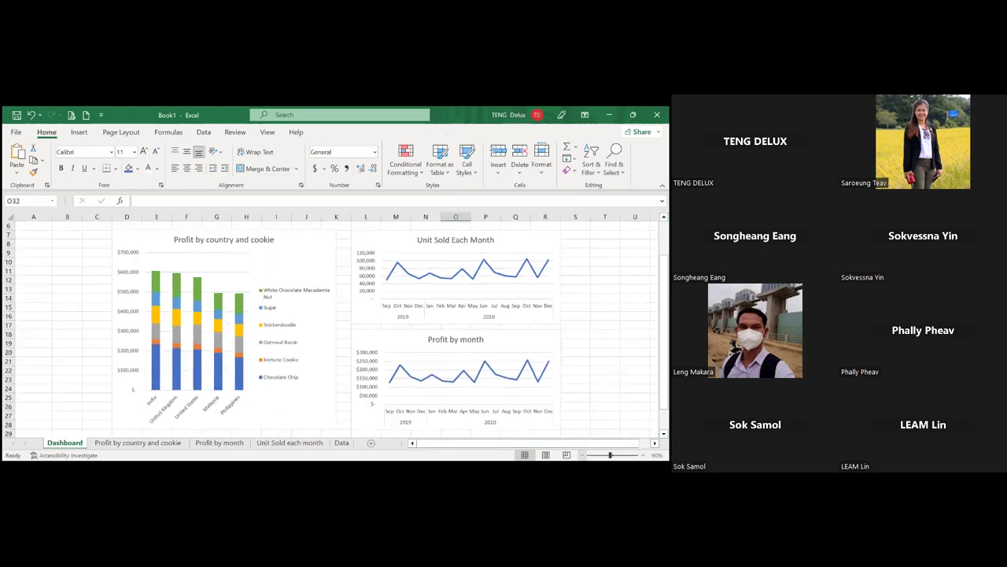
{"action": "left_click", "coordinate": [582, 454]}
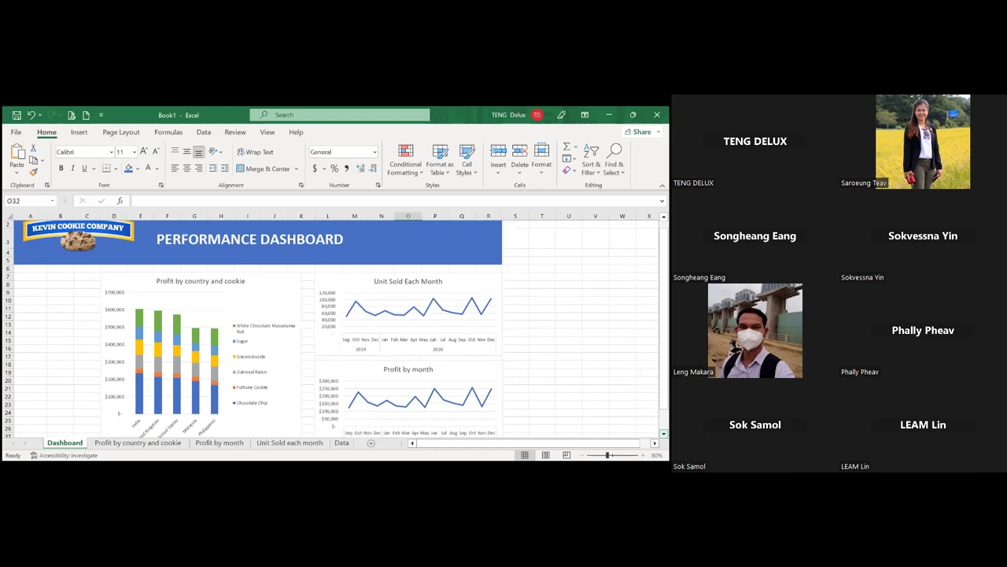
{"action": "scroll", "coordinate": [180, 411], "scroll_direction": "down", "scroll_amount": 1}
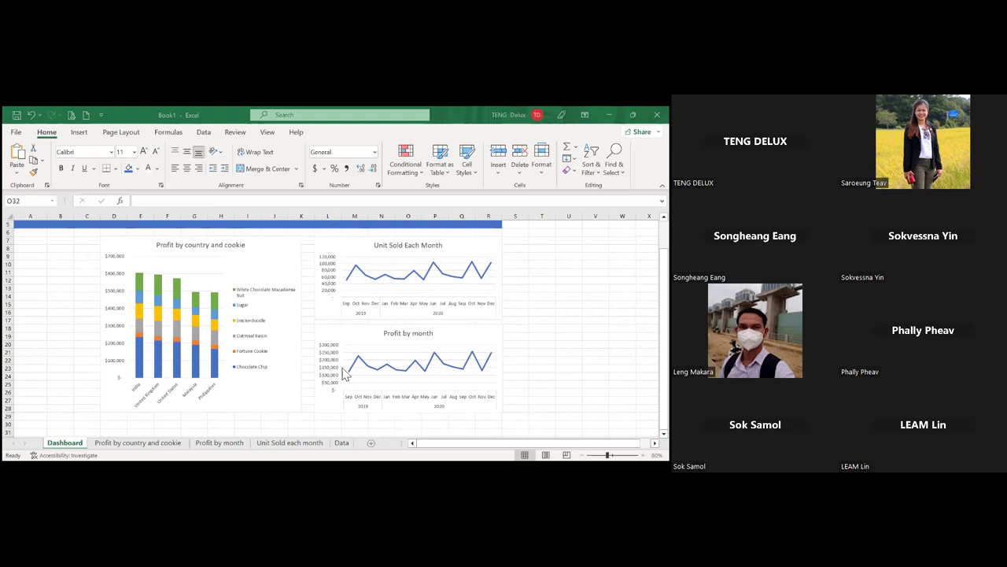
Step: Switch to the "How to Build Excel Interactive Dashboards" video and watch how the chart is placed and the timeline and slicers are added
{"action": "key", "text": "alt+Tab"}
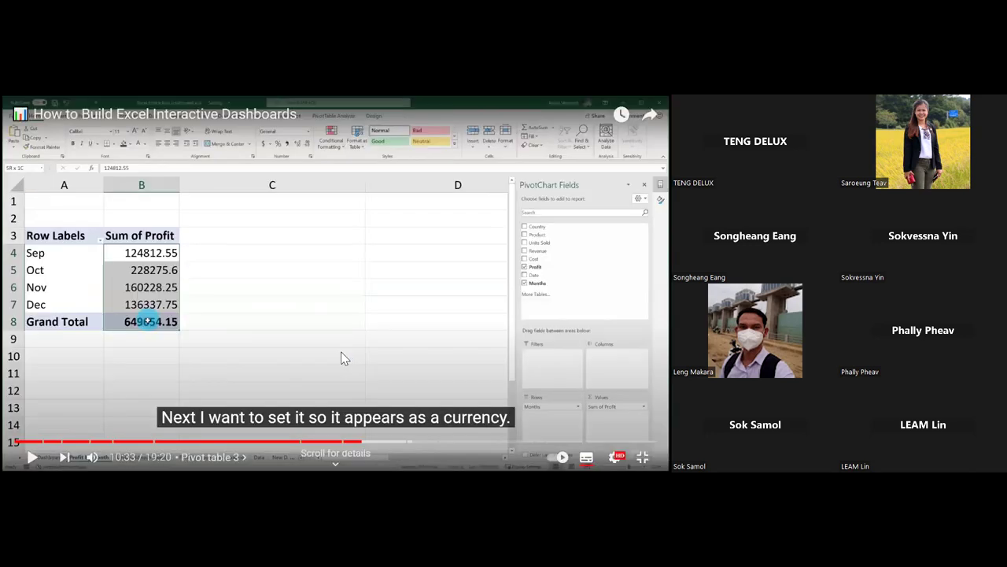
{"action": "left_click", "coordinate": [311, 118]}
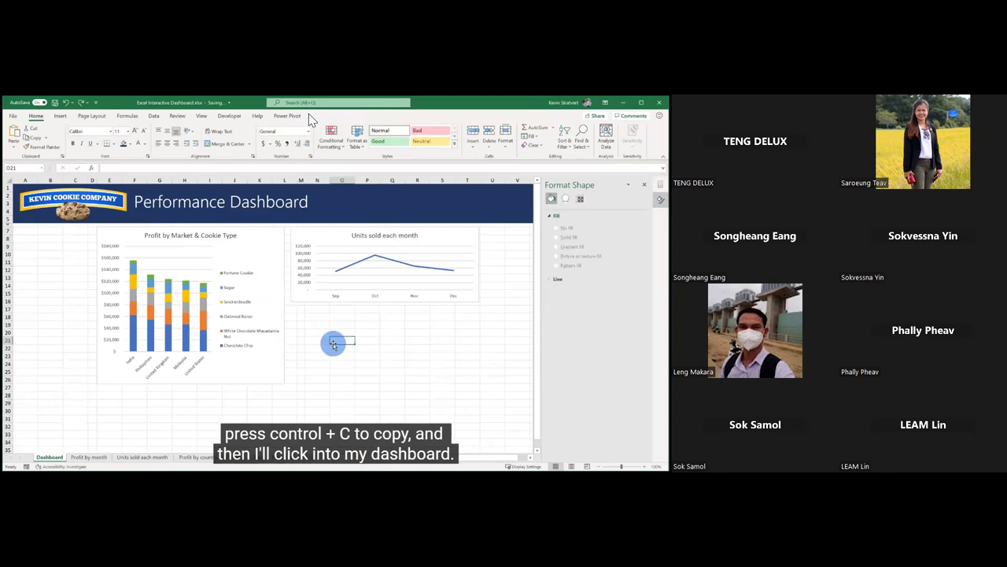
{"action": "key", "text": "ctrl+v"}
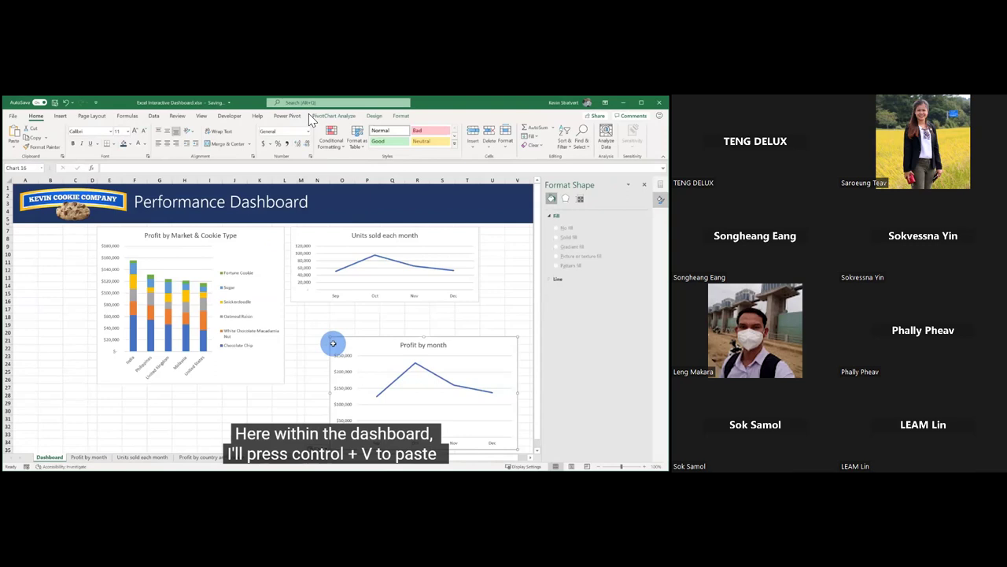
{"action": "left_click_drag", "start_coordinate": [332, 343], "coordinate": [294, 309]}
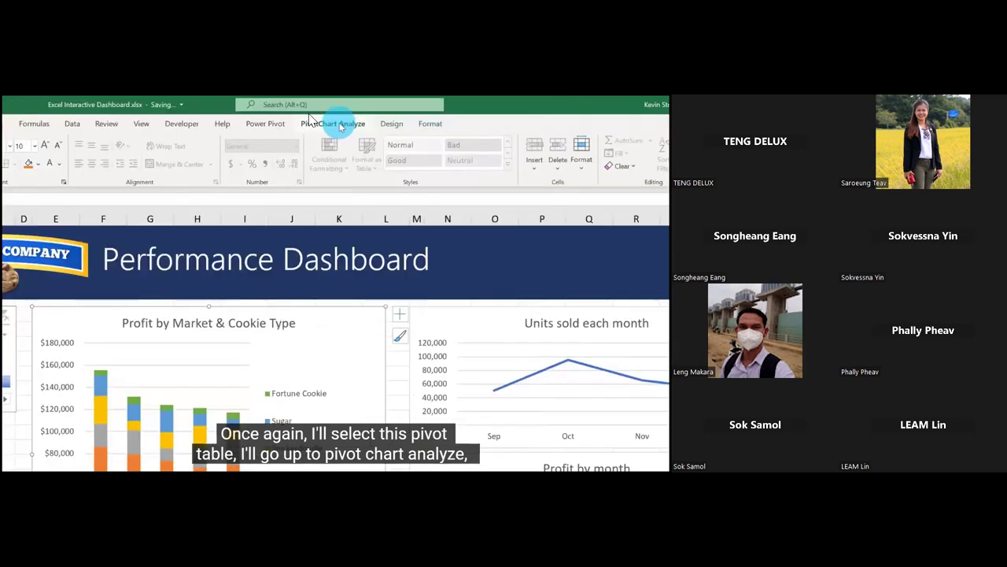
{"action": "left_click", "coordinate": [340, 124]}
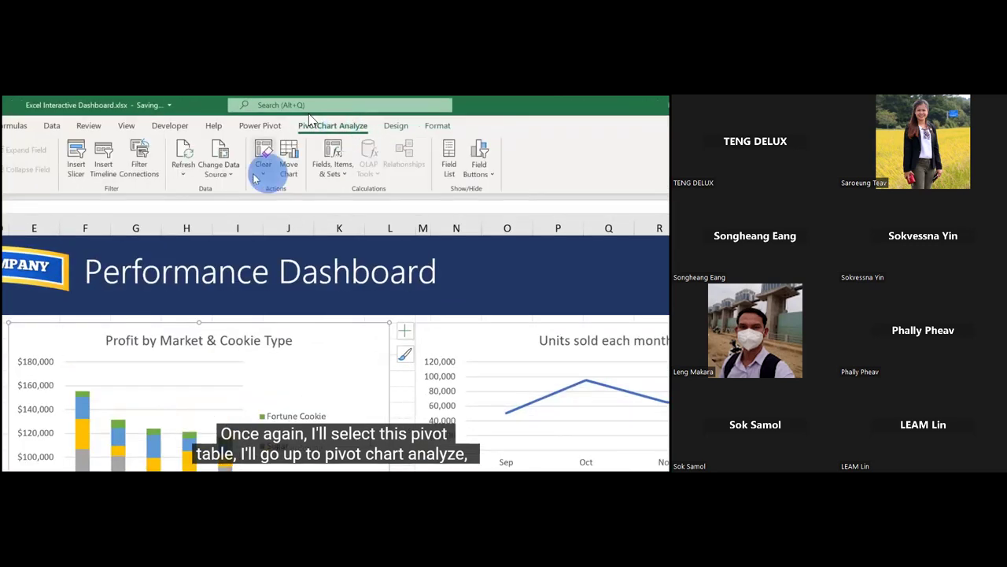
{"action": "left_click", "coordinate": [75, 161]}
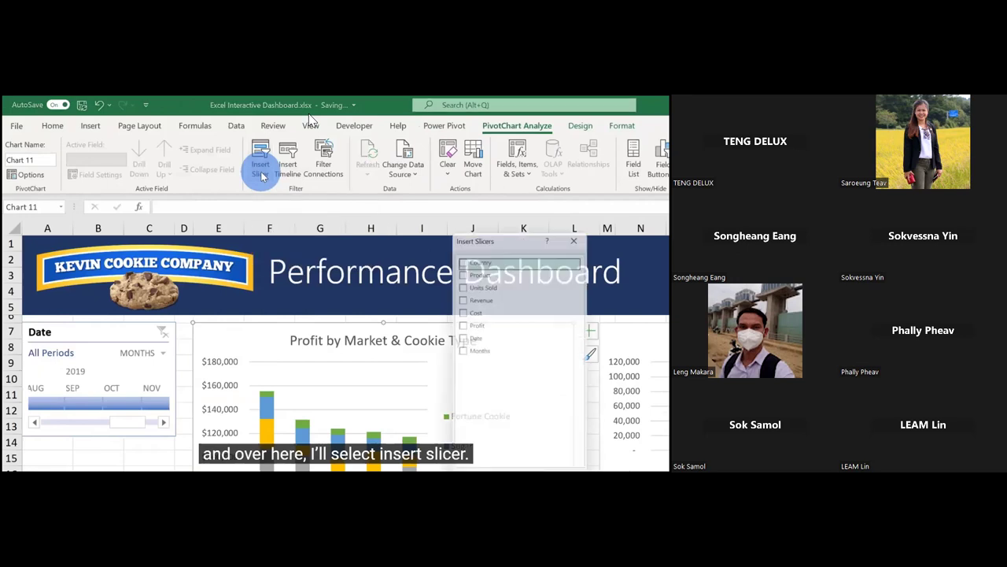
{"action": "left_click", "coordinate": [421, 242]}
{"action": "left_click", "coordinate": [422, 255]}
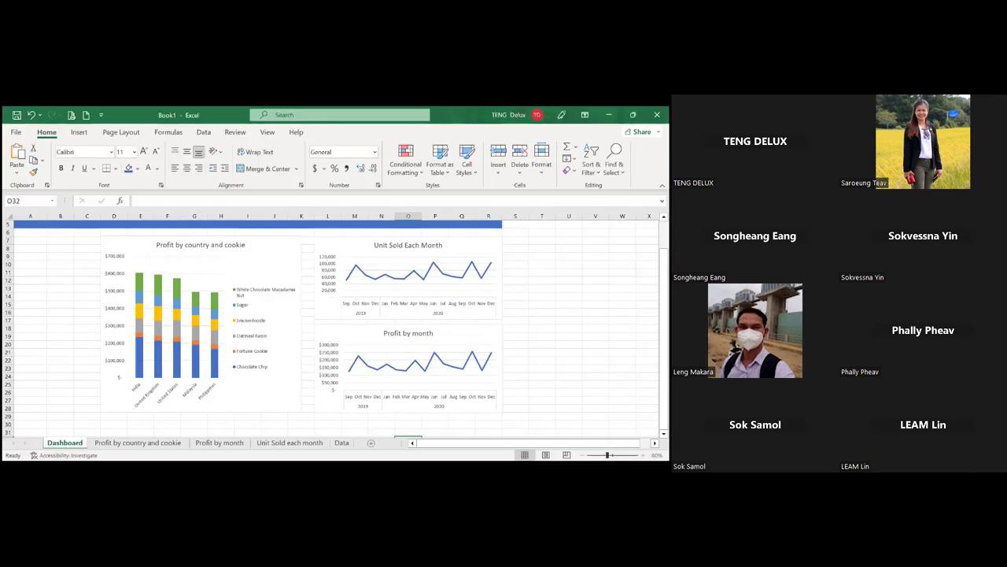
Step: In the Book1 workbook, insert a timeline on the Date field for the Profit by country and cookie chart
{"action": "scroll", "coordinate": [331, 330], "scroll_direction": "up", "scroll_amount": 2}
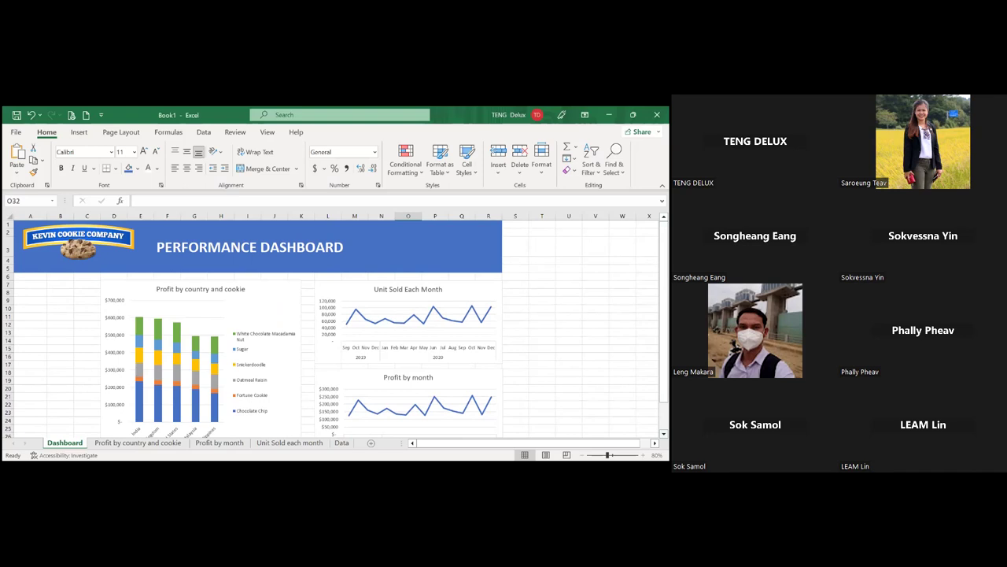
{"action": "scroll", "coordinate": [331, 331], "scroll_direction": "down", "scroll_amount": 2}
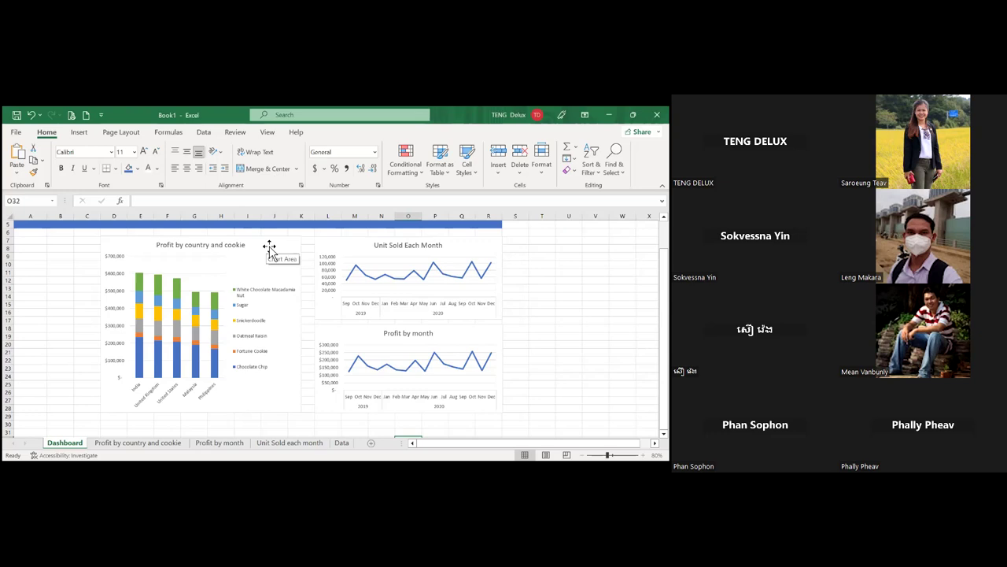
{"action": "left_click", "coordinate": [269, 249]}
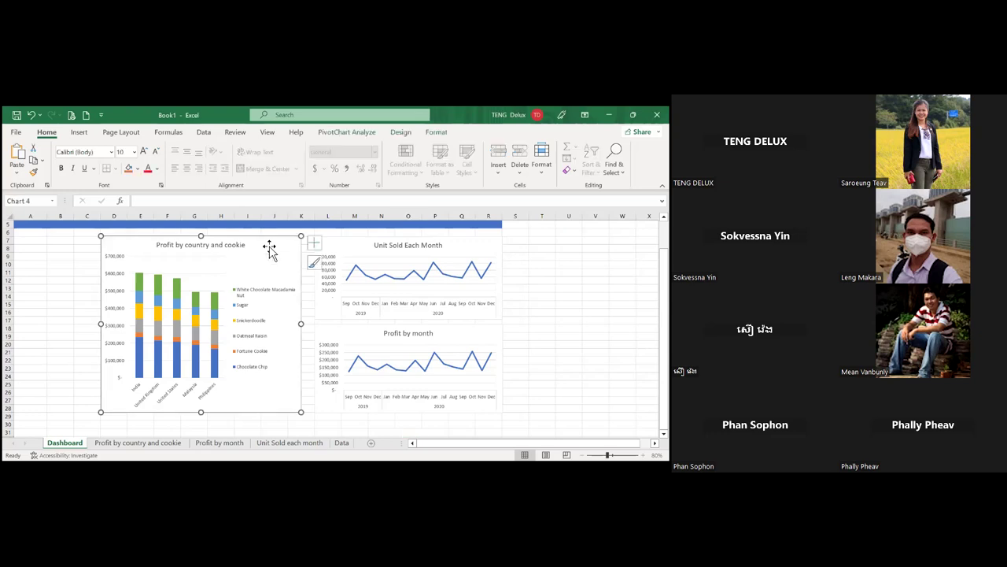
{"action": "left_click", "coordinate": [82, 132]}
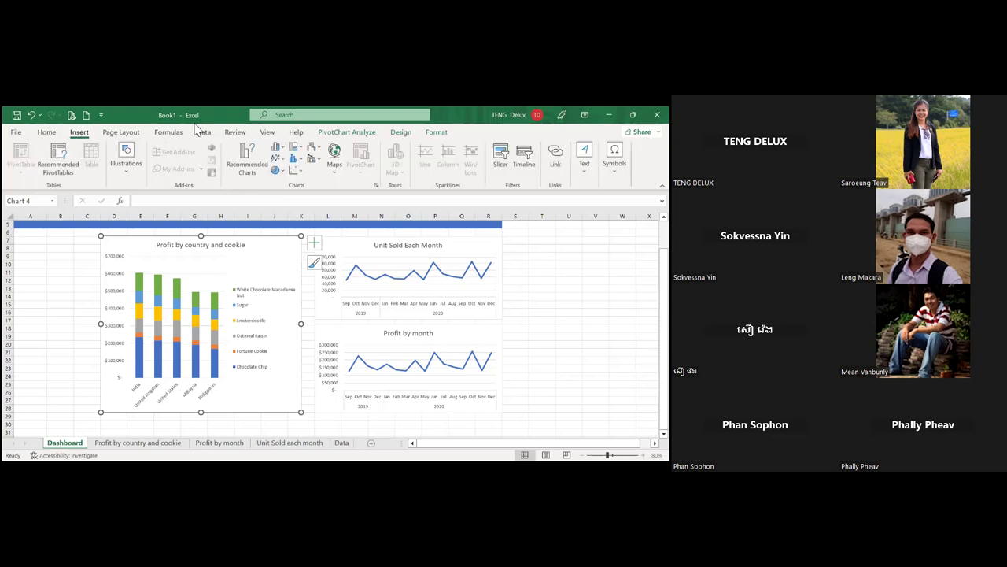
{"action": "left_click", "coordinate": [347, 132]}
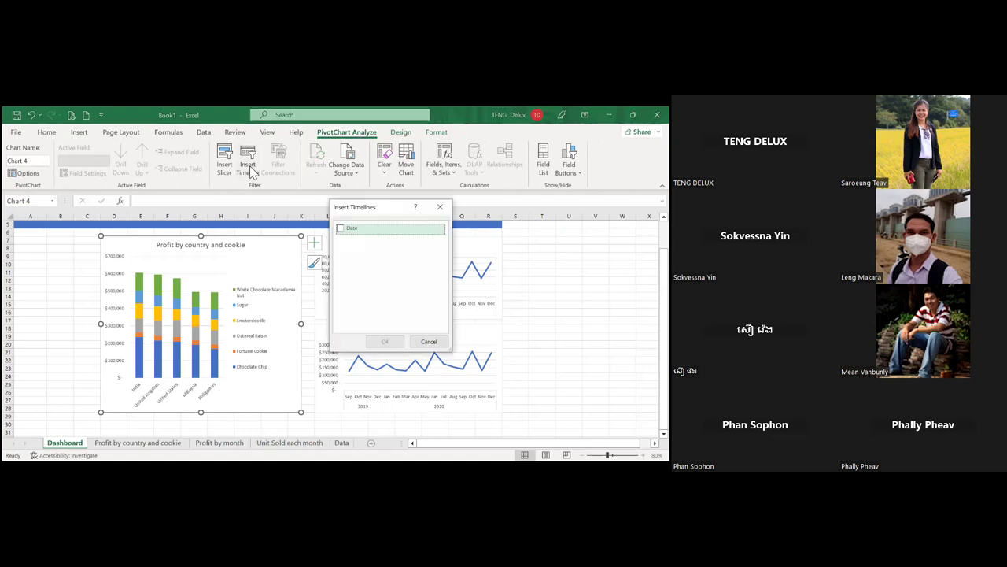
{"action": "left_click", "coordinate": [341, 229]}
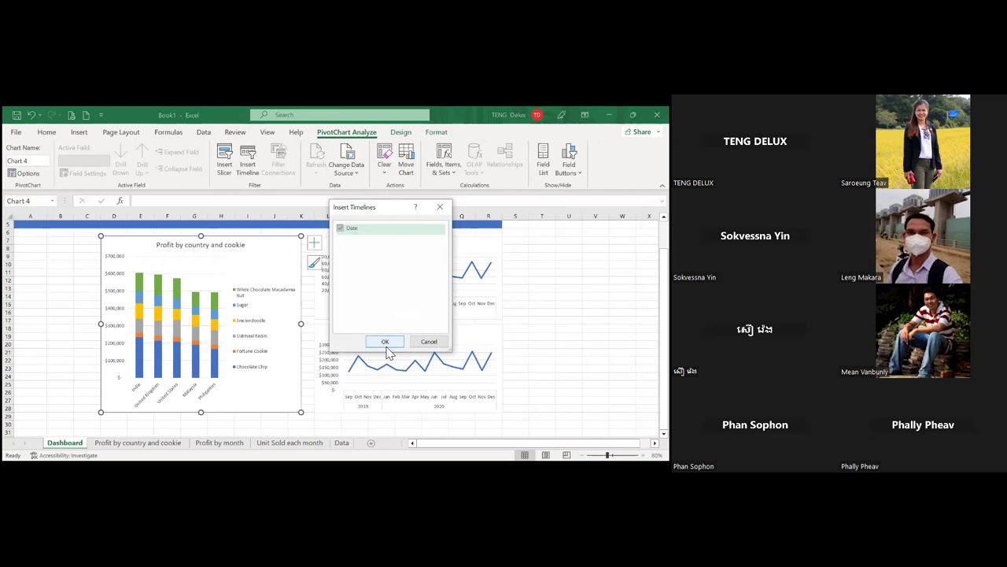
{"action": "left_click", "coordinate": [386, 344]}
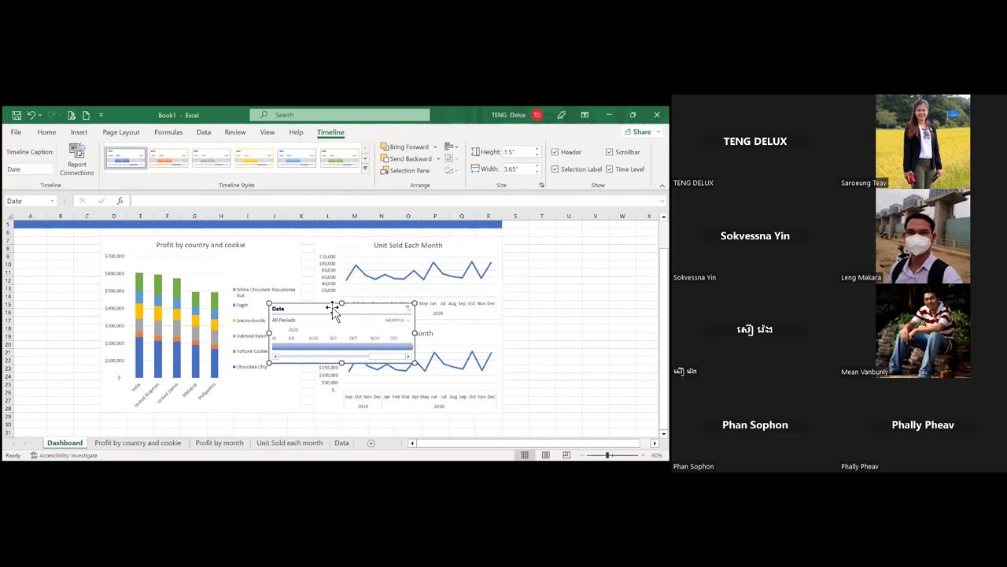
Step: Shift the Date timeline to start at June 2019 and widen it to about 8.9 inches
{"action": "left_click", "coordinate": [315, 358]}
{"action": "left_click", "coordinate": [315, 358]}
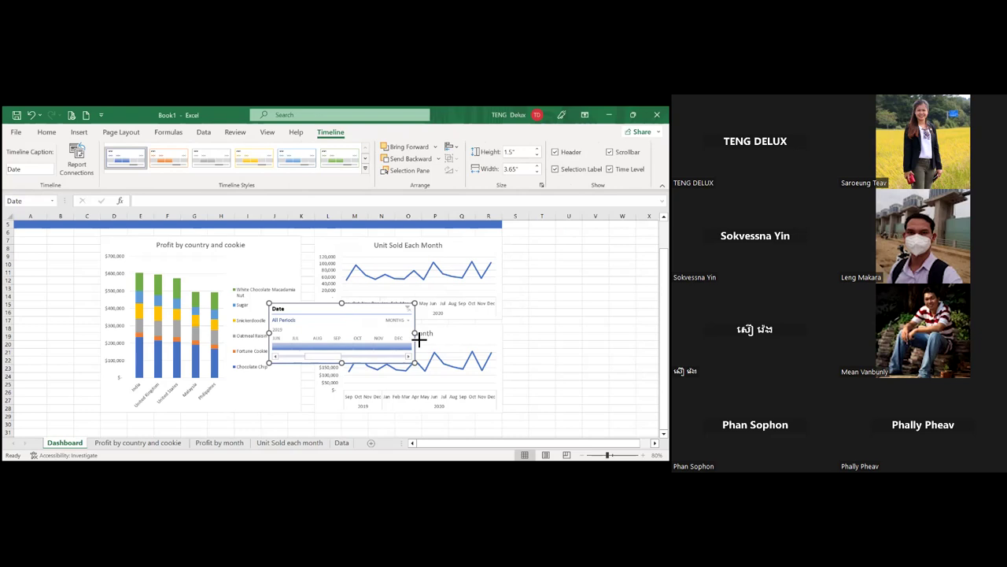
{"action": "left_click_drag", "start_coordinate": [415, 333], "coordinate": [455, 333]}
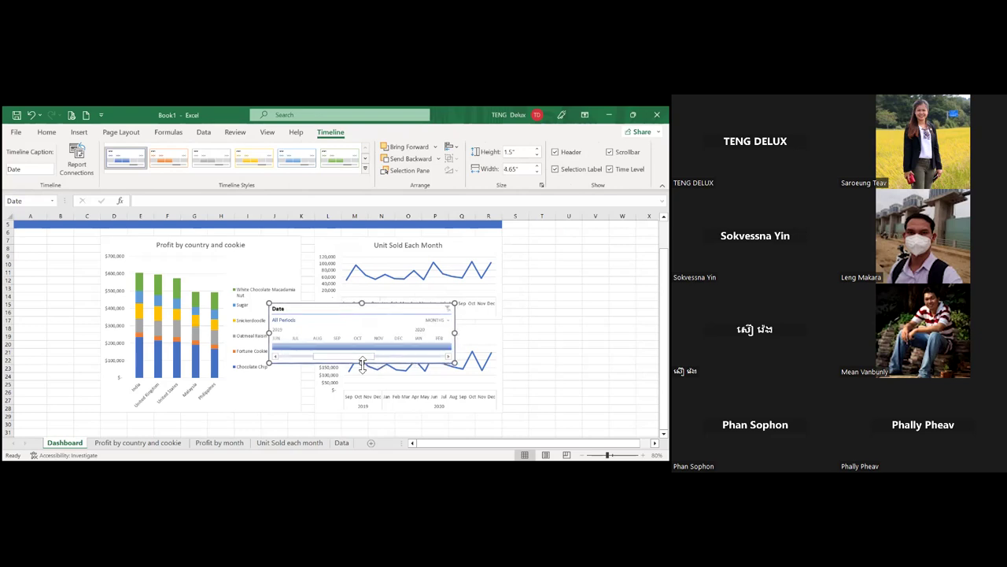
{"action": "left_click_drag", "start_coordinate": [365, 384], "coordinate": [358, 368]}
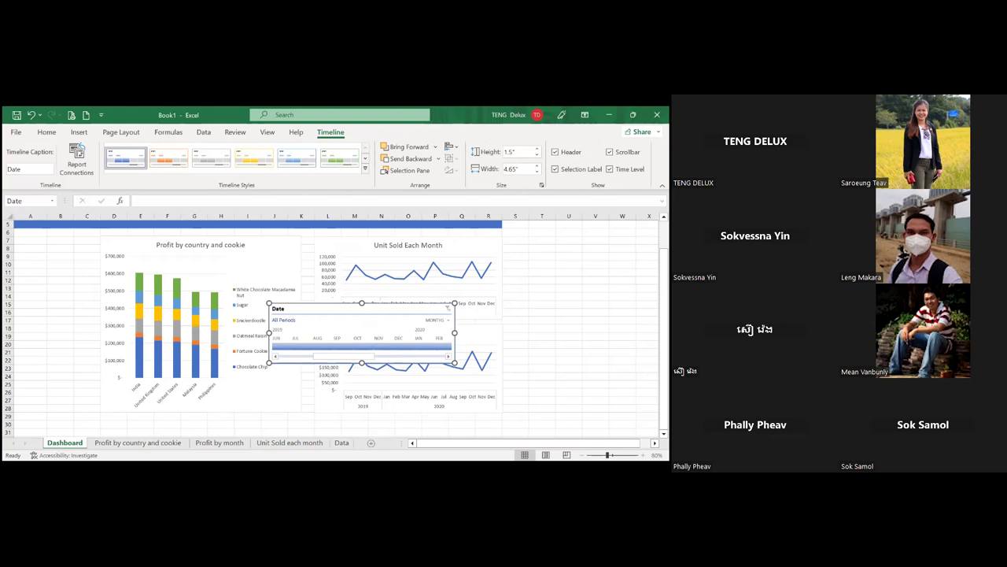
{"action": "left_click_drag", "start_coordinate": [454, 333], "coordinate": [589, 333]}
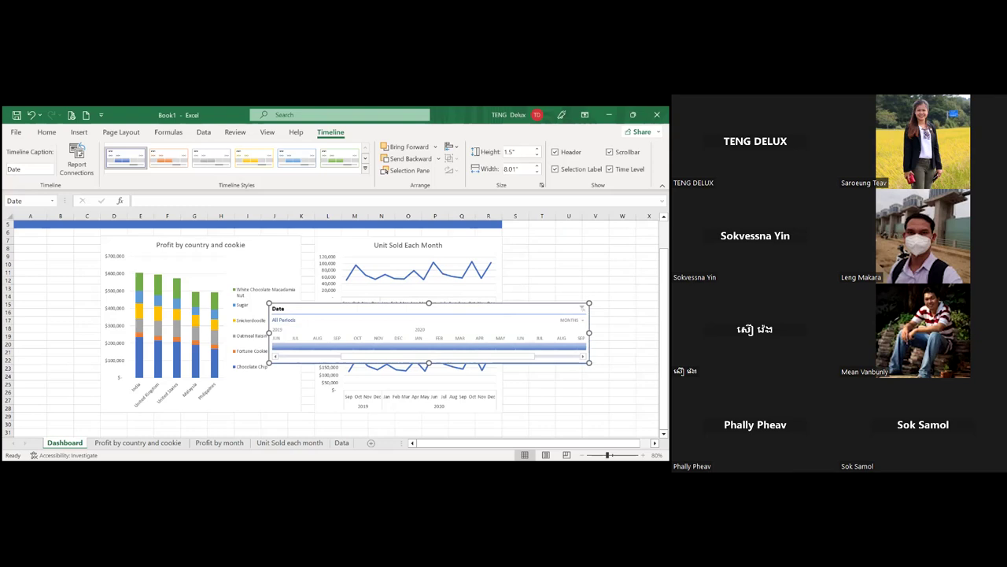
{"action": "left_click_drag", "start_coordinate": [588, 333], "coordinate": [625, 333]}
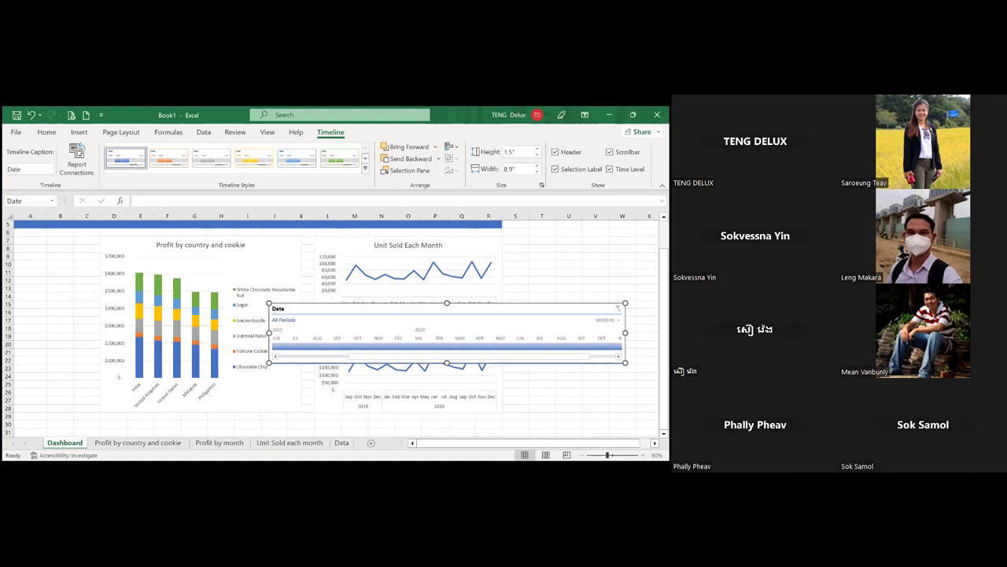
Step: Move the Date timeline beside the Profit by country and cookie chart, narrow it to 1.95 inches and group it by years
{"action": "left_click_drag", "start_coordinate": [625, 333], "coordinate": [525, 333]}
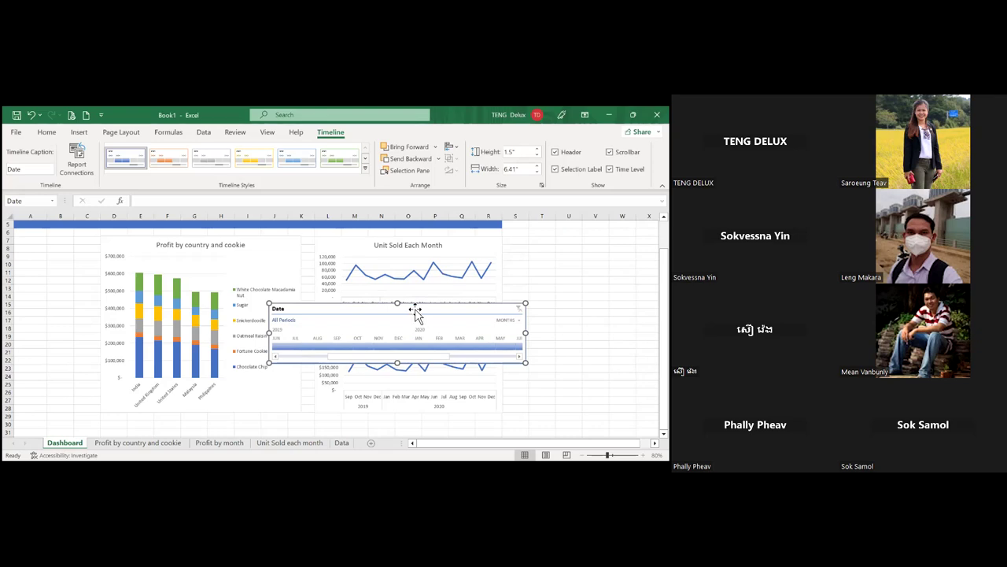
{"action": "left_click_drag", "start_coordinate": [525, 333], "coordinate": [474, 333]}
{"action": "left_click_drag", "start_coordinate": [417, 311], "coordinate": [146, 241]}
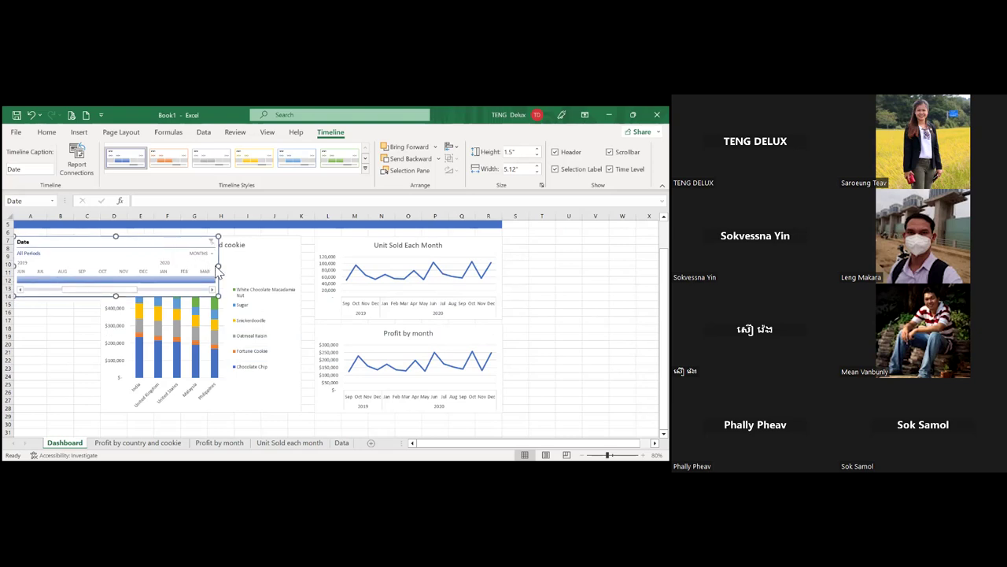
{"action": "left_click_drag", "start_coordinate": [218, 265], "coordinate": [110, 266]}
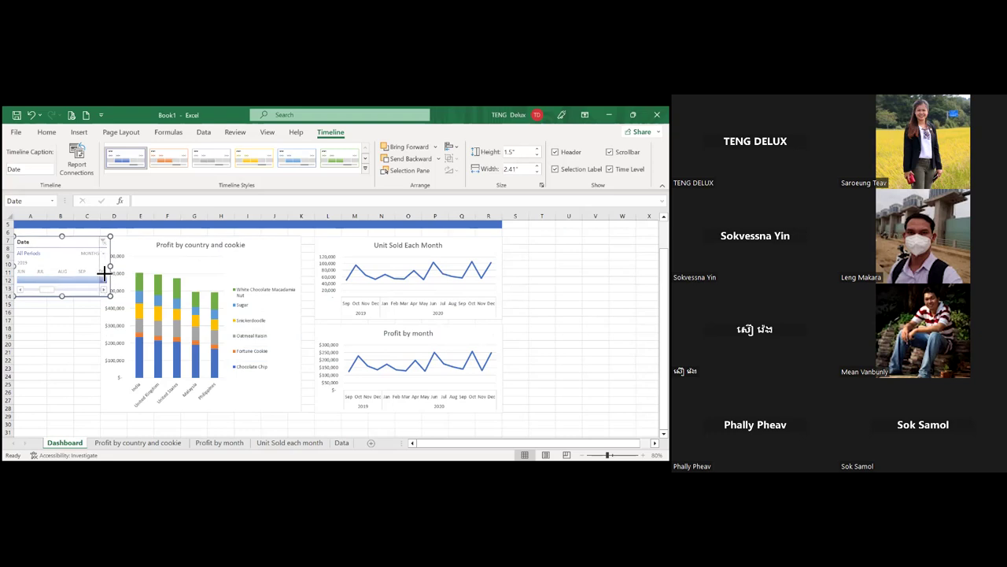
{"action": "left_click_drag", "start_coordinate": [104, 272], "coordinate": [94, 267]}
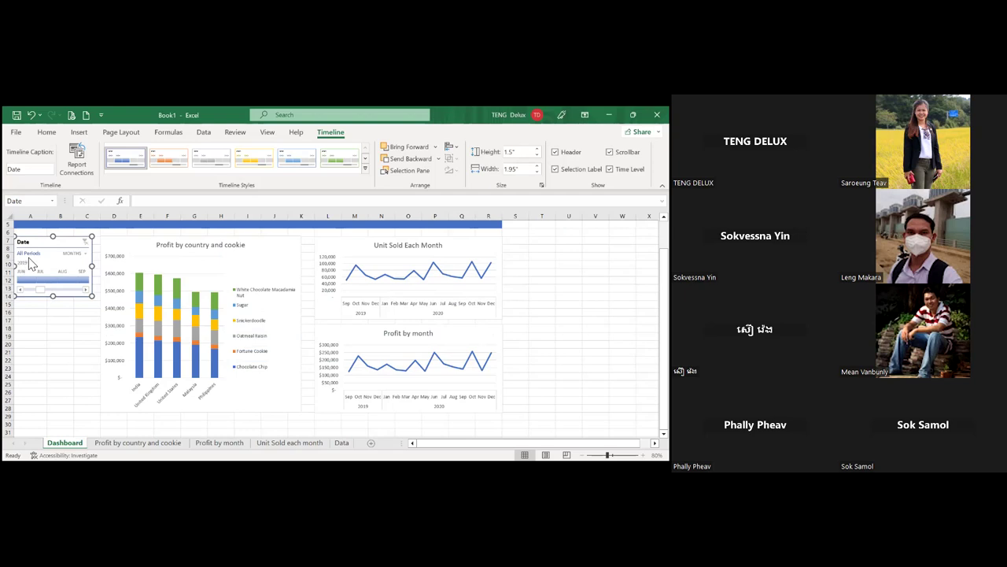
{"action": "left_click", "coordinate": [73, 253]}
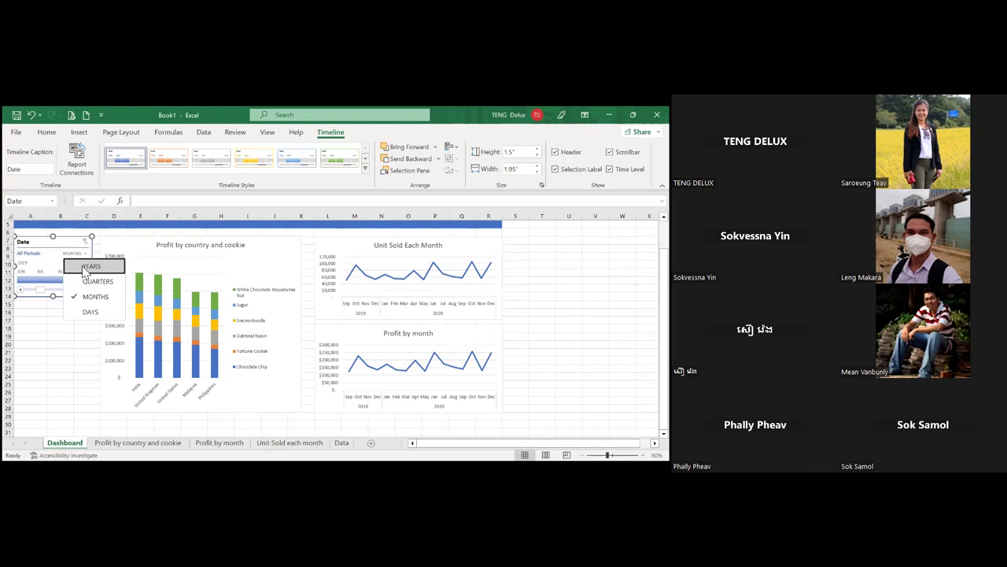
{"action": "left_click", "coordinate": [87, 267]}
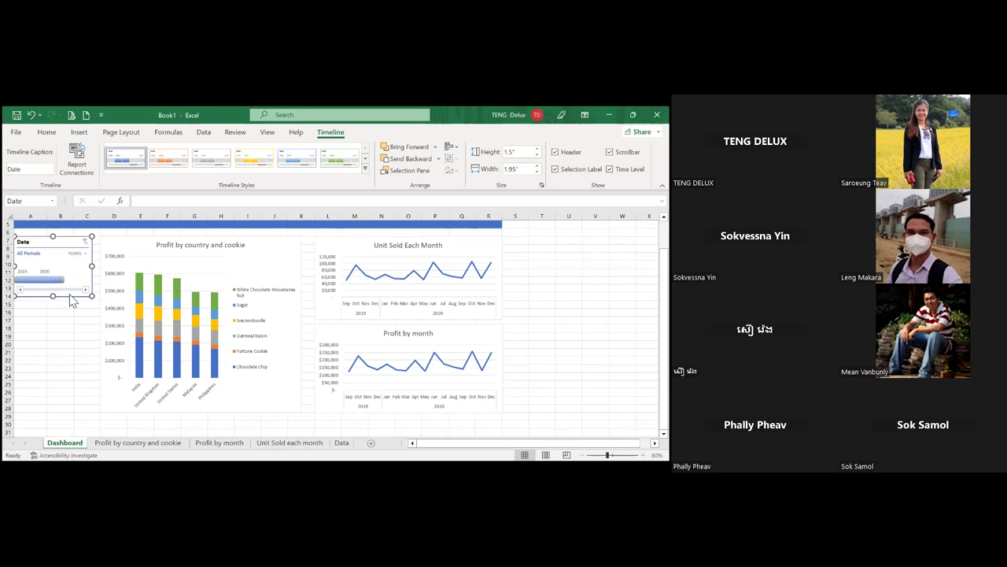
Step: Delete the Date timeline and insert a new one on the Date field for the Profit by country and cookie chart
{"action": "key", "text": "Delete"}
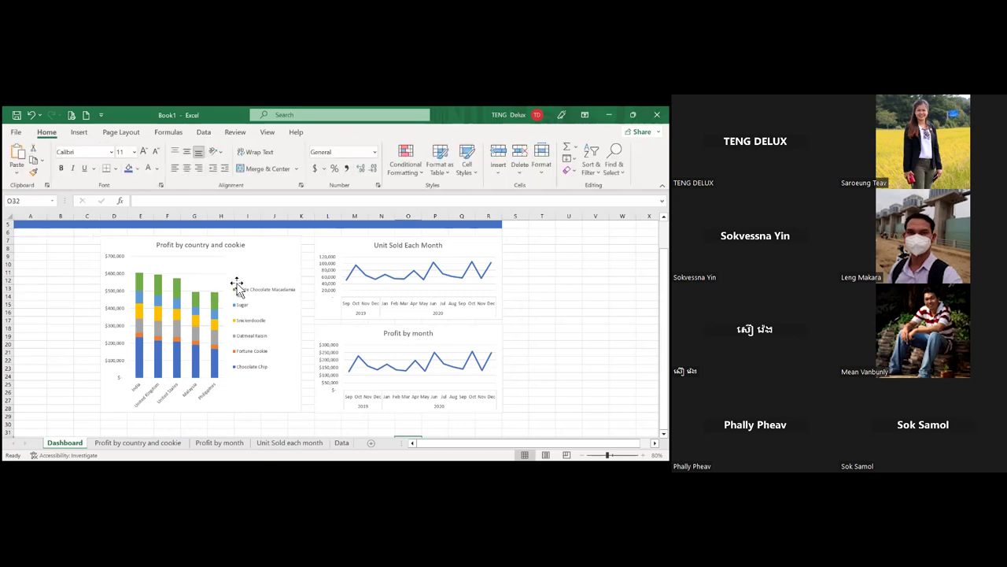
{"action": "left_click", "coordinate": [261, 268]}
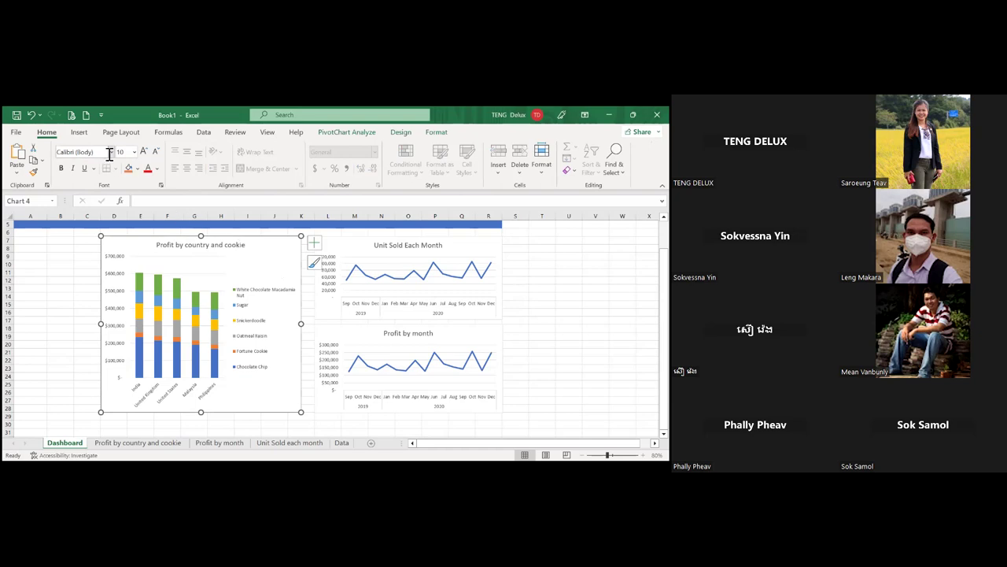
{"action": "left_click", "coordinate": [79, 133]}
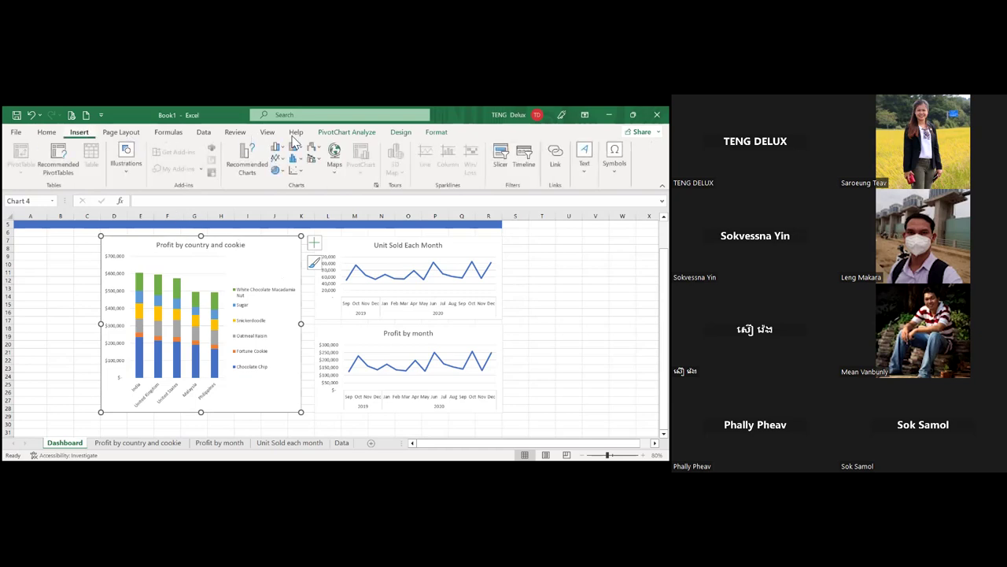
{"action": "left_click", "coordinate": [358, 133]}
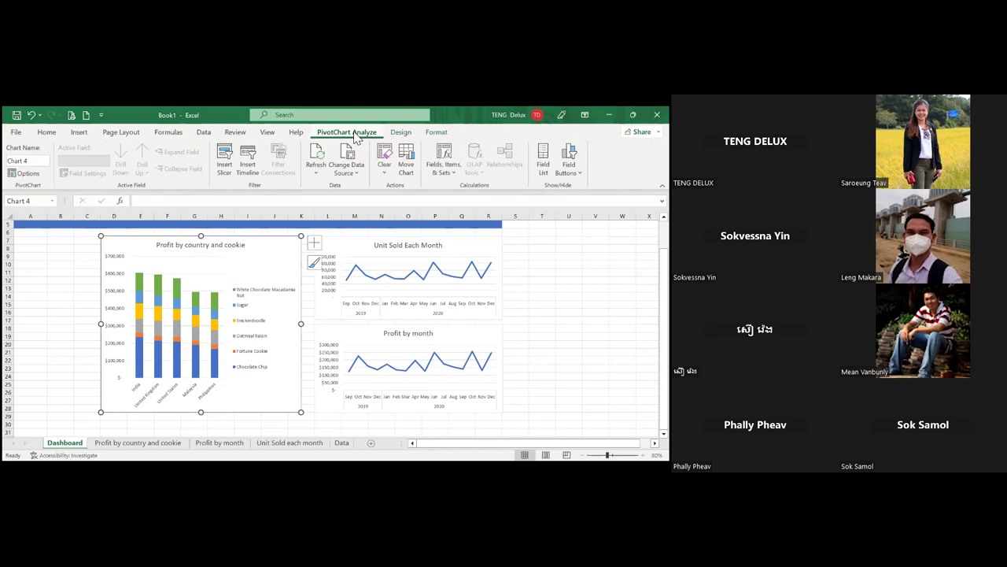
{"action": "left_click", "coordinate": [248, 165]}
{"action": "left_click", "coordinate": [341, 229]}
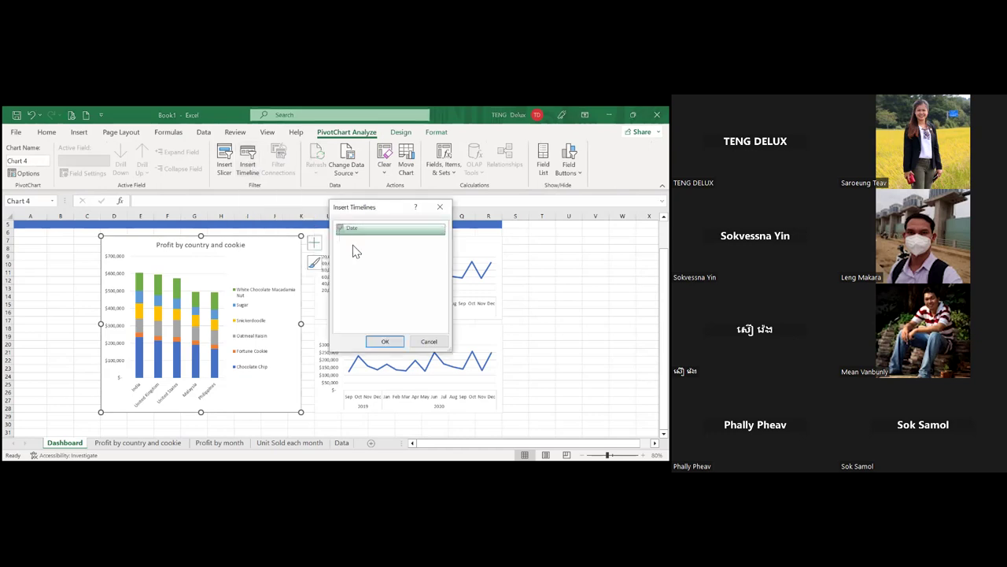
{"action": "left_click", "coordinate": [384, 343]}
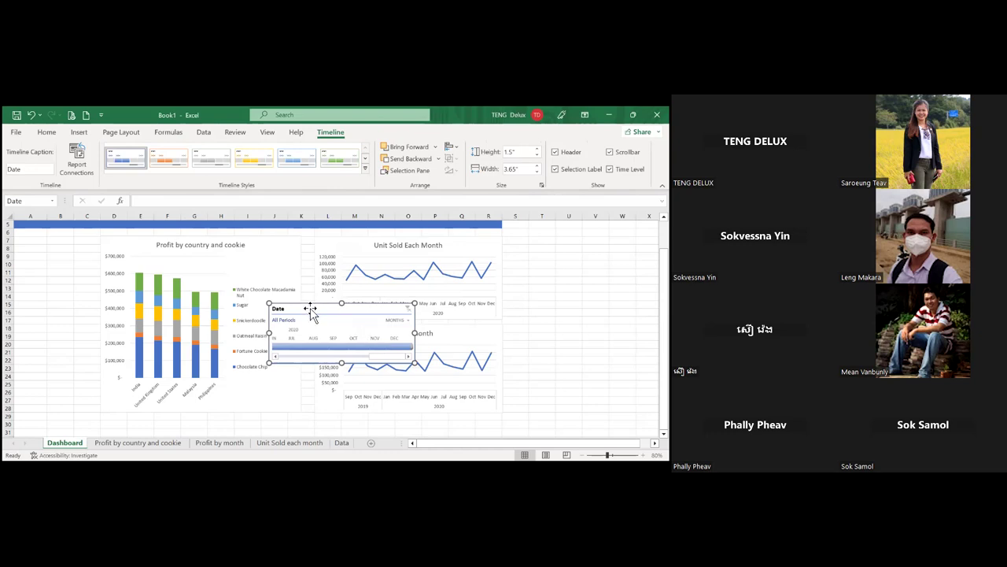
Step: Move the Date timeline over columns A and B beside the charts, widen those columns, and size the timeline to about 2.57 inches wide
{"action": "left_click_drag", "start_coordinate": [312, 312], "coordinate": [58, 245]}
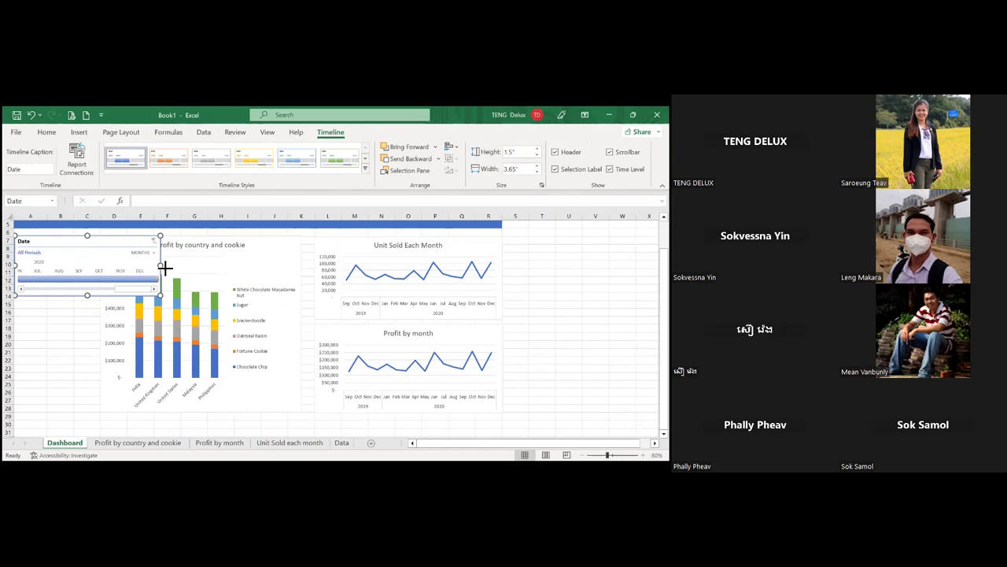
{"action": "left_click_drag", "start_coordinate": [115, 265], "coordinate": [95, 264]}
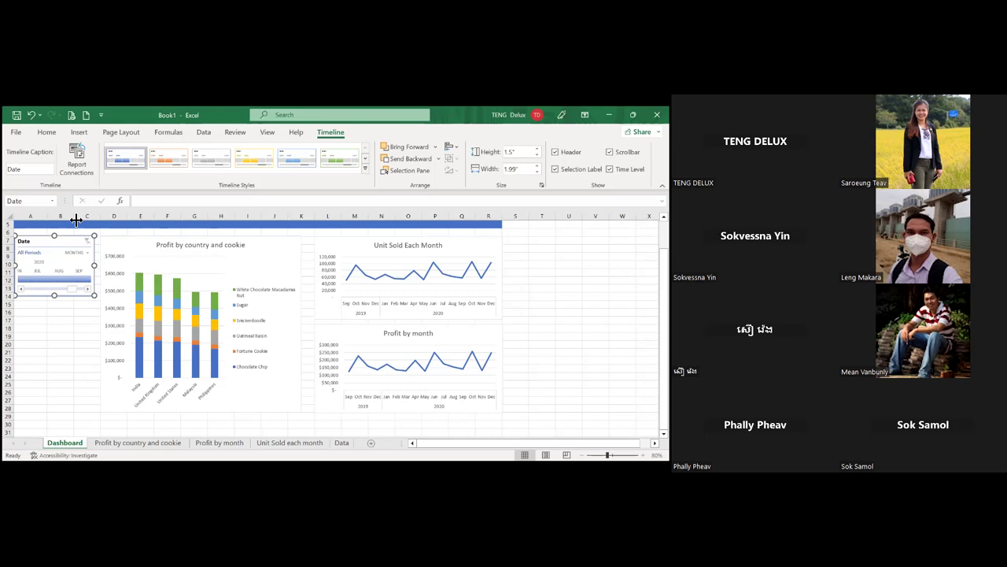
{"action": "left_click_drag", "start_coordinate": [86, 219], "coordinate": [64, 216]}
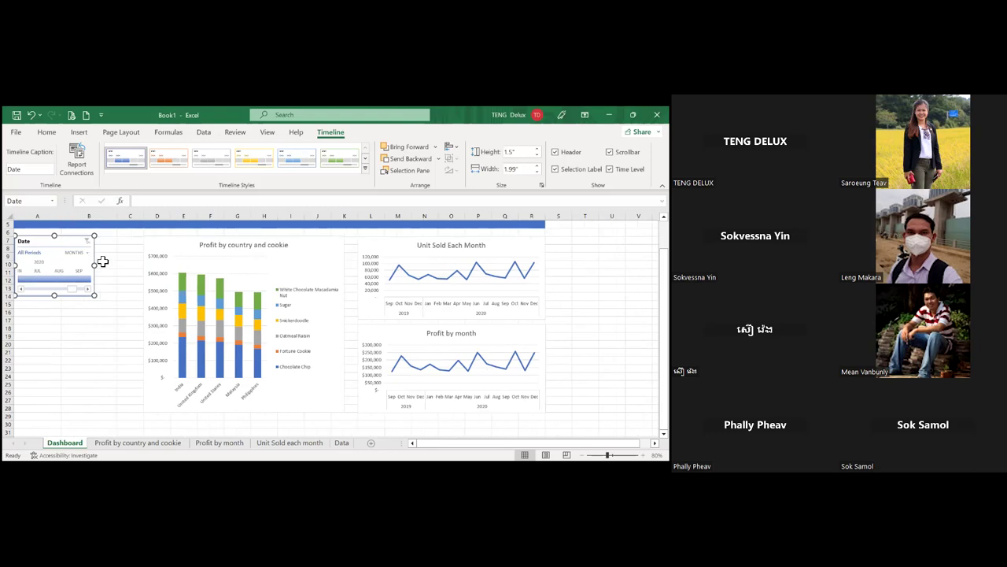
{"action": "left_click_drag", "start_coordinate": [94, 269], "coordinate": [122, 274]}
Step: Shift the Date timeline to its earliest months and try its years and quarters time levels
{"action": "left_click", "coordinate": [21, 289]}
{"action": "left_click", "coordinate": [22, 289]}
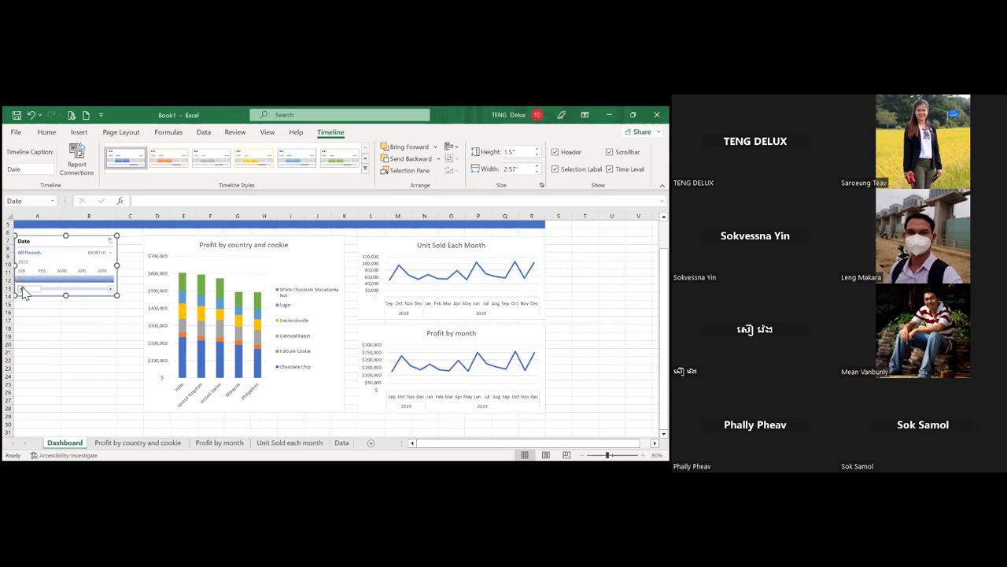
{"action": "left_click", "coordinate": [109, 253]}
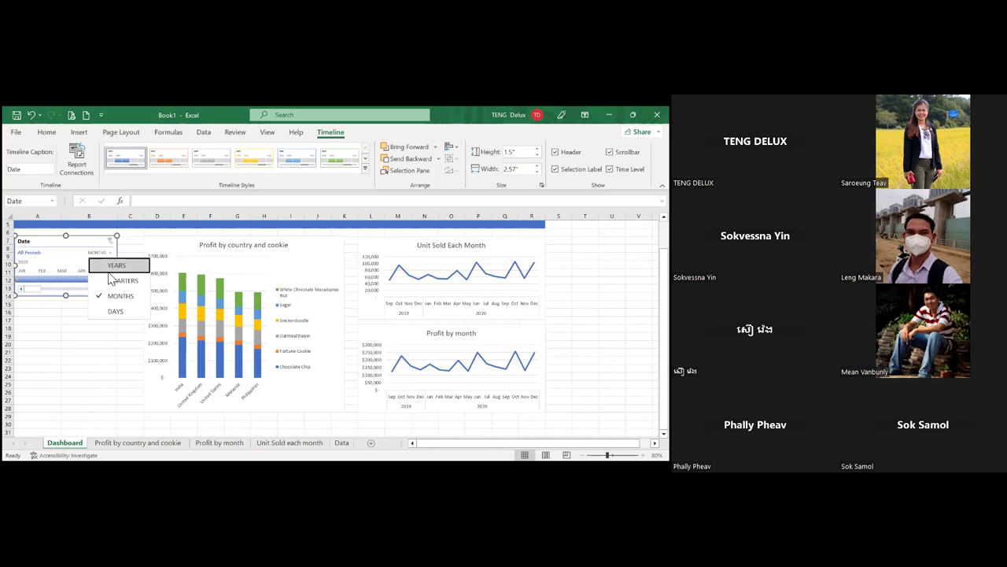
{"action": "left_click", "coordinate": [110, 268]}
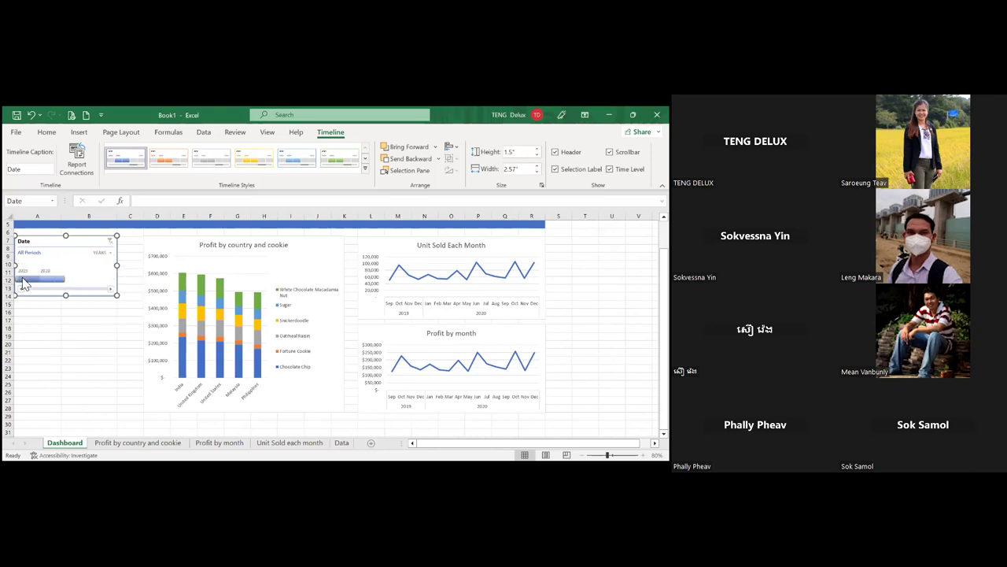
{"action": "left_click", "coordinate": [111, 253]}
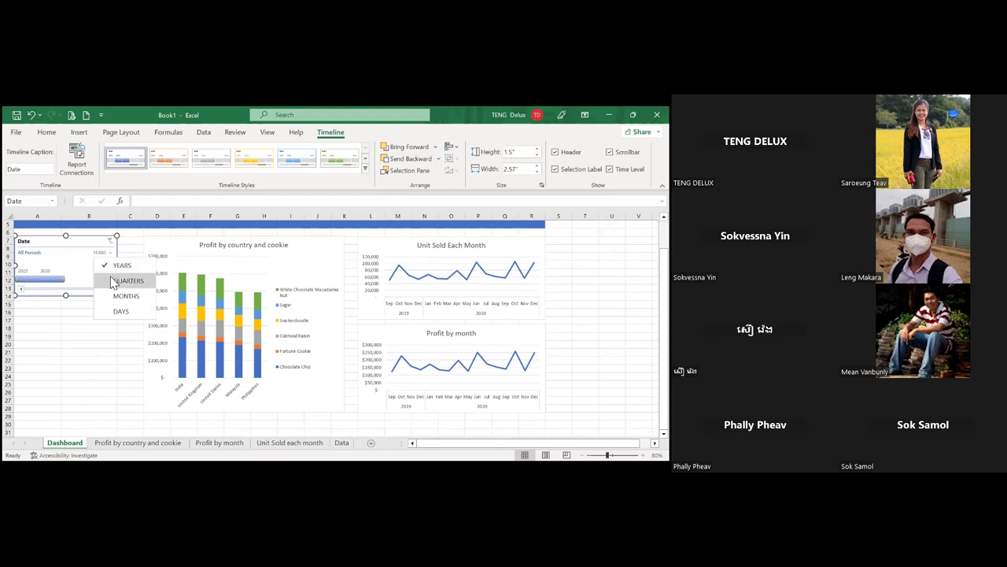
{"action": "left_click", "coordinate": [118, 280]}
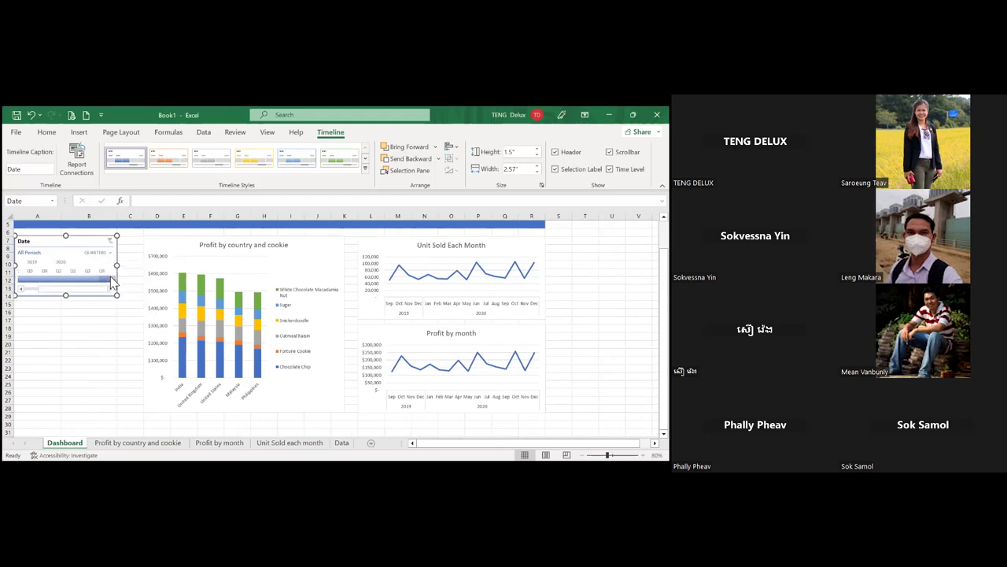
Step: Browse the timeline's quarters, set its time level back to months and shift it to start at September 2019
{"action": "left_click", "coordinate": [25, 289]}
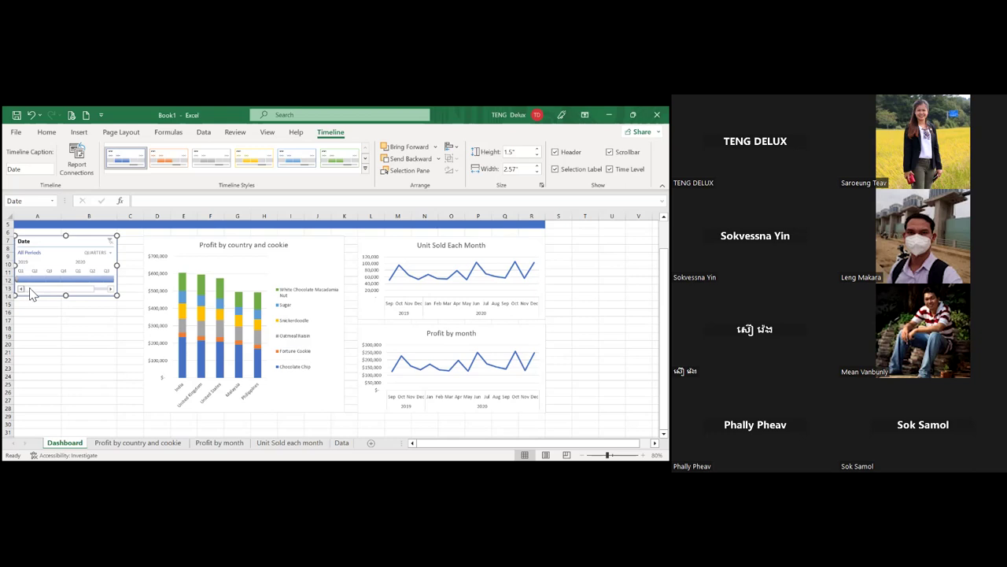
{"action": "left_click", "coordinate": [110, 291]}
{"action": "left_click", "coordinate": [32, 291]}
{"action": "left_click", "coordinate": [31, 293]}
{"action": "left_click", "coordinate": [111, 253]}
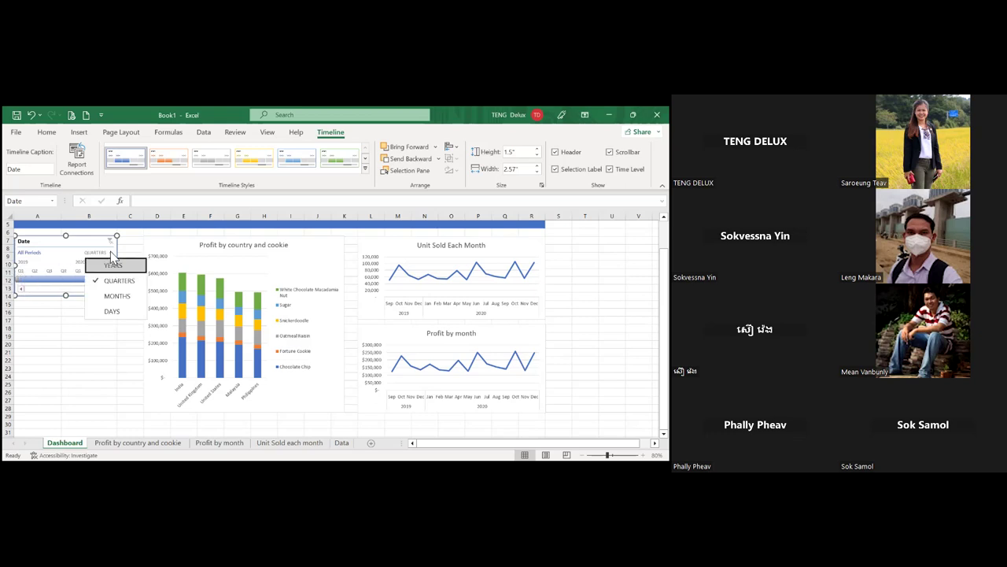
{"action": "left_click", "coordinate": [109, 297]}
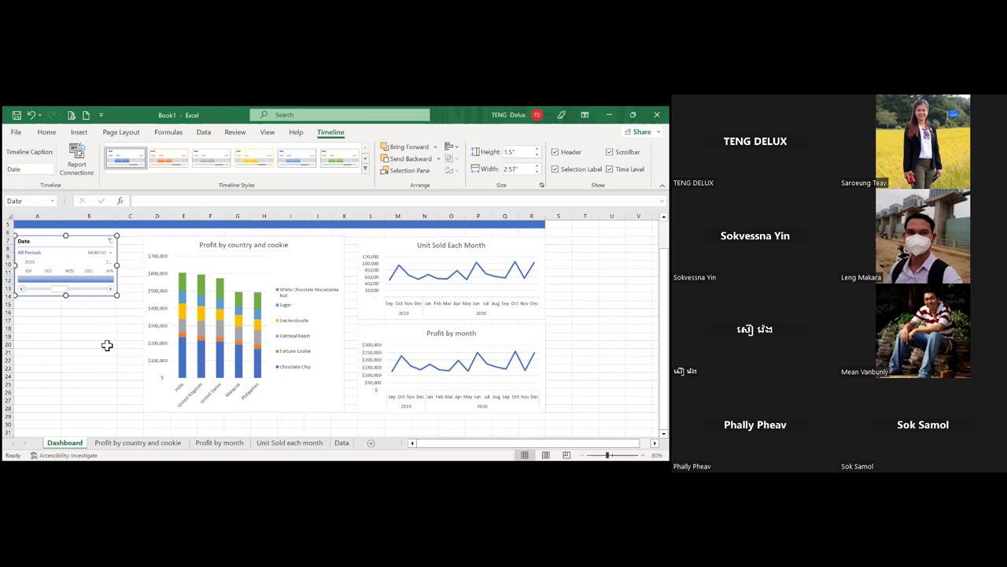
{"action": "left_click", "coordinate": [110, 289]}
Step: Try several light timeline styles and apply the first dark blue style to the Date timeline
{"action": "left_click", "coordinate": [168, 159]}
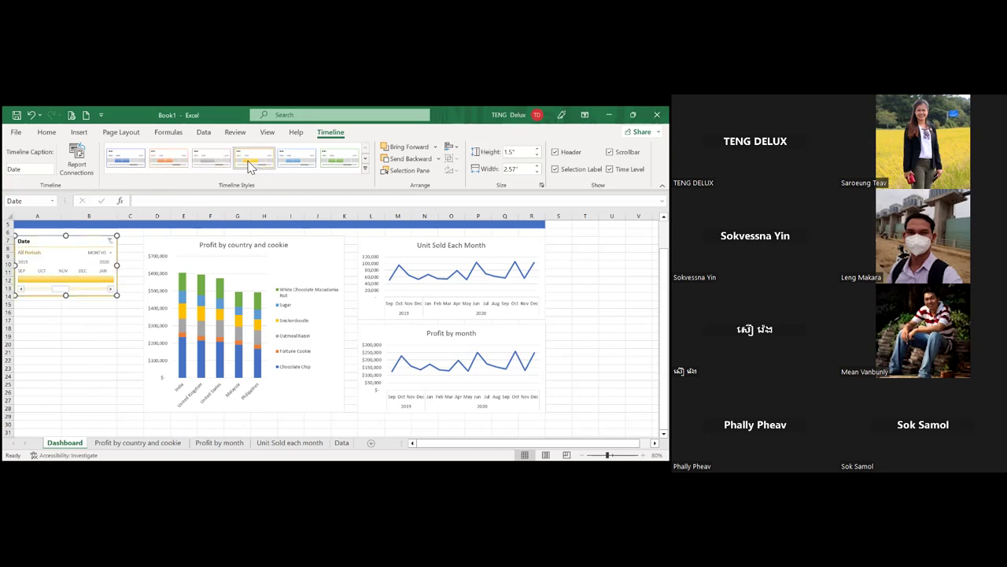
{"action": "left_click", "coordinate": [297, 160]}
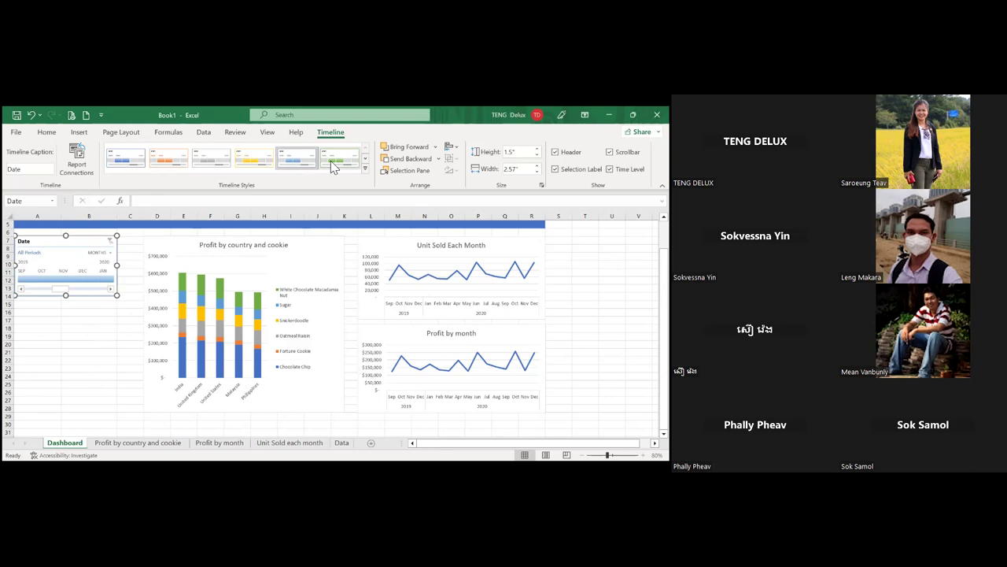
{"action": "left_click", "coordinate": [336, 162]}
{"action": "left_click", "coordinate": [364, 168]}
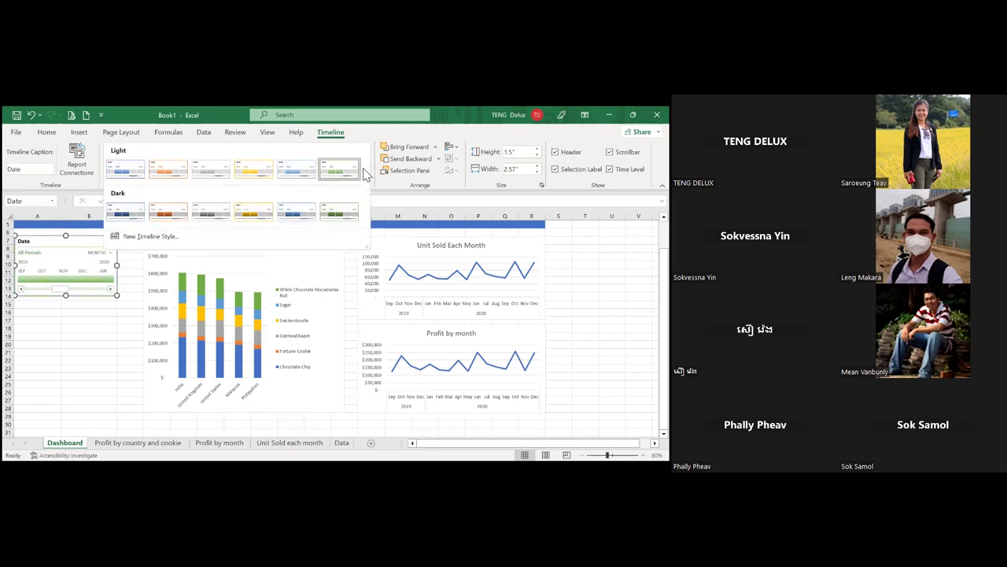
{"action": "left_click", "coordinate": [130, 218]}
{"action": "left_click", "coordinate": [55, 338]}
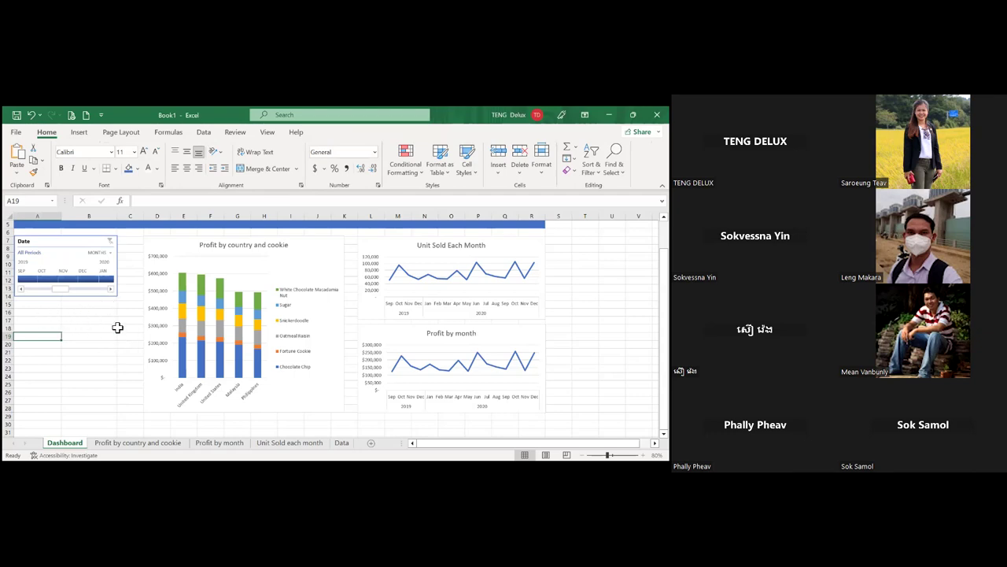
Step: Insert Country and Product slicers for the Profit by country and cookie chart
{"action": "left_click", "coordinate": [325, 271]}
{"action": "left_click", "coordinate": [80, 133]}
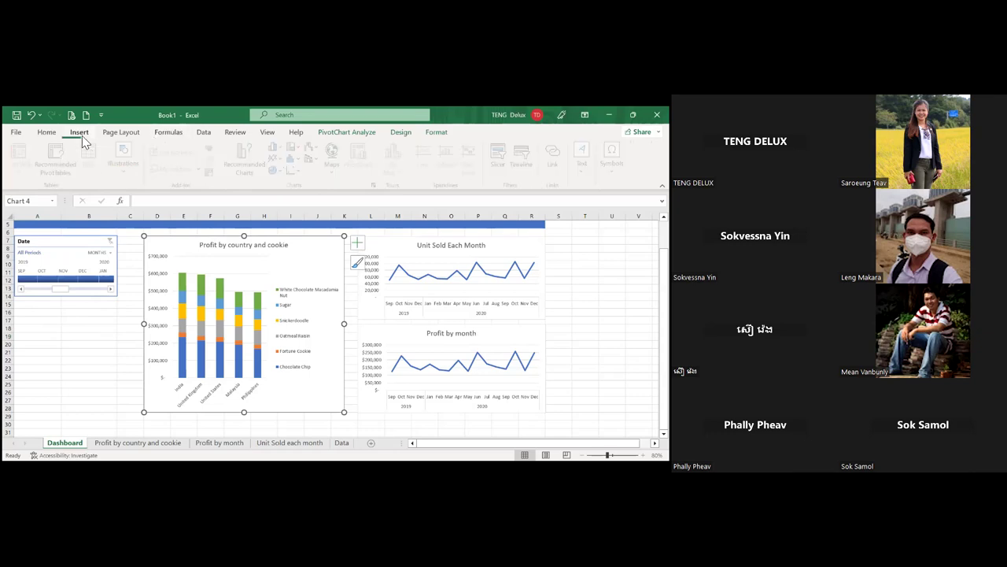
{"action": "left_click", "coordinate": [355, 134]}
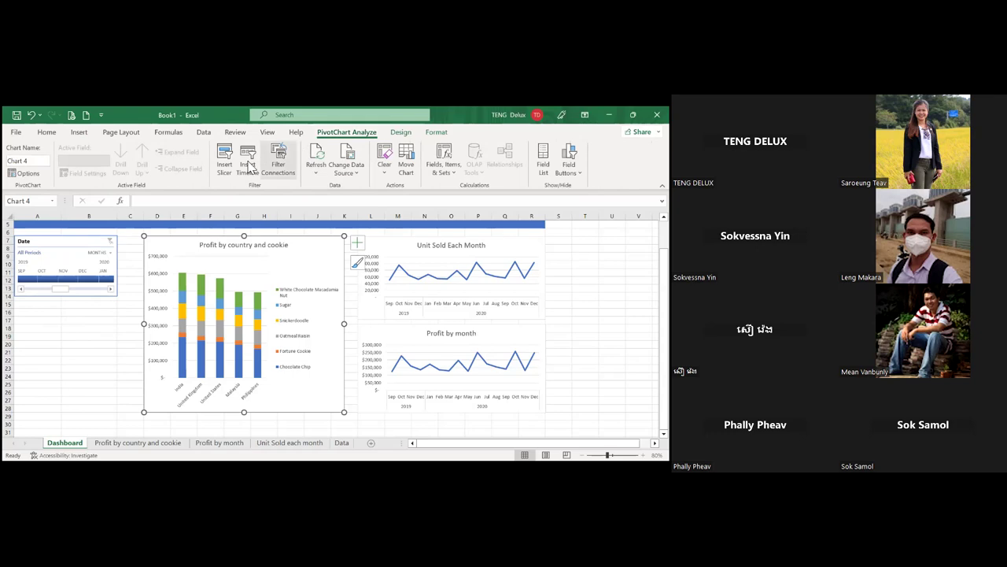
{"action": "left_click", "coordinate": [226, 163]}
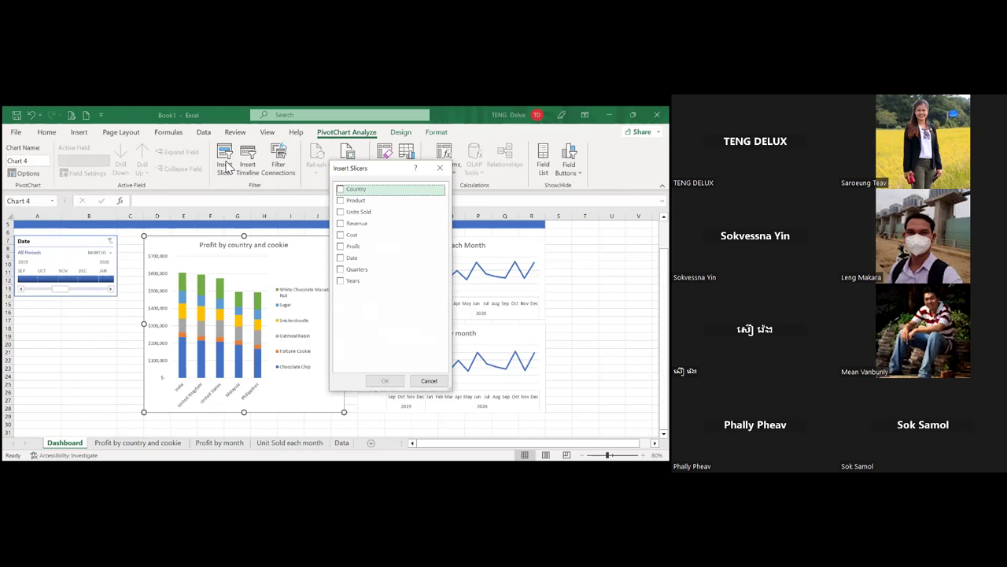
{"action": "left_click", "coordinate": [347, 191]}
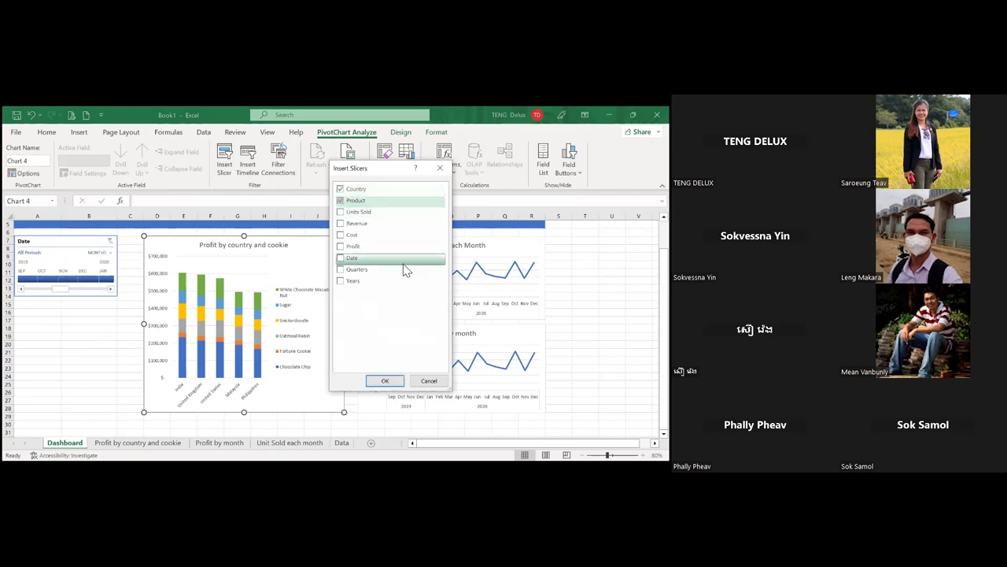
{"action": "left_click", "coordinate": [383, 382]}
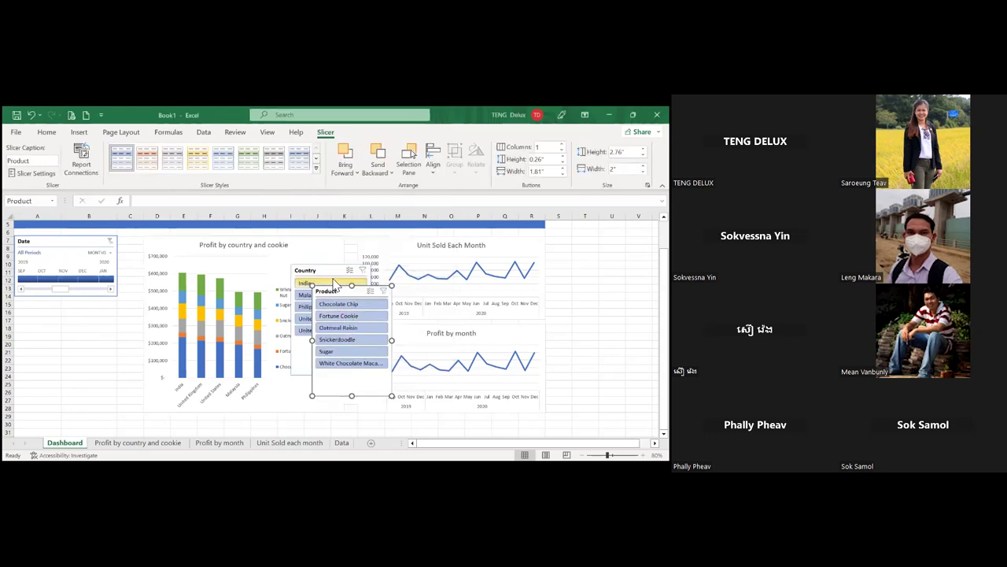
Step: Move the Product slicer aside and place the Country slicer directly below the Date timeline, sized about 1.91" high by 2.58" wide
{"action": "left_click_drag", "start_coordinate": [343, 293], "coordinate": [437, 275]}
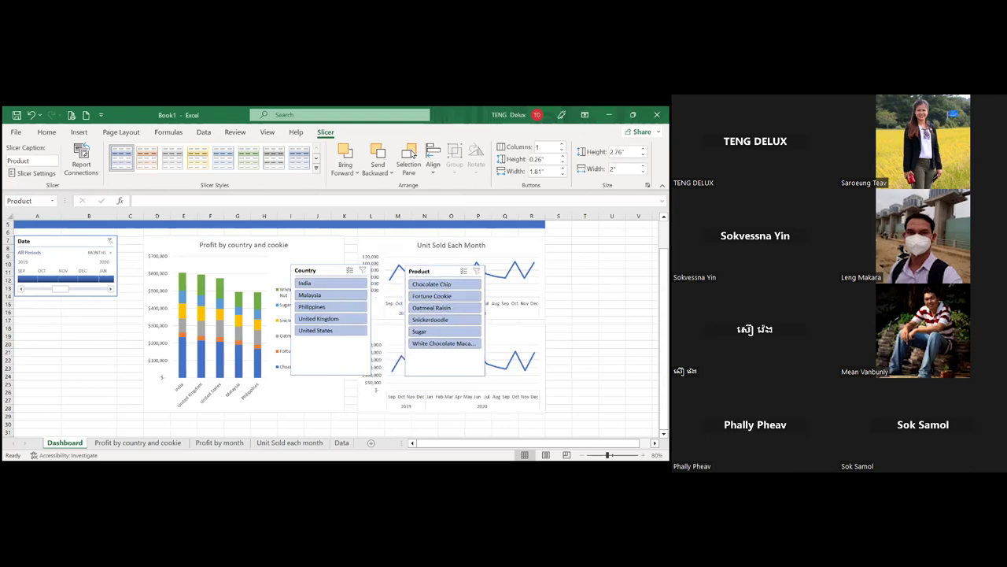
{"action": "left_click_drag", "start_coordinate": [334, 274], "coordinate": [319, 261]}
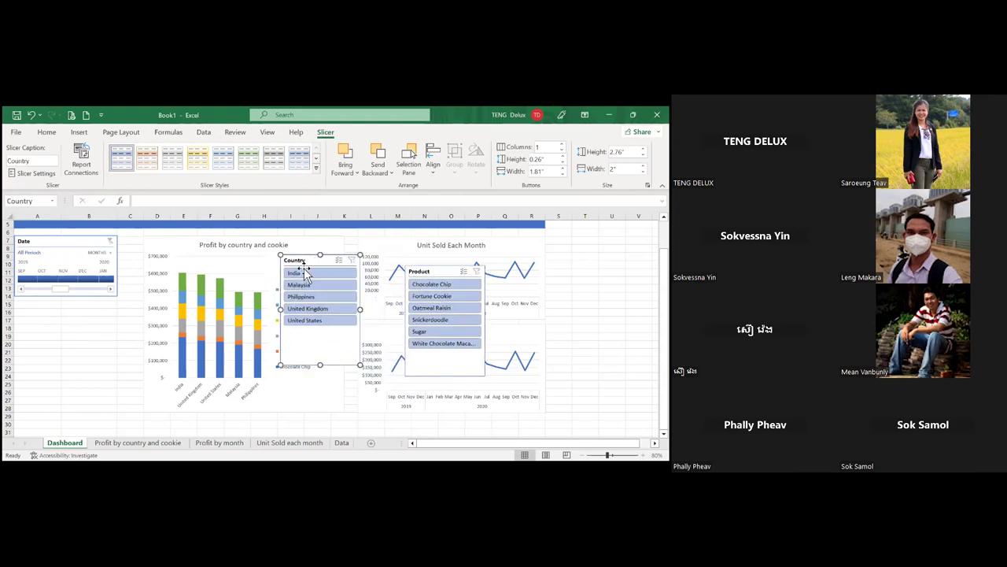
{"action": "right_click", "coordinate": [304, 273]}
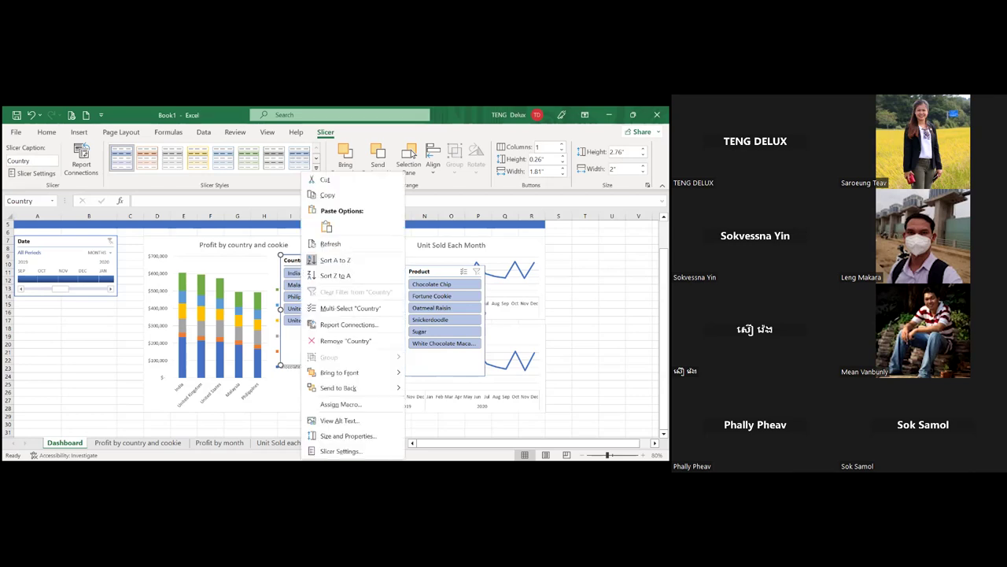
{"action": "key", "text": "Escape"}
{"action": "left_click_drag", "start_coordinate": [279, 264], "coordinate": [60, 332]}
{"action": "left_click_drag", "start_coordinate": [55, 412], "coordinate": [54, 374]}
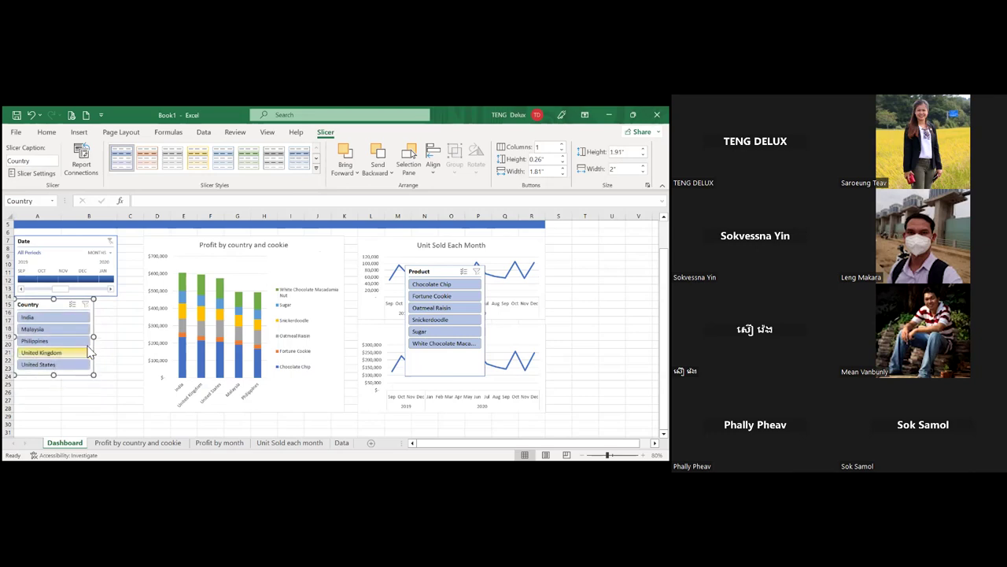
{"action": "left_click_drag", "start_coordinate": [94, 337], "coordinate": [122, 345]}
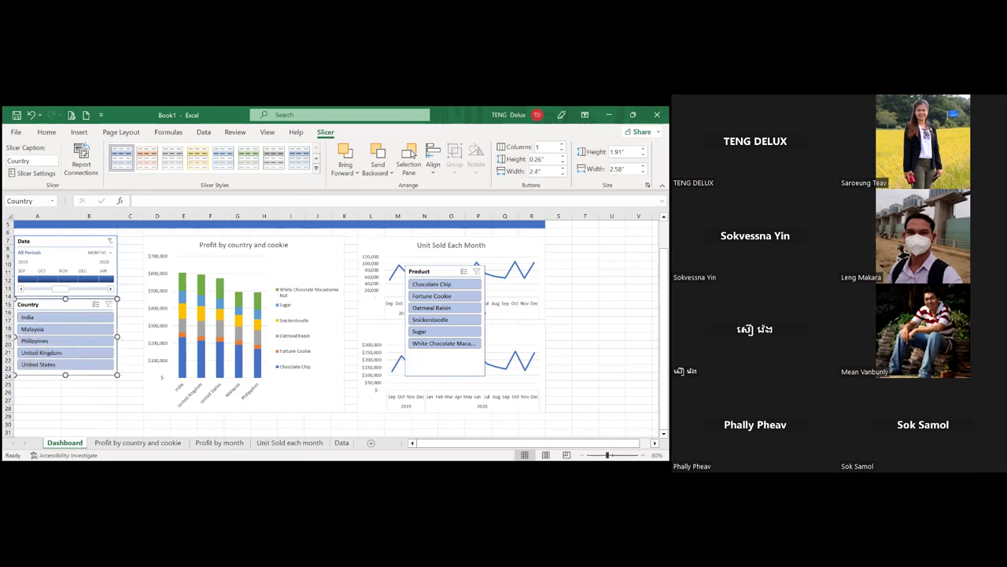
Step: Shorten the Product slicer to about 2.13", place it directly below the Country slicer and widen it to about 2.58"
{"action": "left_click", "coordinate": [434, 271]}
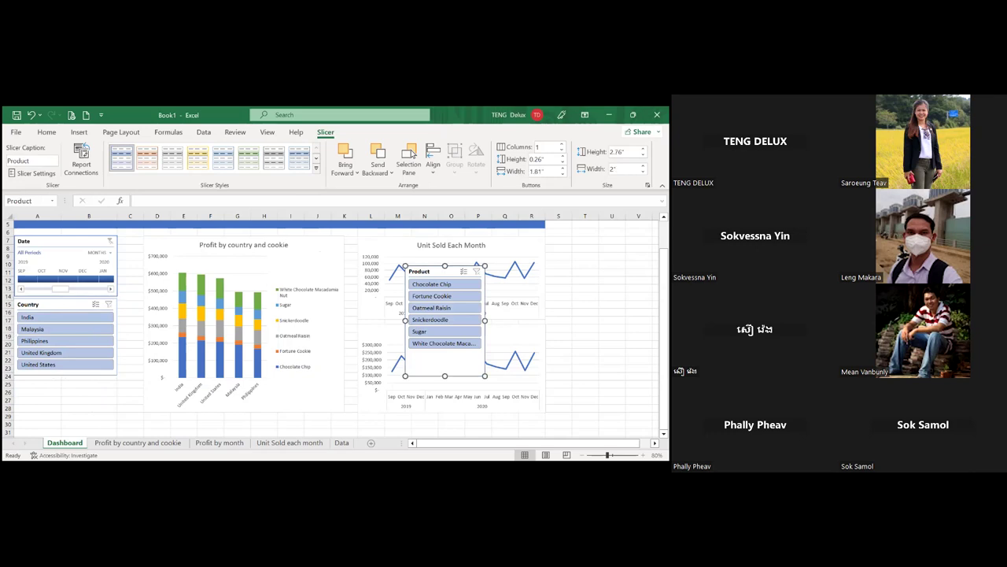
{"action": "left_click_drag", "start_coordinate": [445, 375], "coordinate": [47, 445]}
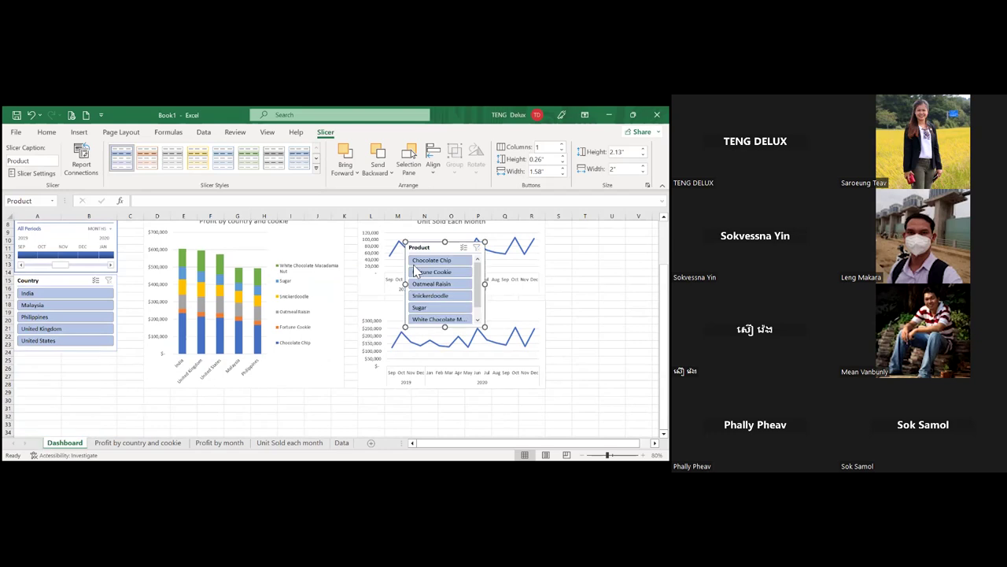
{"action": "left_click_drag", "start_coordinate": [430, 247], "coordinate": [39, 370]}
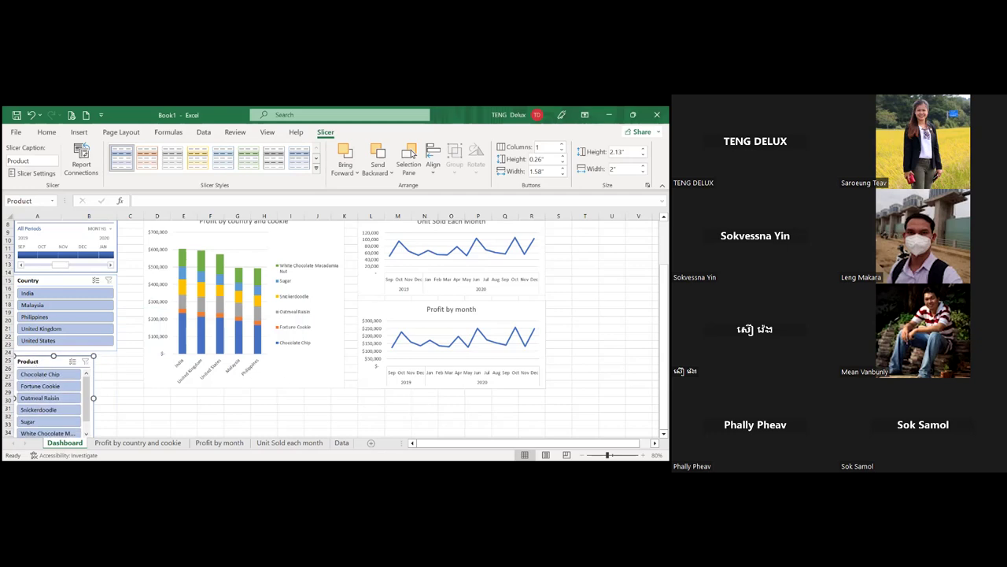
{"action": "scroll", "coordinate": [164, 421], "scroll_direction": "down", "scroll_amount": 2}
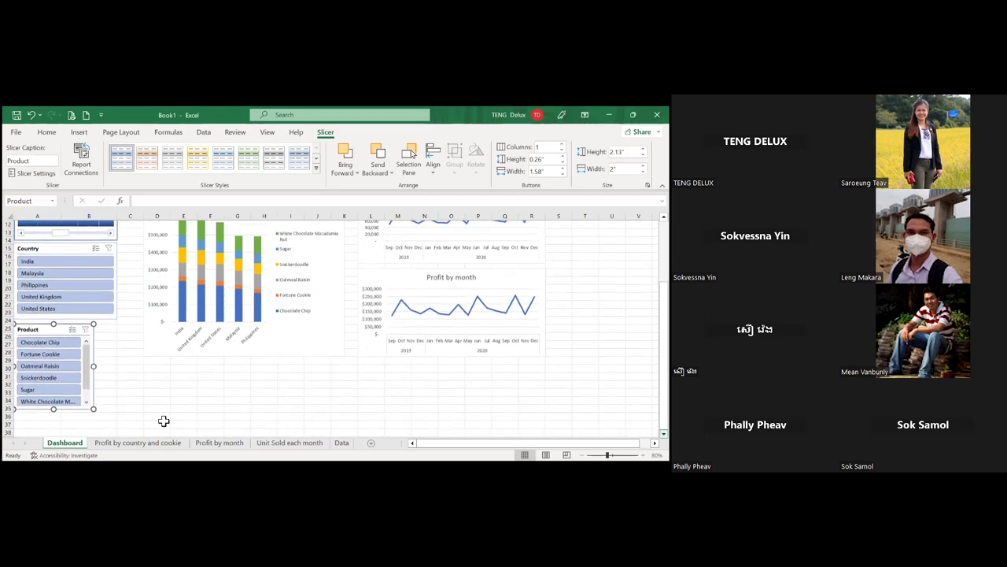
{"action": "left_click_drag", "start_coordinate": [93, 366], "coordinate": [118, 369]}
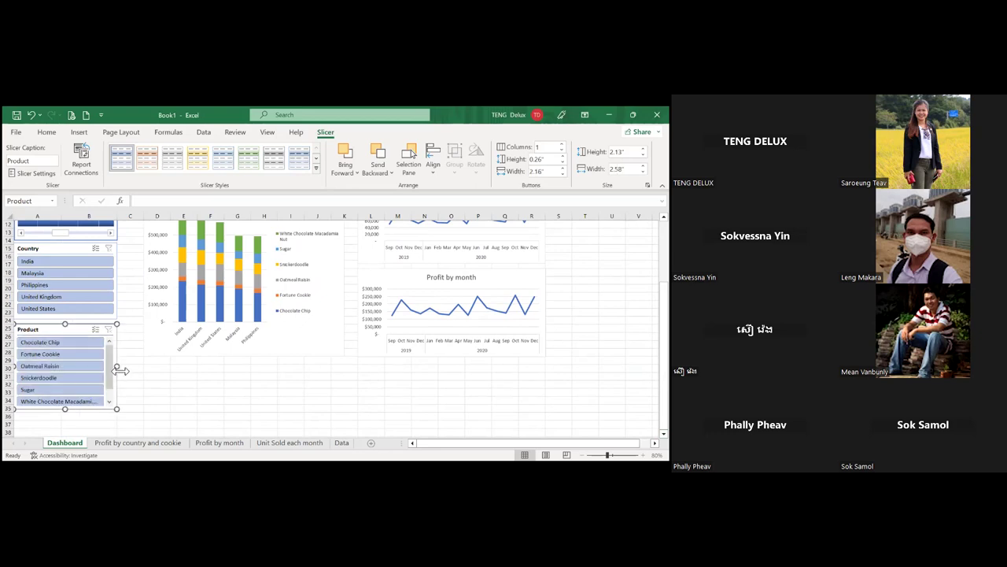
Step: Enlarge the Profit by country and cookie chart down to the Product slicer's lower edge and sideways toward the slicers
{"action": "left_click", "coordinate": [248, 354]}
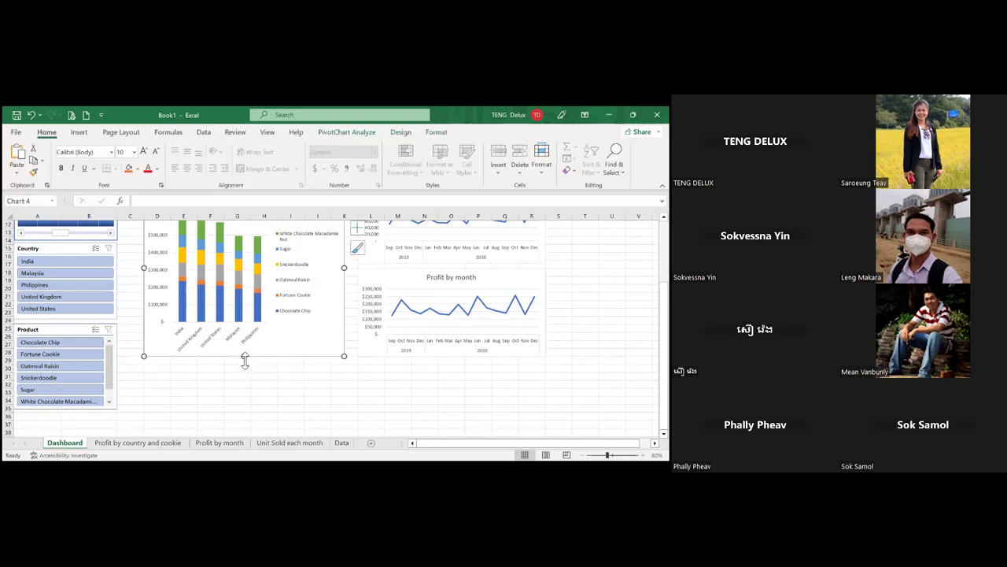
{"action": "left_click_drag", "start_coordinate": [244, 356], "coordinate": [244, 412]}
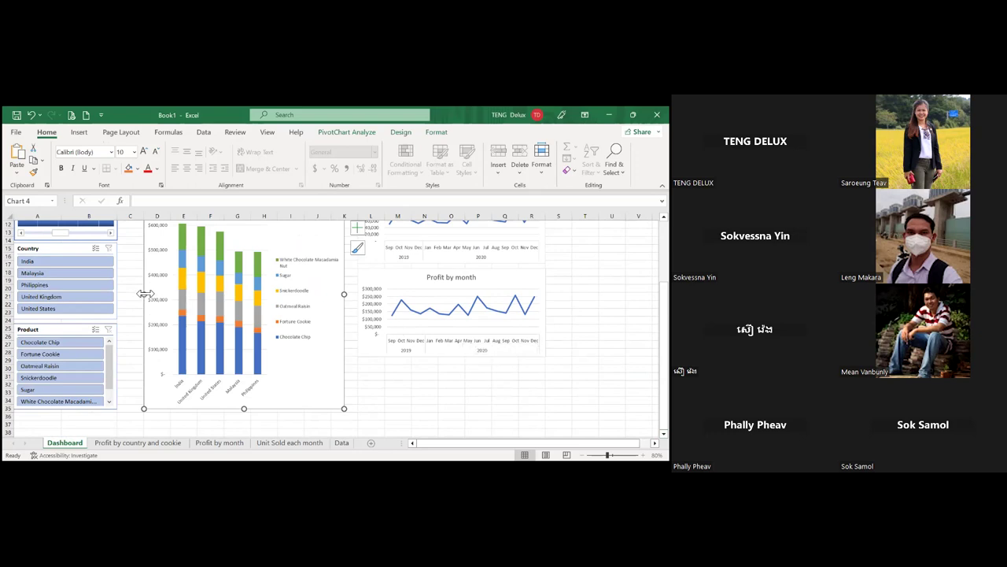
{"action": "left_click_drag", "start_coordinate": [146, 298], "coordinate": [127, 295]}
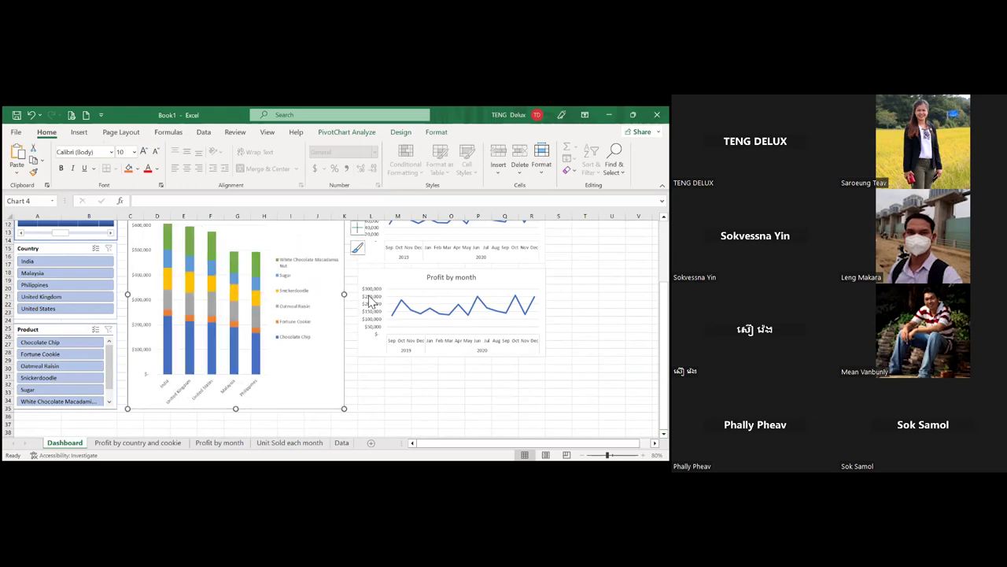
Step: Enlarge the Profit by month chart down to the Product slicer's lower edge and extend the Unit Sold Each Month chart to just above it
{"action": "left_click", "coordinate": [451, 356]}
{"action": "left_click_drag", "start_coordinate": [451, 358], "coordinate": [452, 409]}
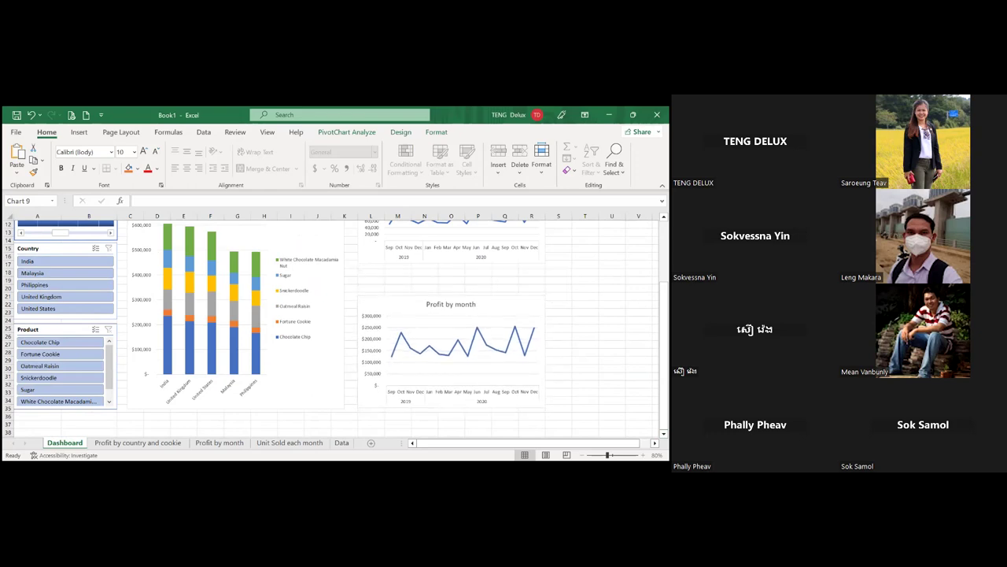
{"action": "left_click", "coordinate": [421, 261]}
{"action": "left_click_drag", "start_coordinate": [451, 263], "coordinate": [451, 283]}
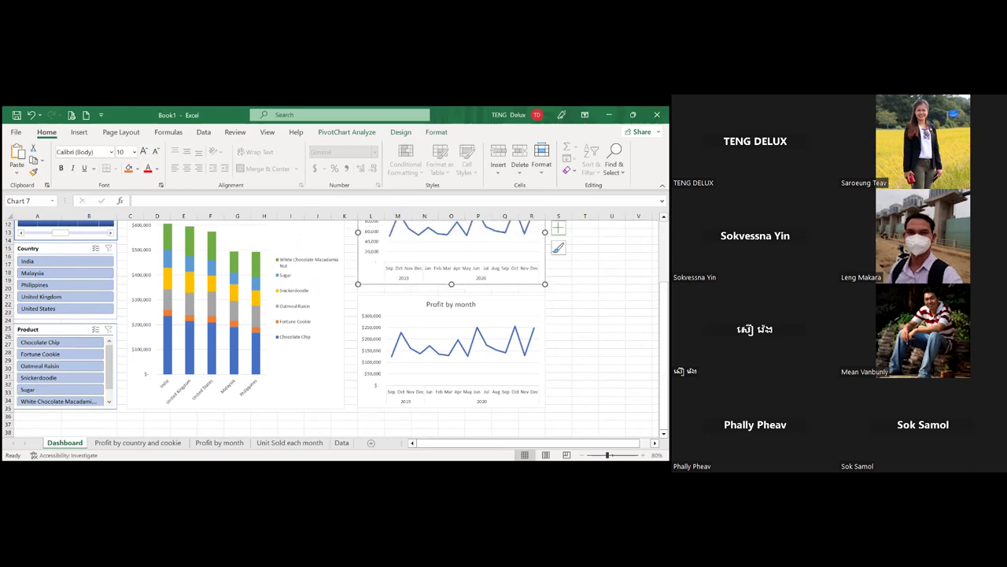
Step: Review the whole dashboard layout from the header banner to the lower edges of the slicers and charts
{"action": "scroll", "coordinate": [336, 322], "scroll_direction": "up", "scroll_amount": 3}
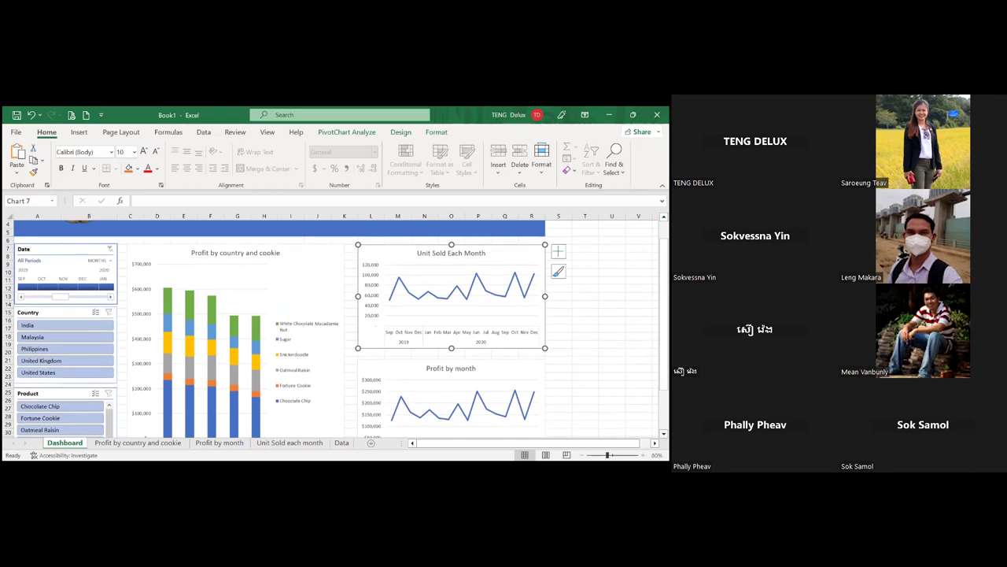
{"action": "scroll", "coordinate": [336, 331], "scroll_direction": "down", "scroll_amount": 1}
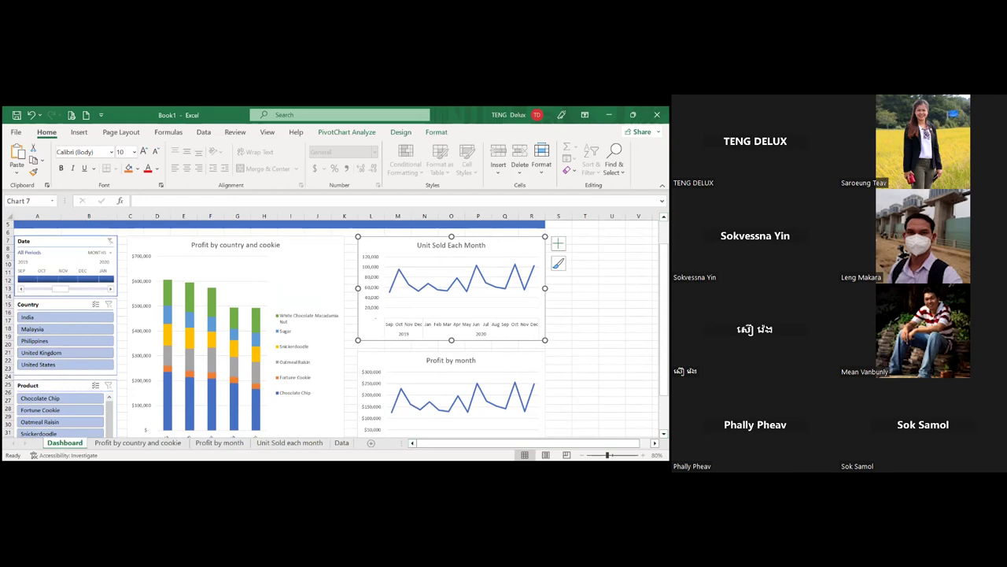
{"action": "left_click", "coordinate": [585, 359]}
{"action": "scroll", "coordinate": [336, 328], "scroll_direction": "down", "scroll_amount": 2}
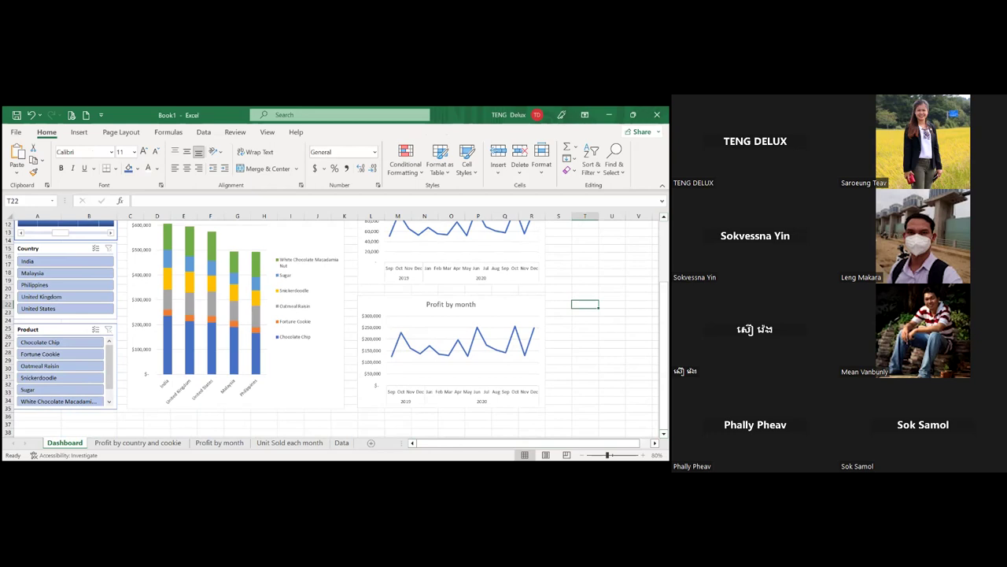
{"action": "scroll", "coordinate": [335, 324], "scroll_direction": "up", "scroll_amount": 3}
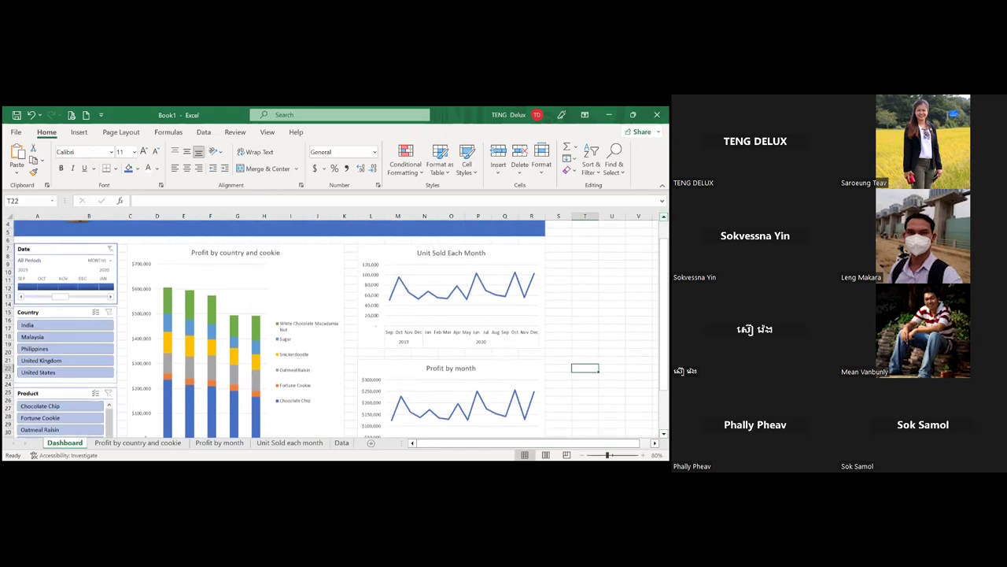
{"action": "scroll", "coordinate": [335, 325], "scroll_direction": "up", "scroll_amount": 2}
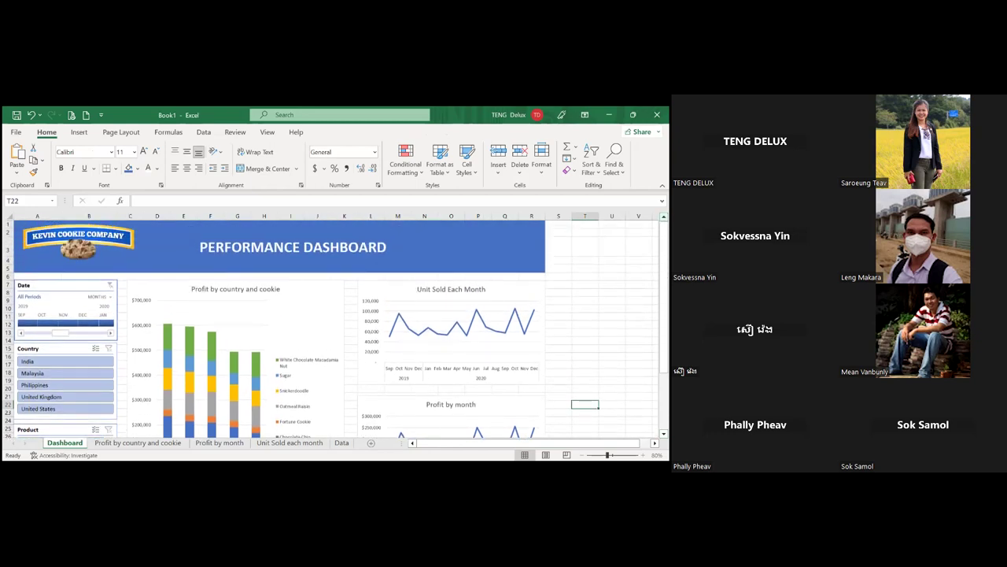
{"action": "scroll", "coordinate": [335, 324], "scroll_direction": "down", "scroll_amount": 4}
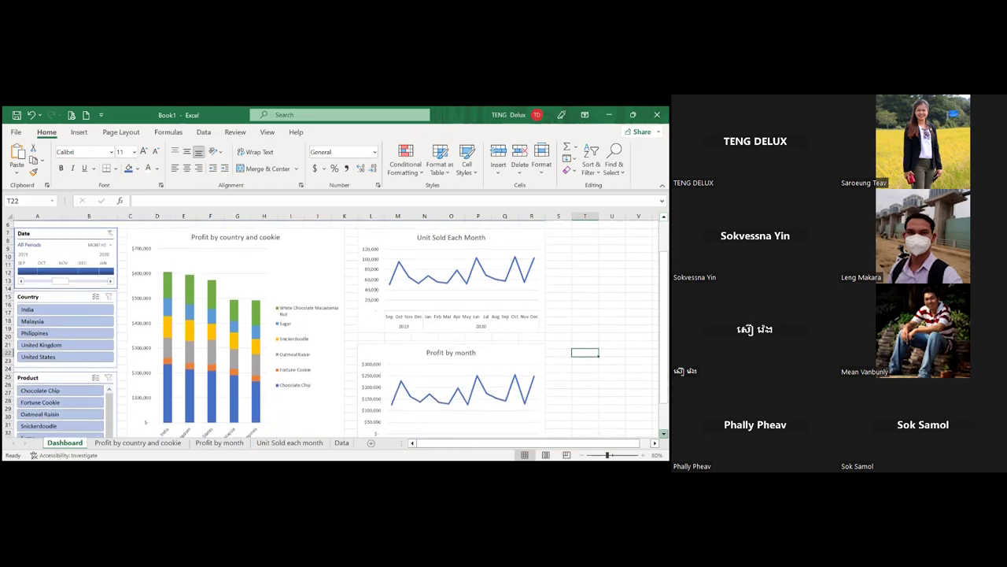
{"action": "scroll", "coordinate": [335, 324], "scroll_direction": "down", "scroll_amount": 1}
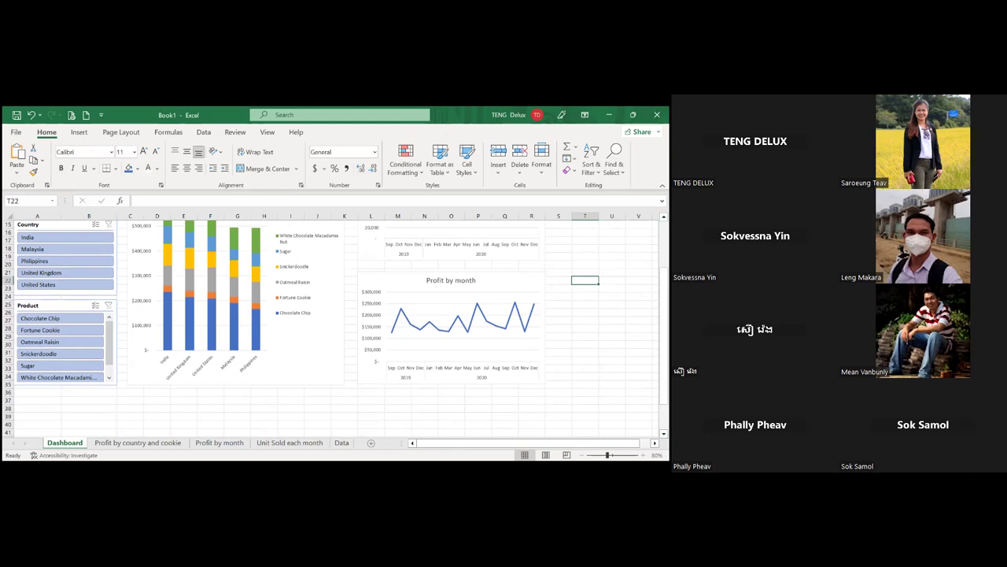
{"action": "scroll", "coordinate": [335, 324], "scroll_direction": "up", "scroll_amount": 5}
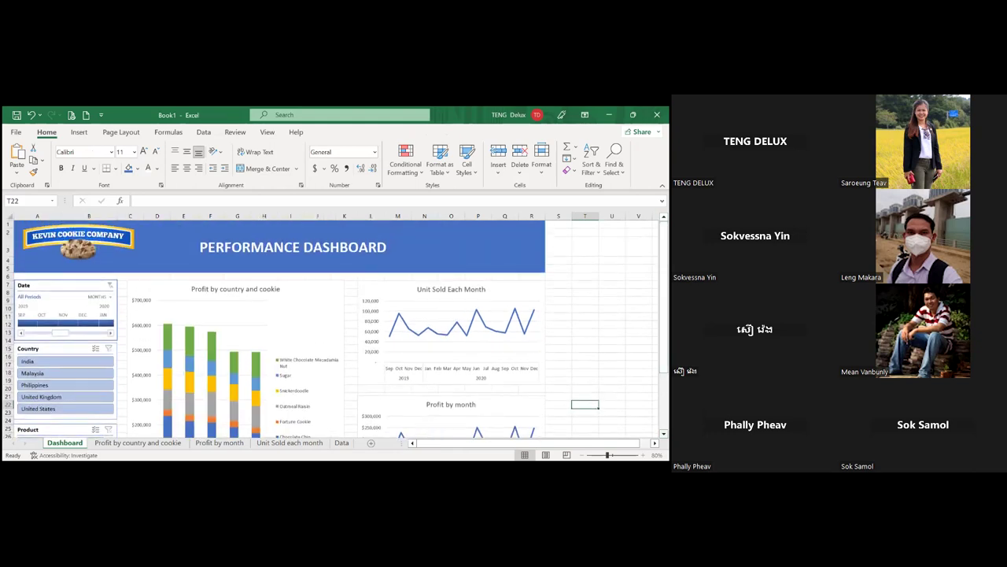
{"action": "scroll", "coordinate": [335, 324], "scroll_direction": "down", "scroll_amount": 3}
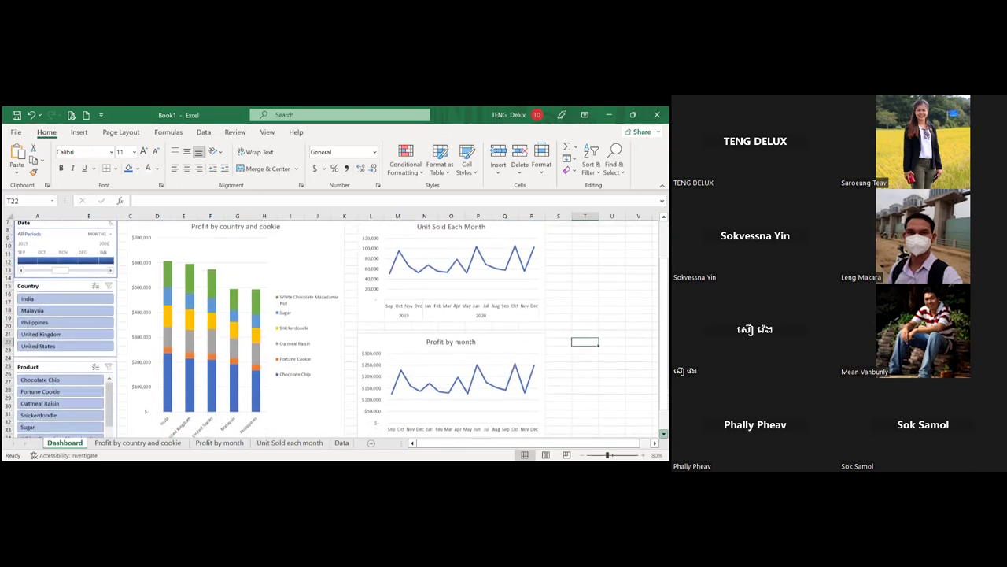
{"action": "scroll", "coordinate": [335, 324], "scroll_direction": "down", "scroll_amount": 1}
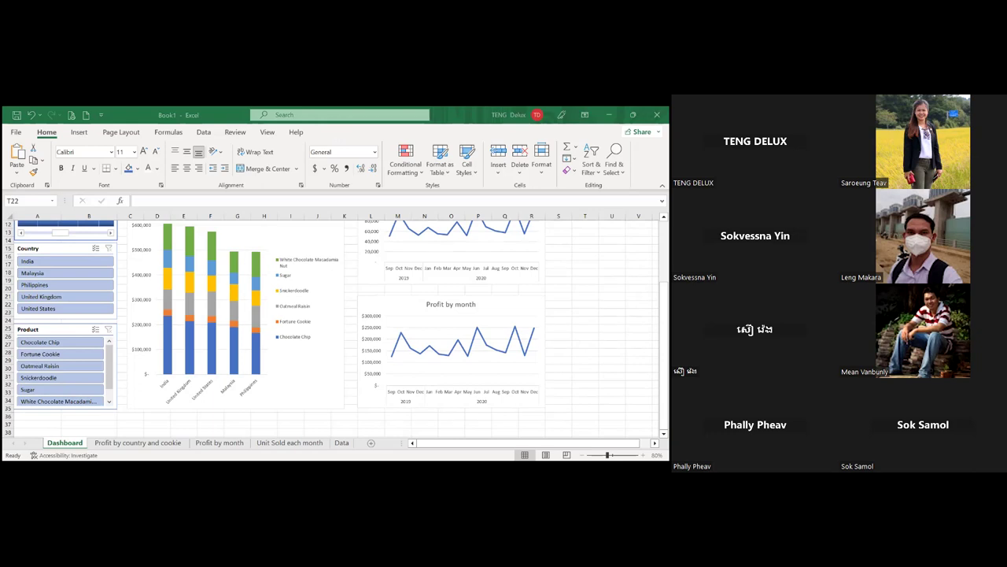
Step: Switch to the YouTube video "How to Build Excel Interactive Dashboards" and watch the part about connecting slicers to all pivot charts
{"action": "key", "text": "alt+Tab"}
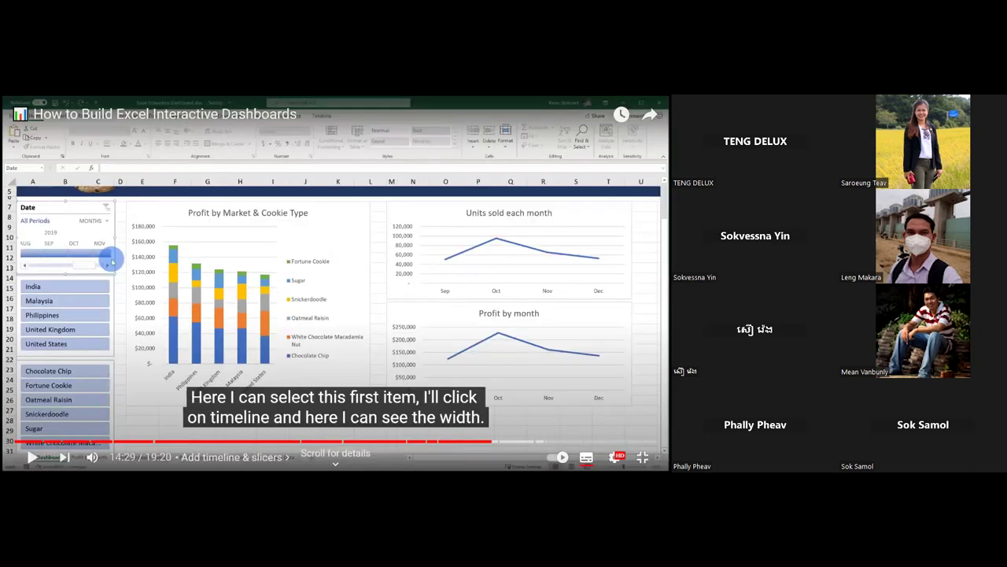
{"action": "left_click", "coordinate": [392, 331]}
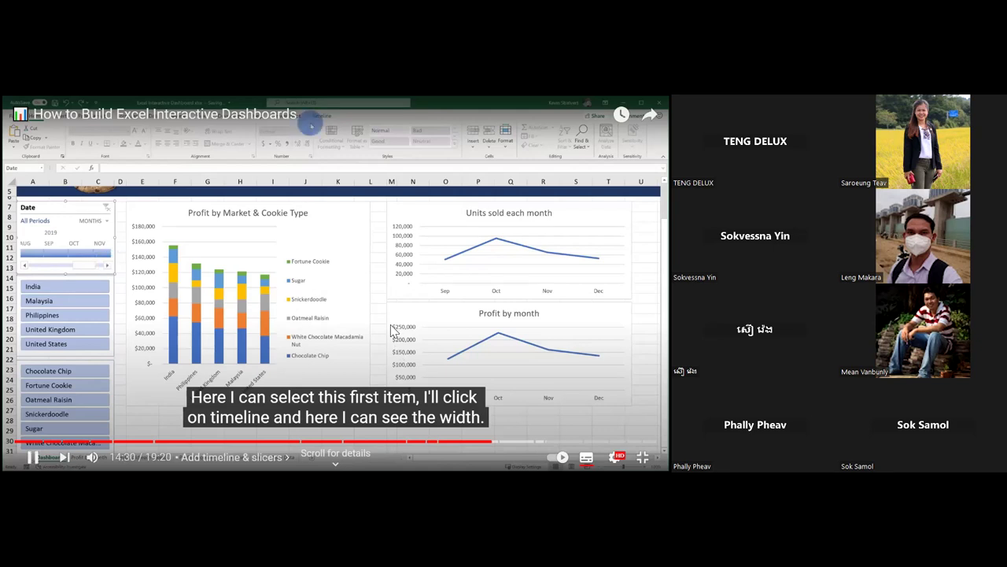
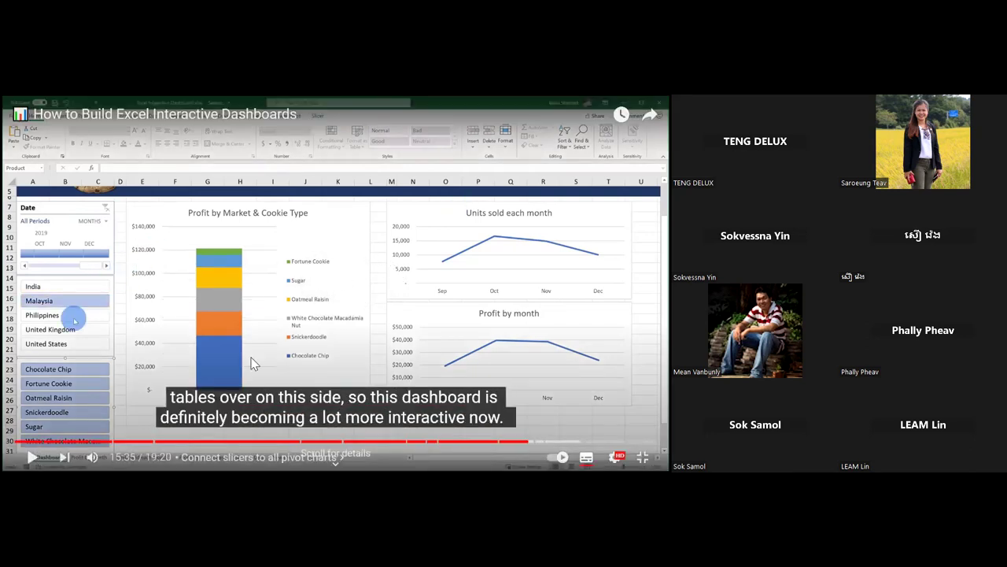
{"action": "left_click_drag", "start_coordinate": [527, 442], "coordinate": [528, 441]}
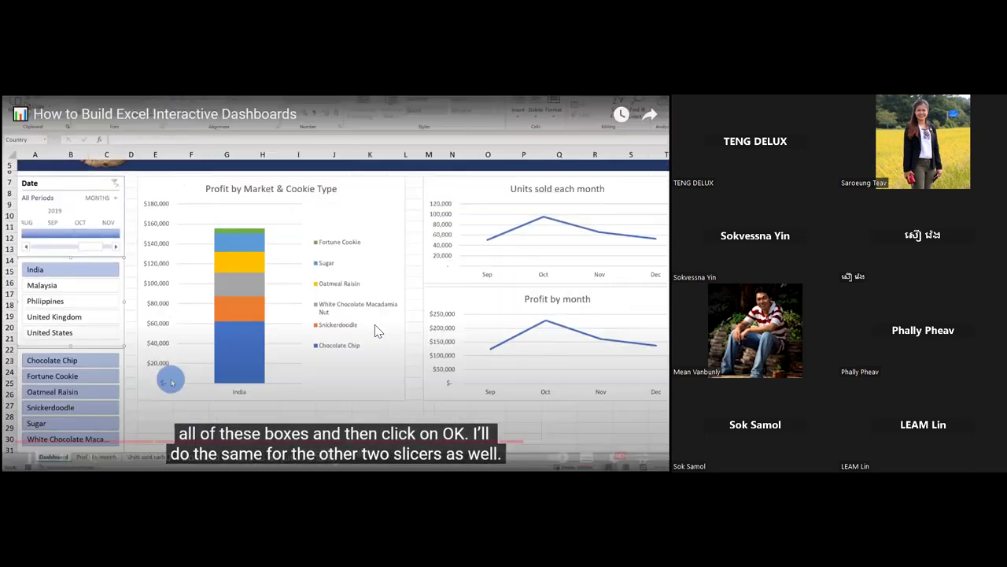
{"action": "left_click", "coordinate": [337, 130]}
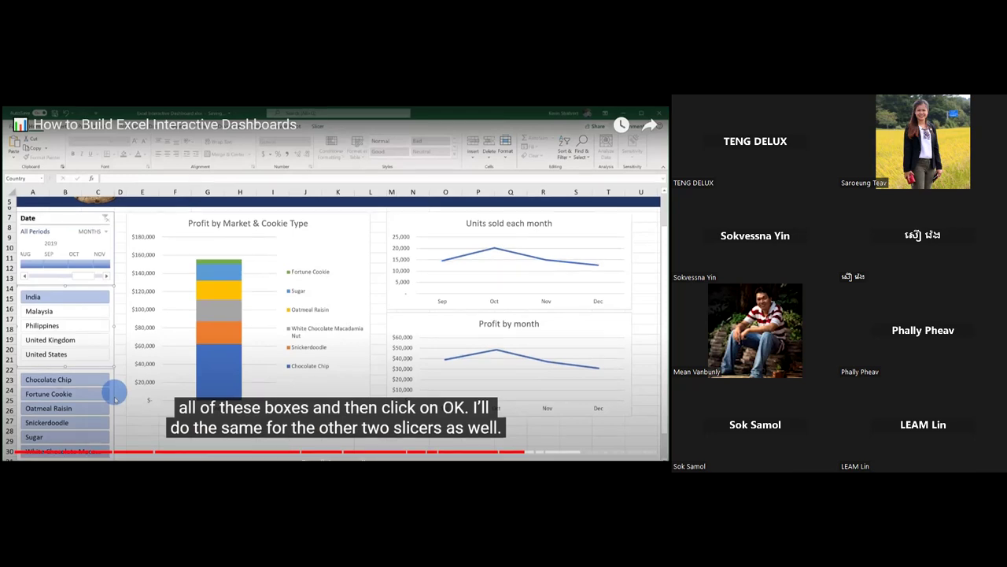
Step: Switch back to Excel and examine the commands offered for the Date timeline and the Country slicer on the Dashboard sheet
{"action": "key", "text": "alt+Tab"}
{"action": "scroll", "coordinate": [168, 293], "scroll_direction": "up", "scroll_amount": 1}
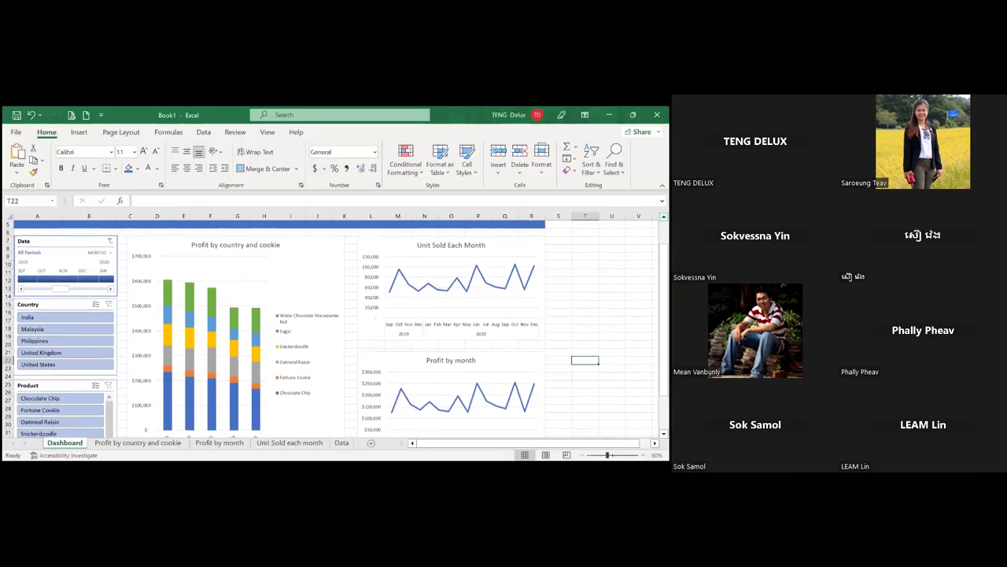
{"action": "left_click", "coordinate": [81, 256]}
{"action": "right_click", "coordinate": [80, 258]}
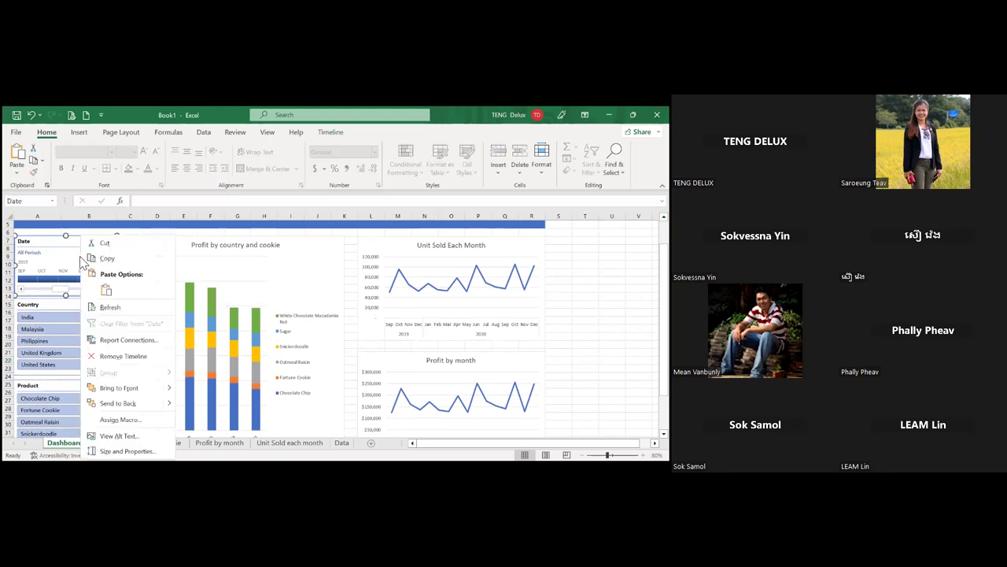
{"action": "left_click", "coordinate": [55, 317]}
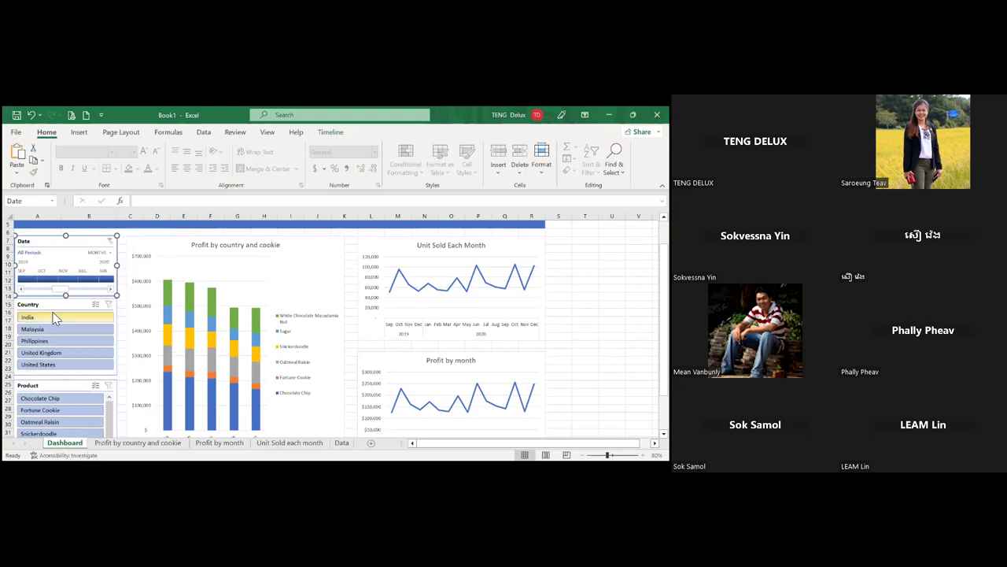
{"action": "right_click", "coordinate": [54, 318]}
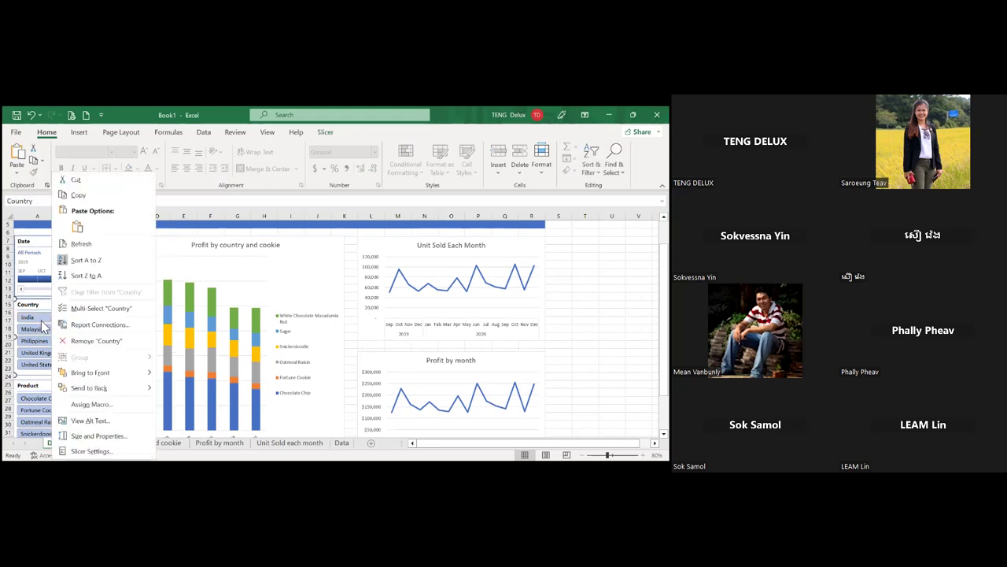
{"action": "left_click", "coordinate": [42, 323]}
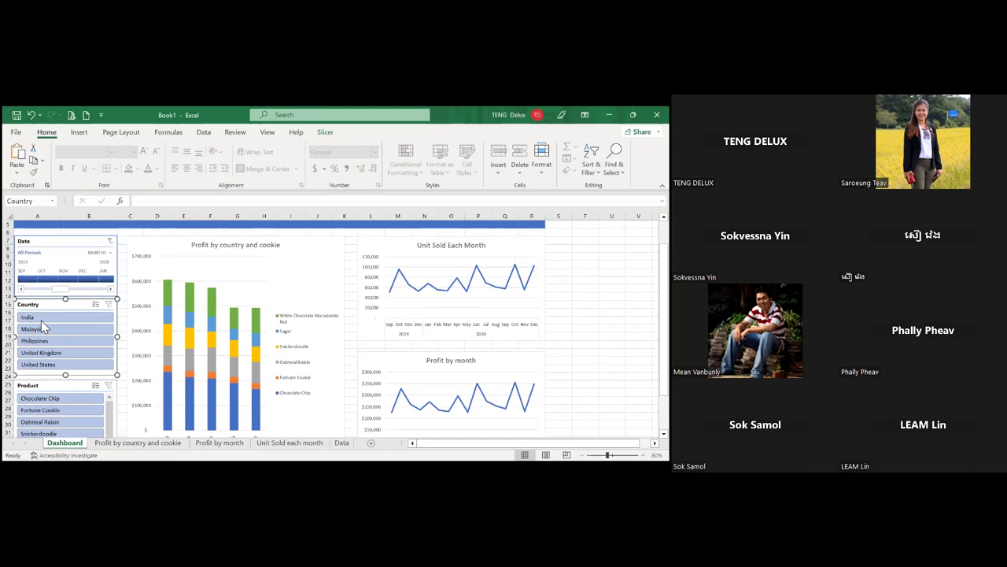
Step: Connect the Country slicer to the PivotTables on the Profit by month and Unit Sold each month sheets as well
{"action": "right_click", "coordinate": [42, 322]}
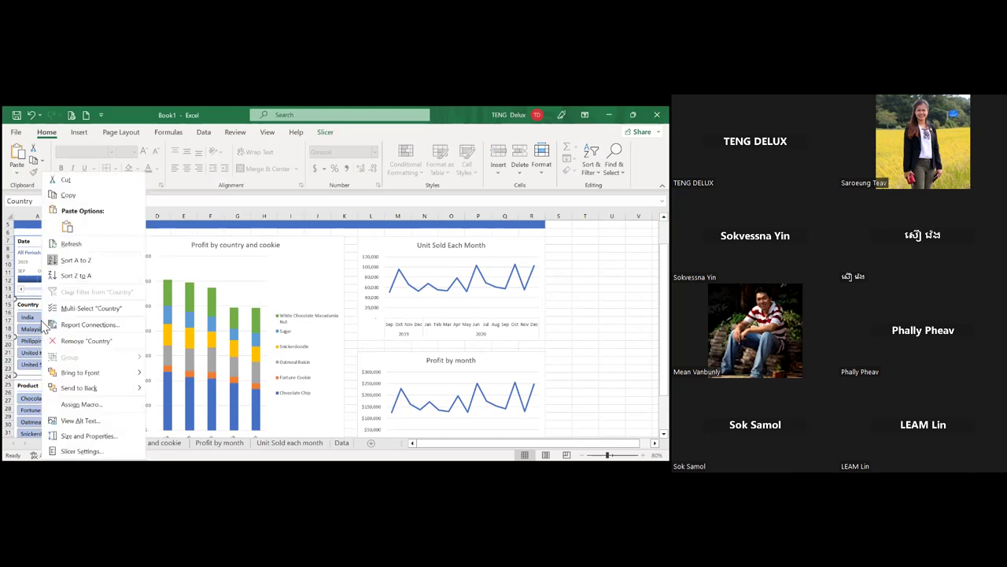
{"action": "left_click", "coordinate": [110, 325]}
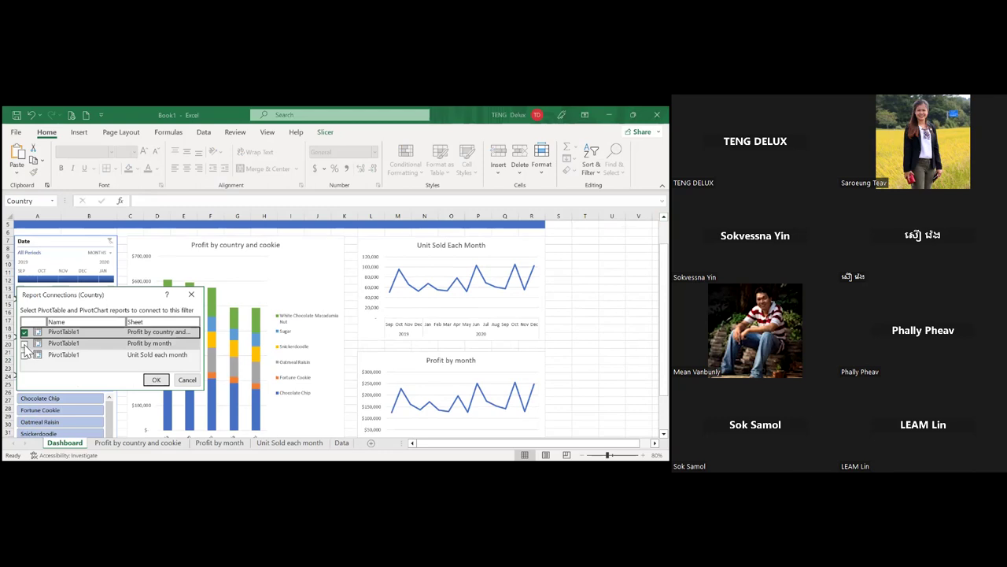
{"action": "left_click", "coordinate": [24, 343]}
{"action": "left_click", "coordinate": [24, 355]}
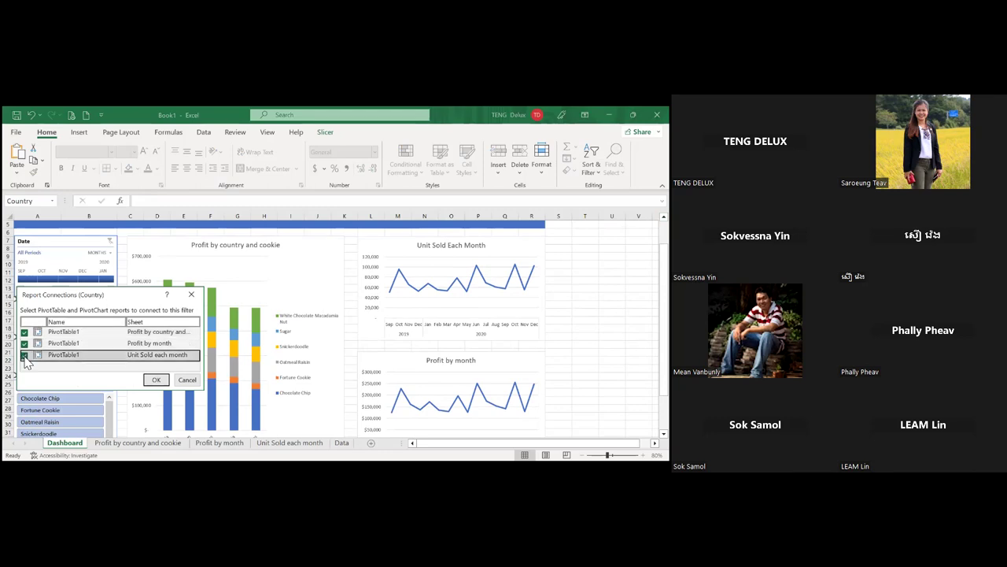
{"action": "left_click", "coordinate": [157, 381]}
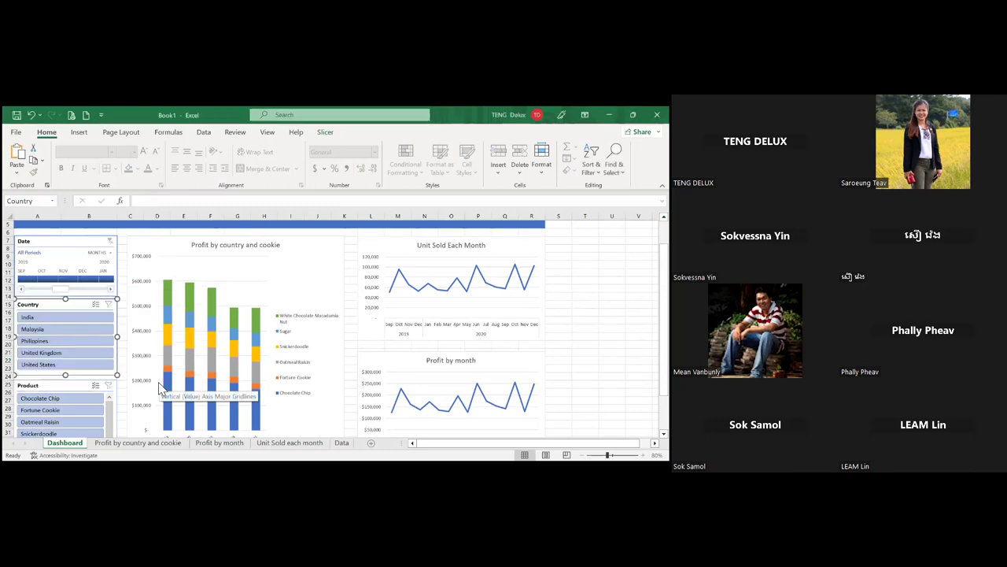
Step: Connect the Date timeline to the Profit by month and Unit Sold each month PivotTables through its report connections
{"action": "left_click", "coordinate": [110, 288]}
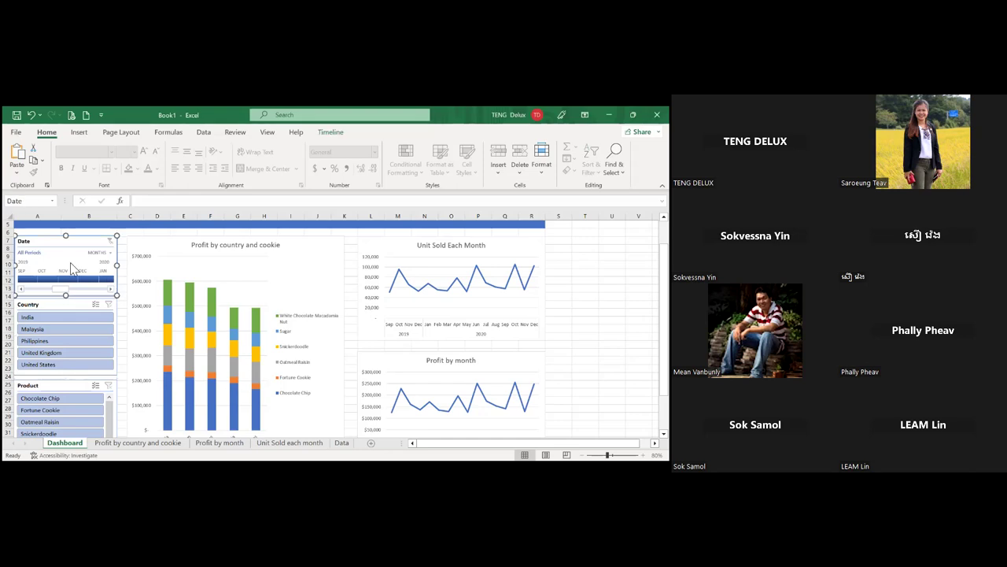
{"action": "right_click", "coordinate": [73, 268]}
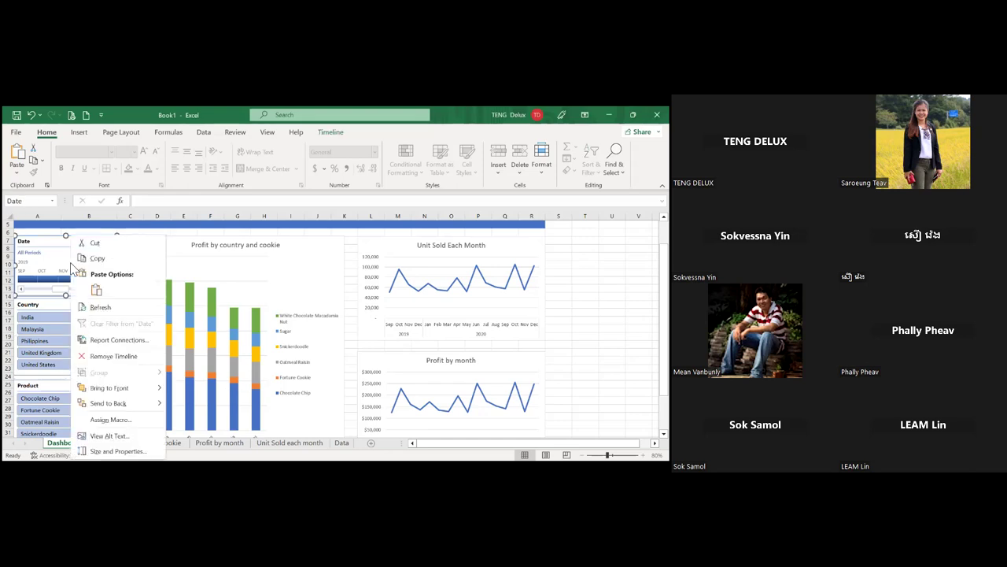
{"action": "left_click", "coordinate": [118, 340]}
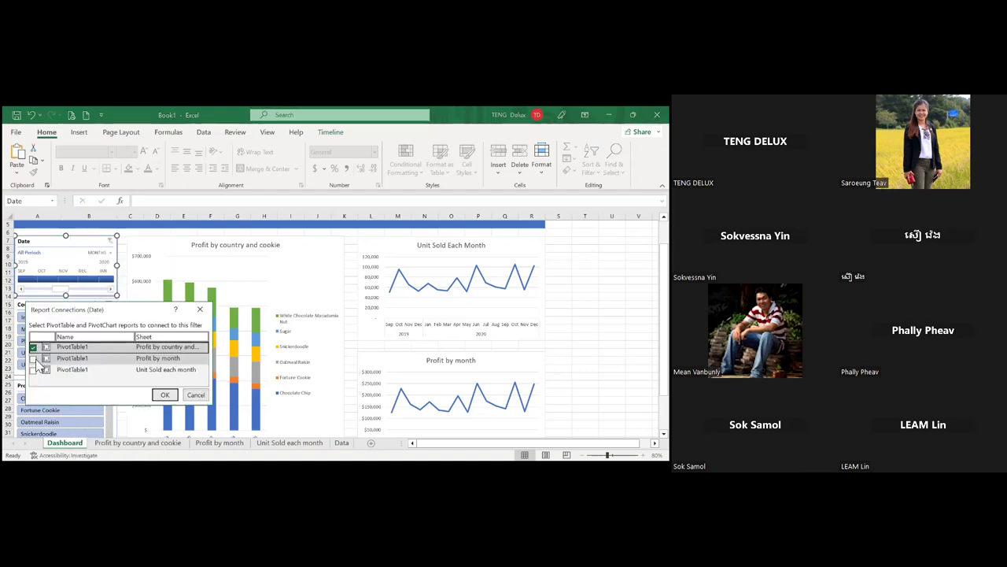
{"action": "left_click", "coordinate": [33, 359]}
{"action": "left_click", "coordinate": [33, 369]}
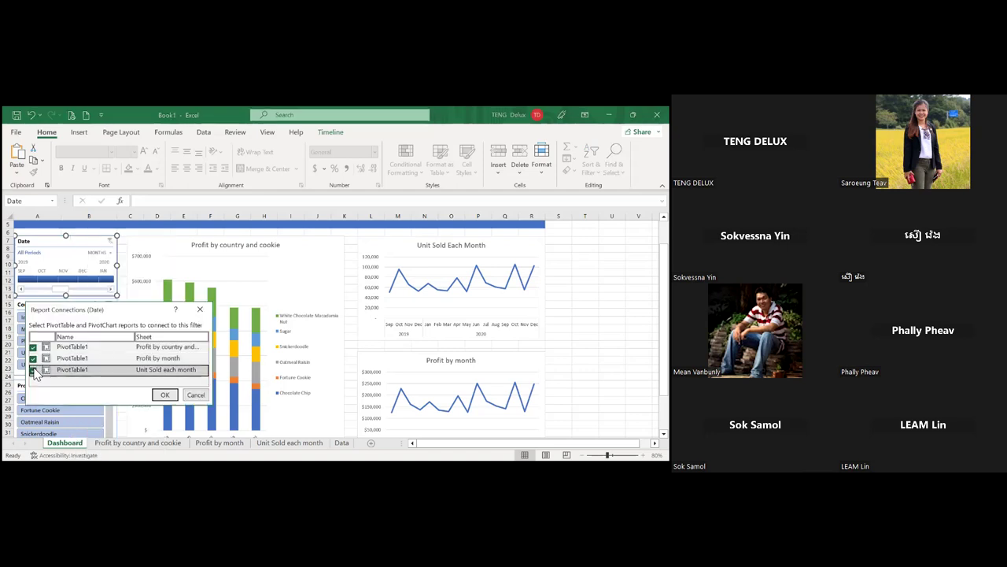
{"action": "left_click", "coordinate": [176, 400]}
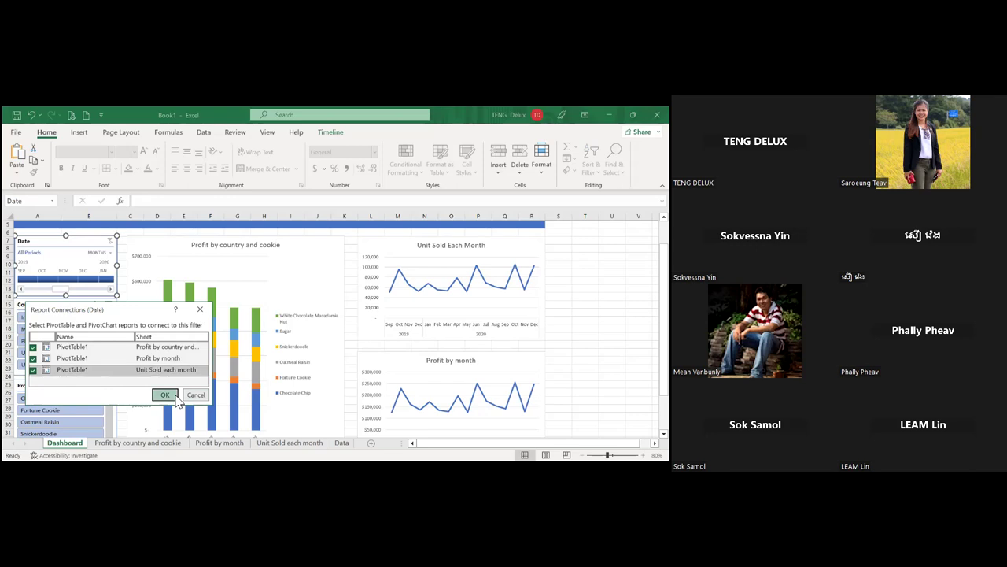
Step: Extend the Product slicer's report connections to the PivotTables for Profit by month and Unit Sold each month
{"action": "left_click", "coordinate": [67, 384]}
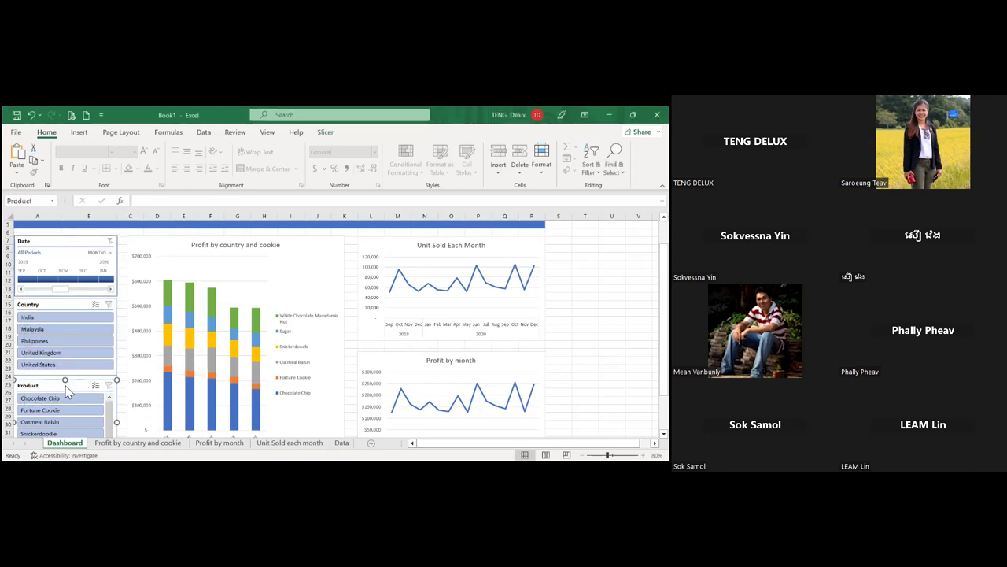
{"action": "right_click", "coordinate": [67, 384]}
{"action": "left_click", "coordinate": [122, 329]}
{"action": "left_click", "coordinate": [34, 342]}
{"action": "left_click", "coordinate": [35, 353]}
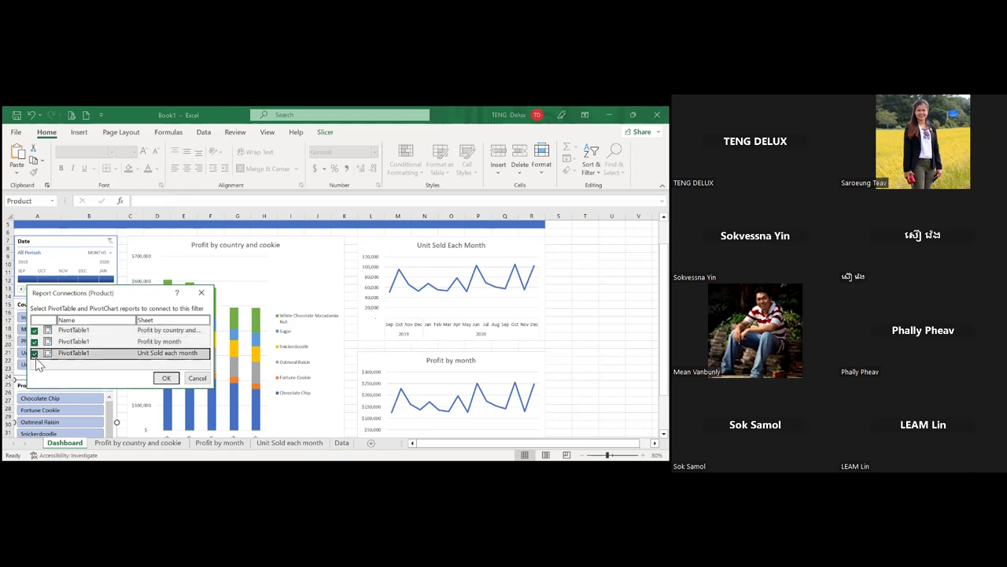
{"action": "left_click", "coordinate": [166, 379]}
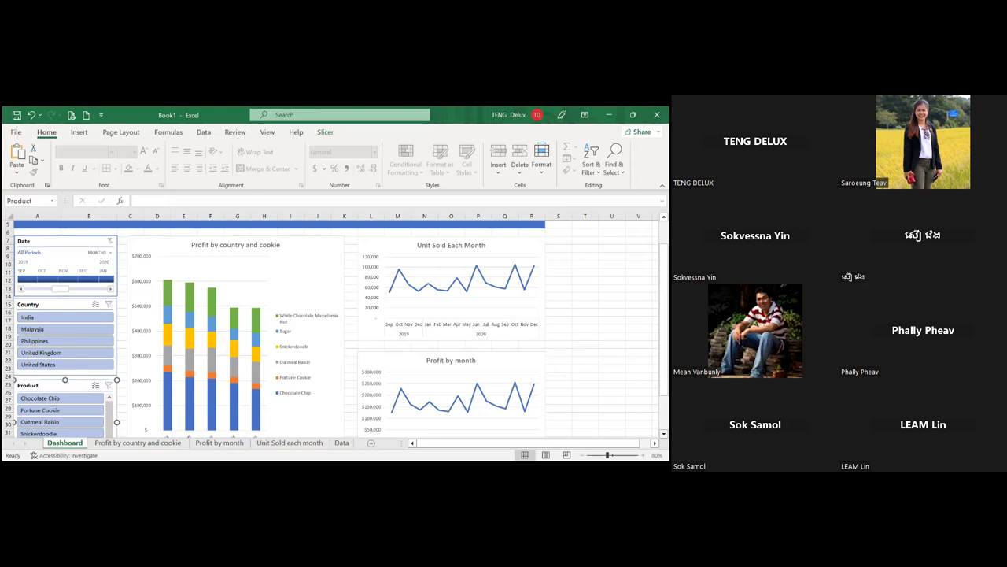
Step: Test the Country slicer by filtering the dashboard to India, Malaysia, Philippines and finally United Kingdom
{"action": "scroll", "coordinate": [336, 329], "scroll_direction": "down", "scroll_amount": 1}
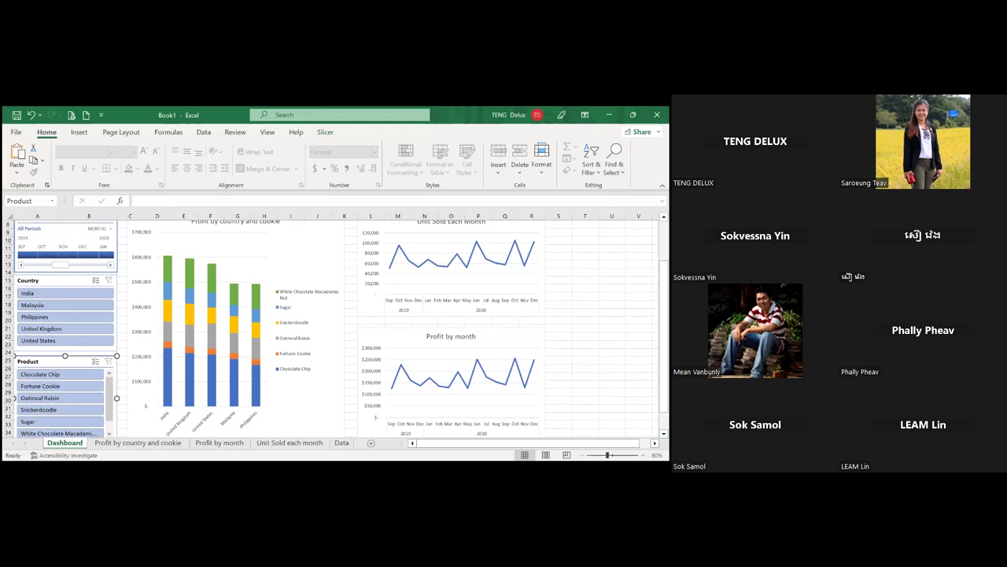
{"action": "scroll", "coordinate": [338, 328], "scroll_direction": "up", "scroll_amount": 1}
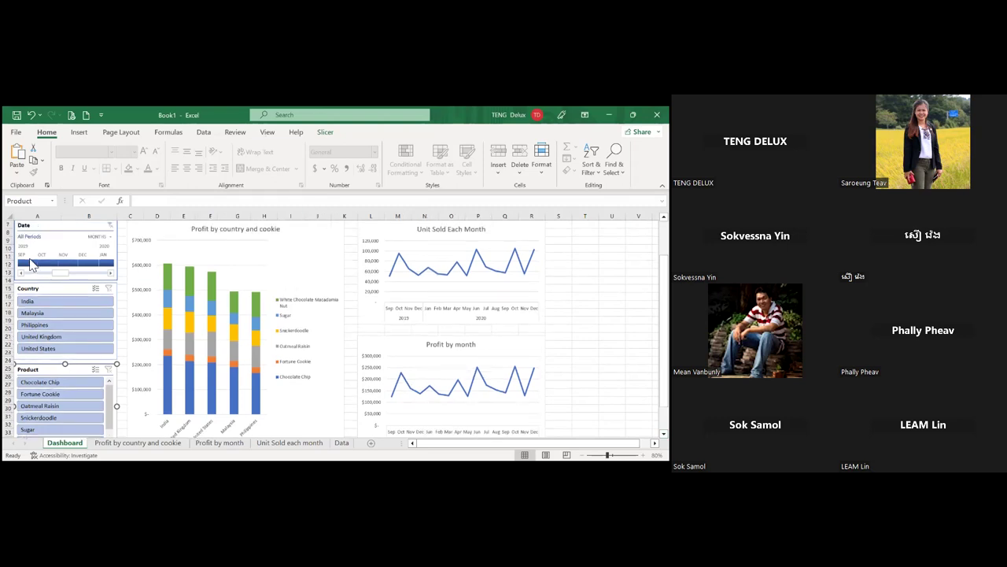
{"action": "left_click", "coordinate": [32, 303]}
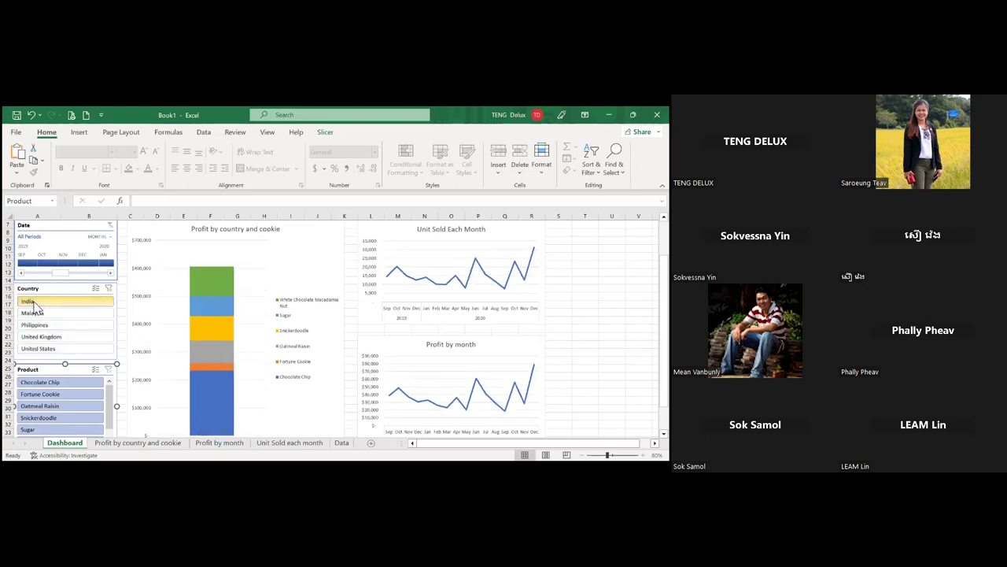
{"action": "left_click", "coordinate": [35, 314]}
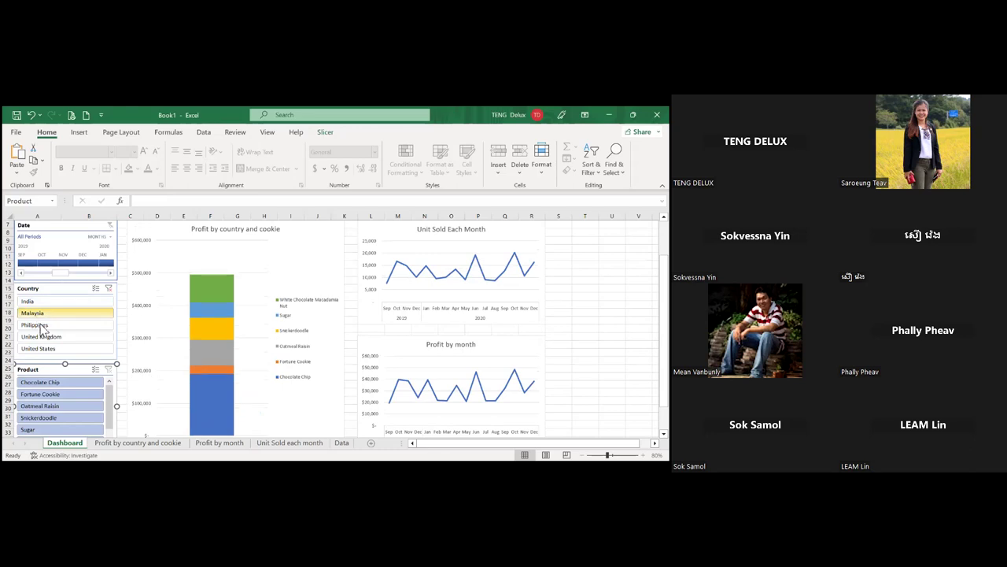
{"action": "left_click", "coordinate": [43, 328]}
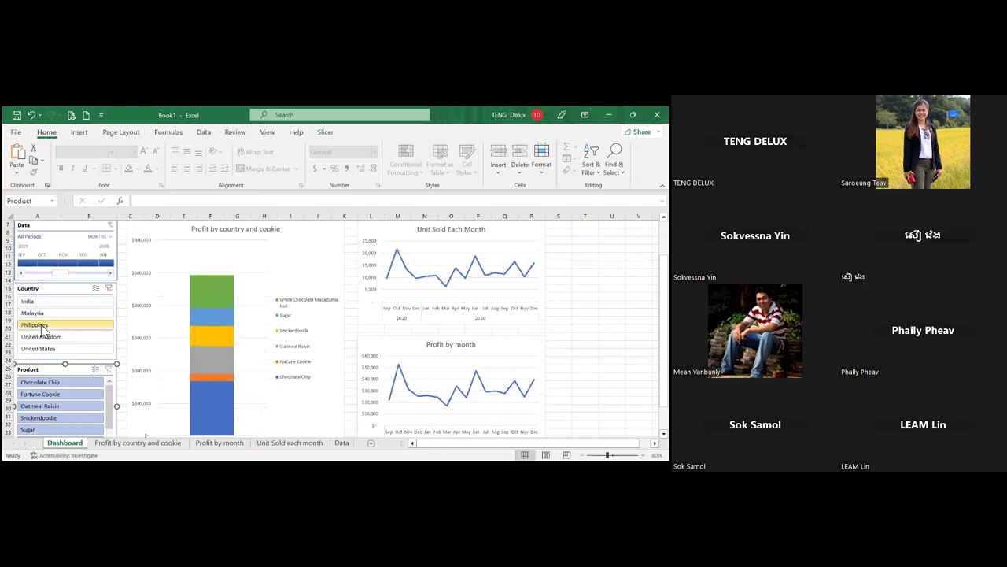
{"action": "left_click", "coordinate": [44, 336]}
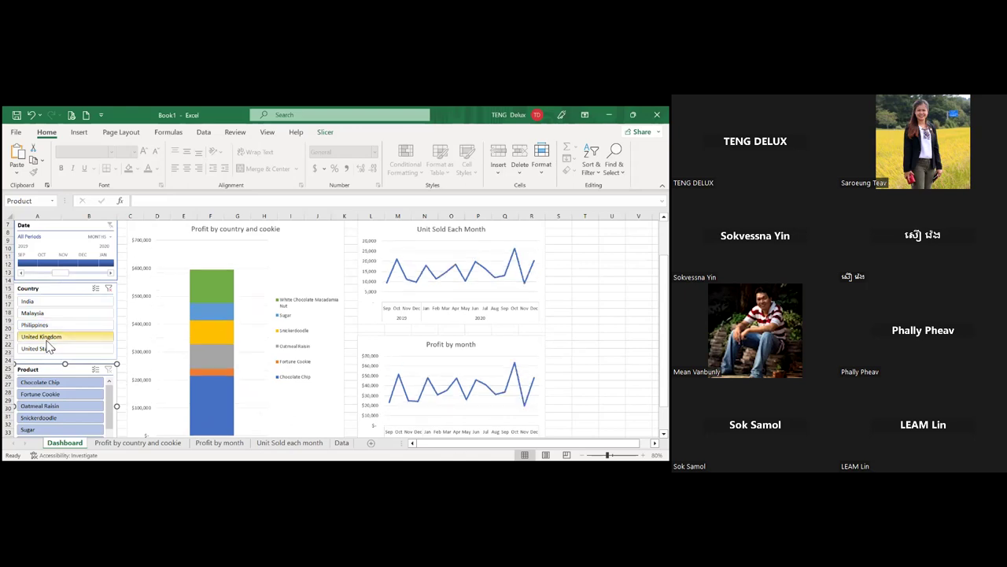
Step: Filter the dashboard to Sep 2019 with the Date timeline
{"action": "left_click", "coordinate": [67, 262]}
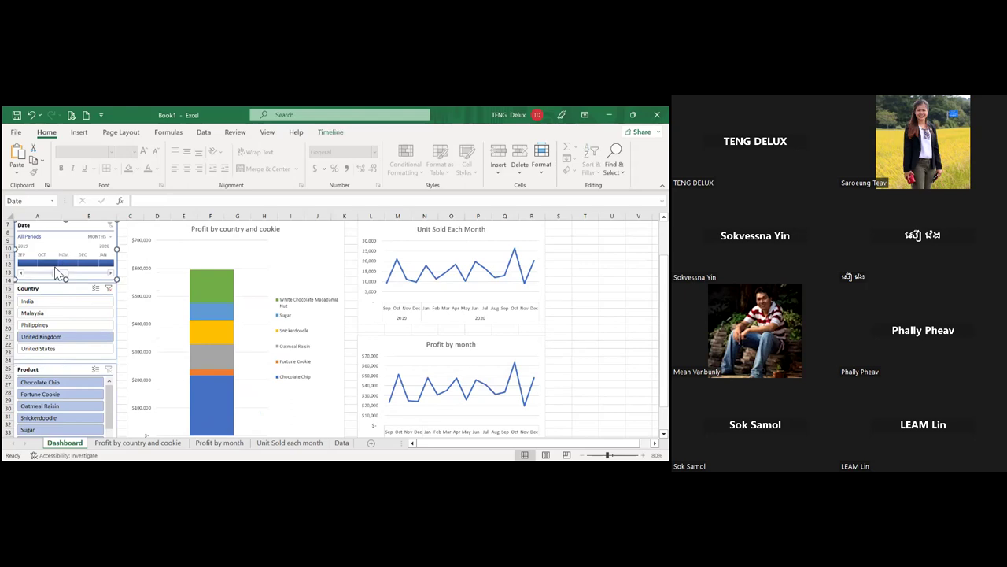
{"action": "left_click", "coordinate": [27, 263]}
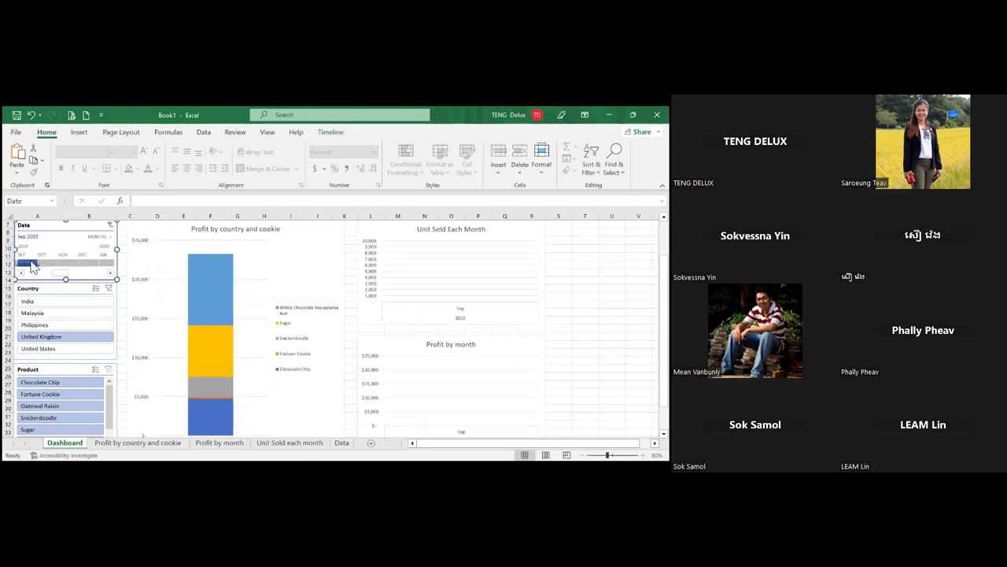